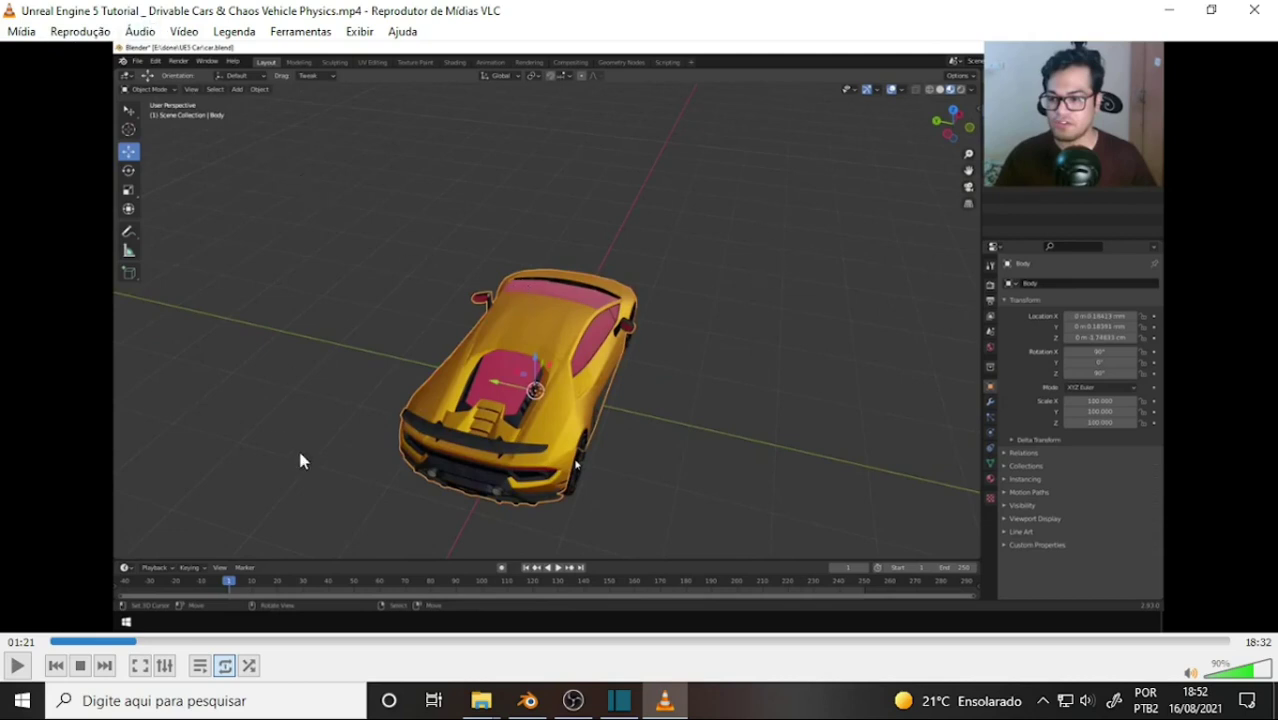
Switch from VLC to the Blender file Onyx Tricy 017 Unreal.blend and orbit around the car
click(528, 705)
mouse_move(679, 222)
middle_down()
mouse_move(604, 276)
mouse_move(499, 307)
mouse_move(447, 227)
mouse_move(503, 252)
mouse_move(496, 238)
mouse_move(629, 333)
mouse_move(694, 316)
mouse_move(742, 250)
mouse_move(724, 161)
mouse_move(692, 112)
mouse_move(868, 86)
mouse_move(619, 330)
middle_up()
Compare the positions of the front wheels Peu.Onyx.Wheel.Ft.L and Peu.Onyx.Wheel.Ft.R
click(481, 230)
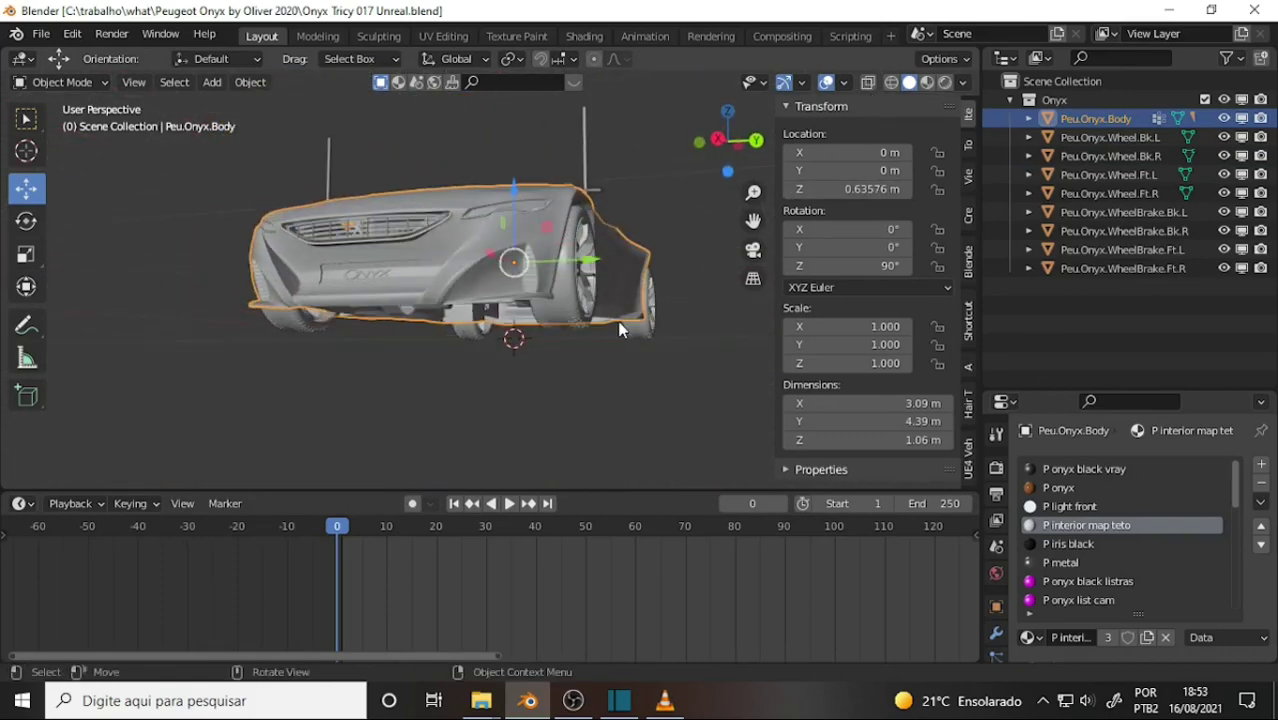
click(562, 323)
middle_drag(553, 364, 580, 377)
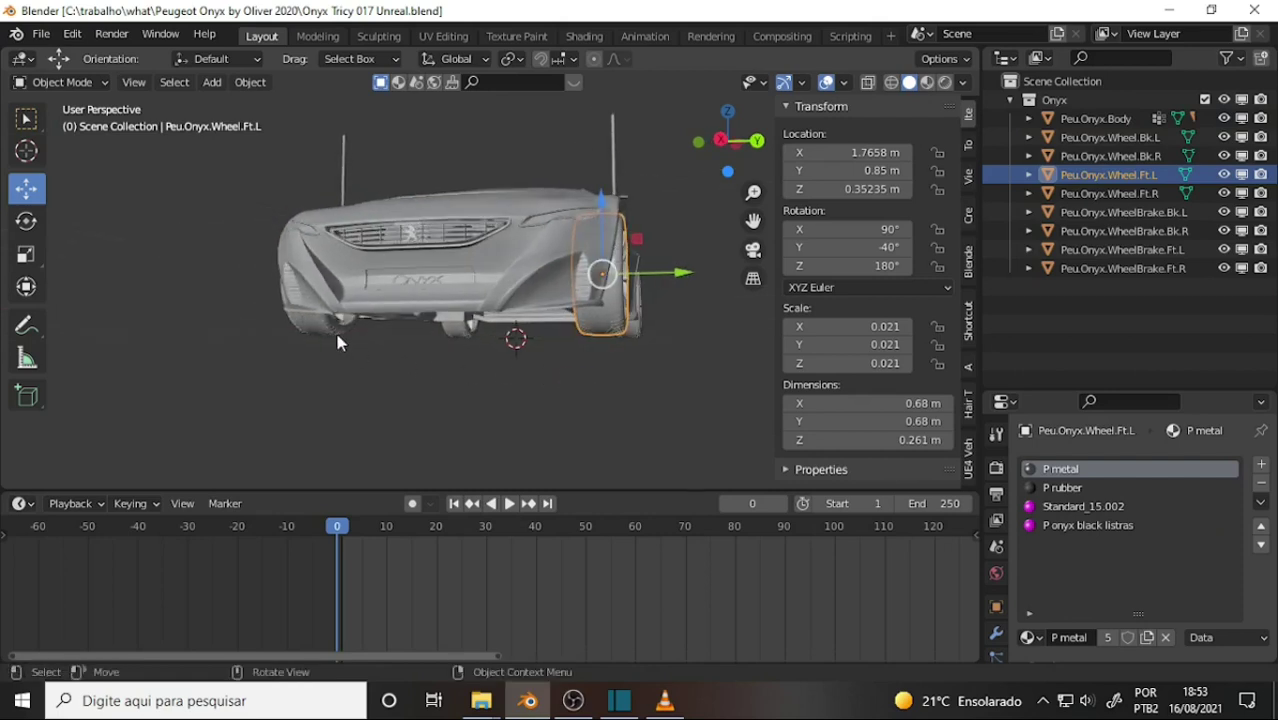
click(305, 323)
click(615, 326)
click(303, 330)
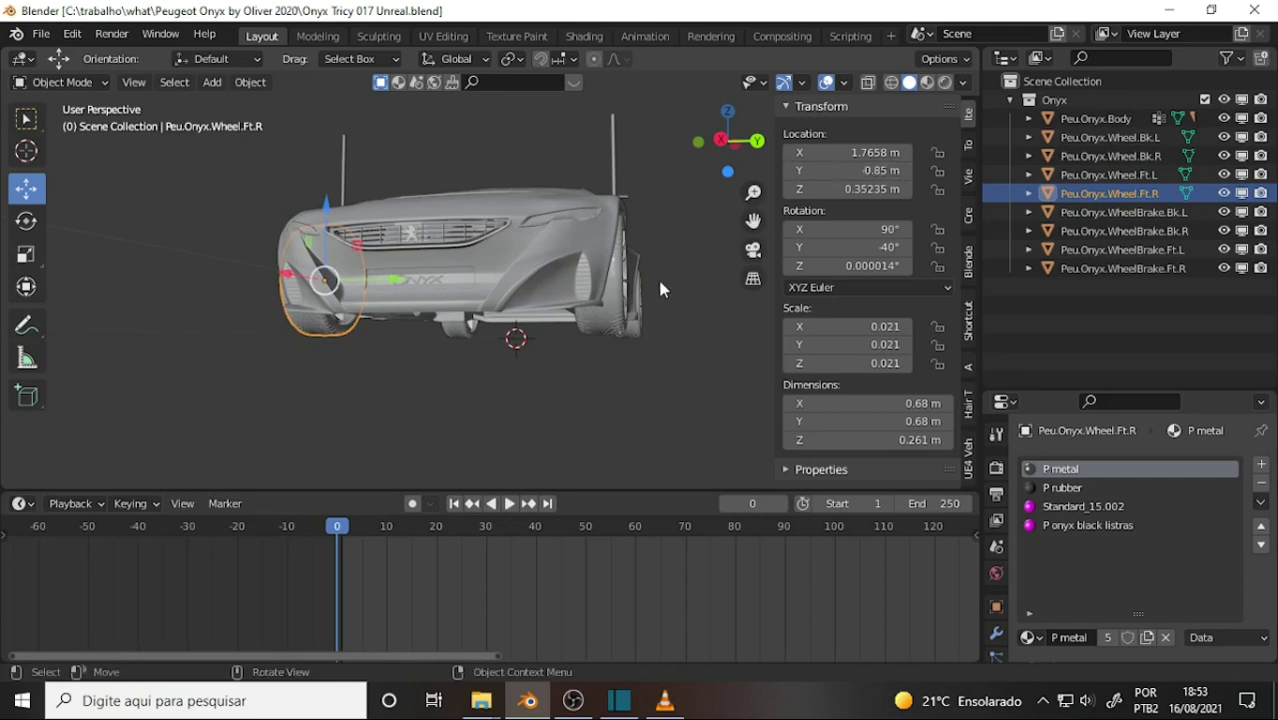
click(605, 325)
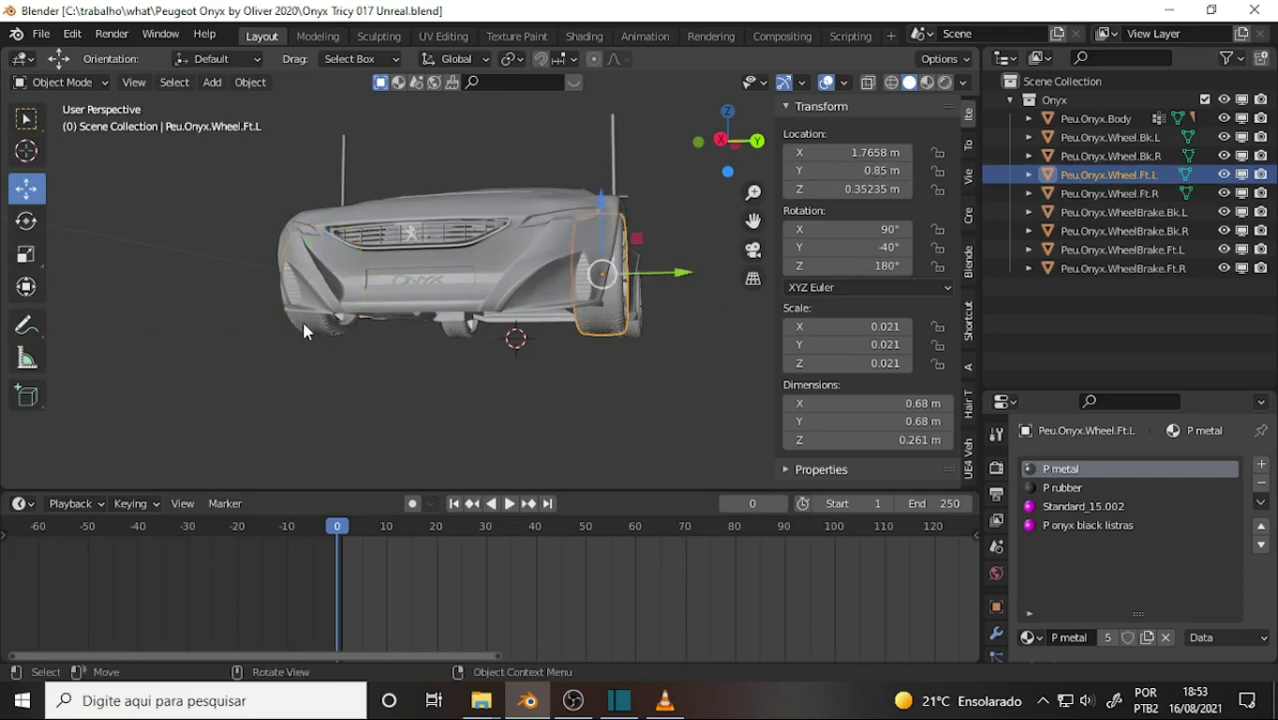
click(303, 322)
mouse_move(673, 320)
middle_down()
mouse_move(277, 366)
mouse_move(347, 331)
middle_up()
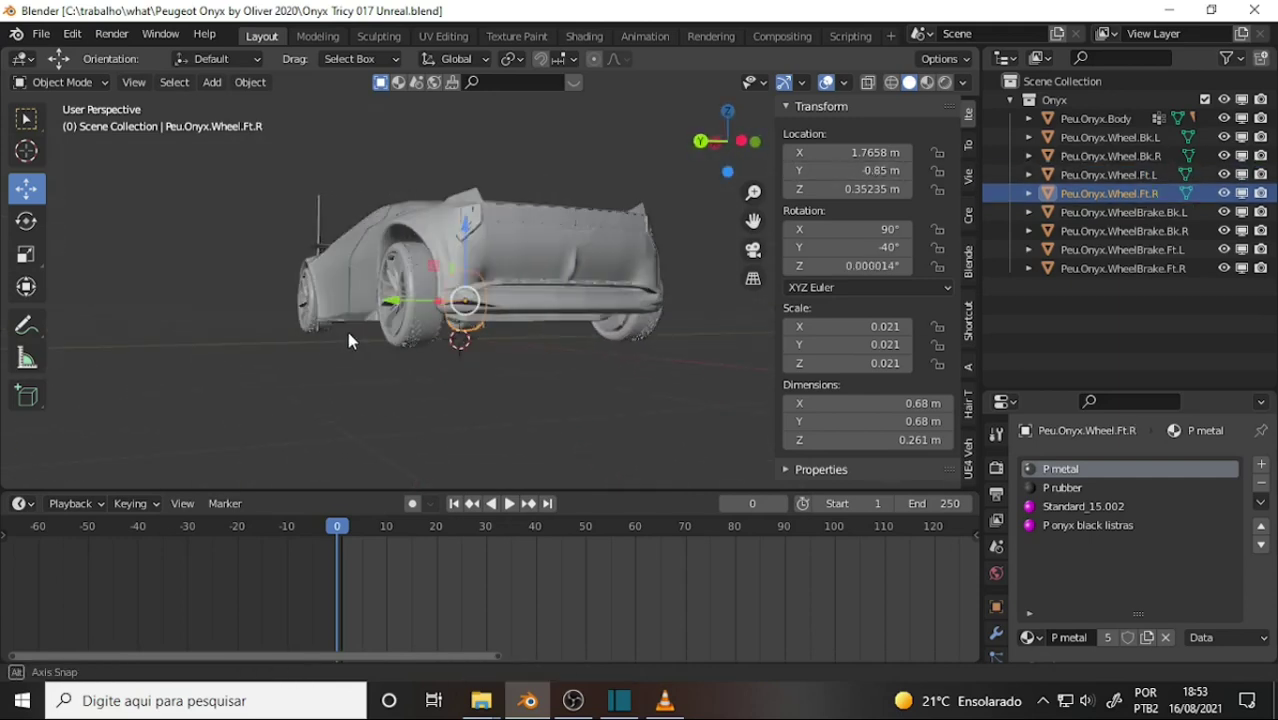
Set rear wheel Y locations to 0.85 m (Bk.L) and -0.85 m (Bk.R)
click(428, 331)
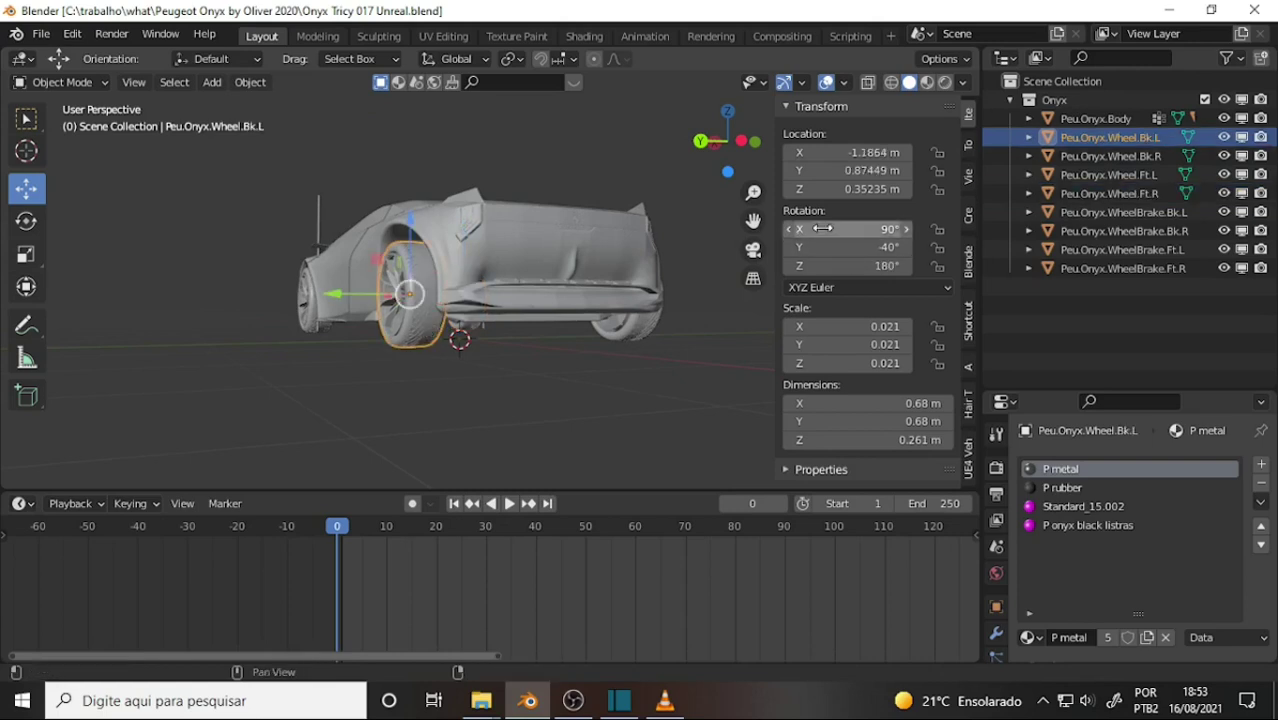
click(857, 170)
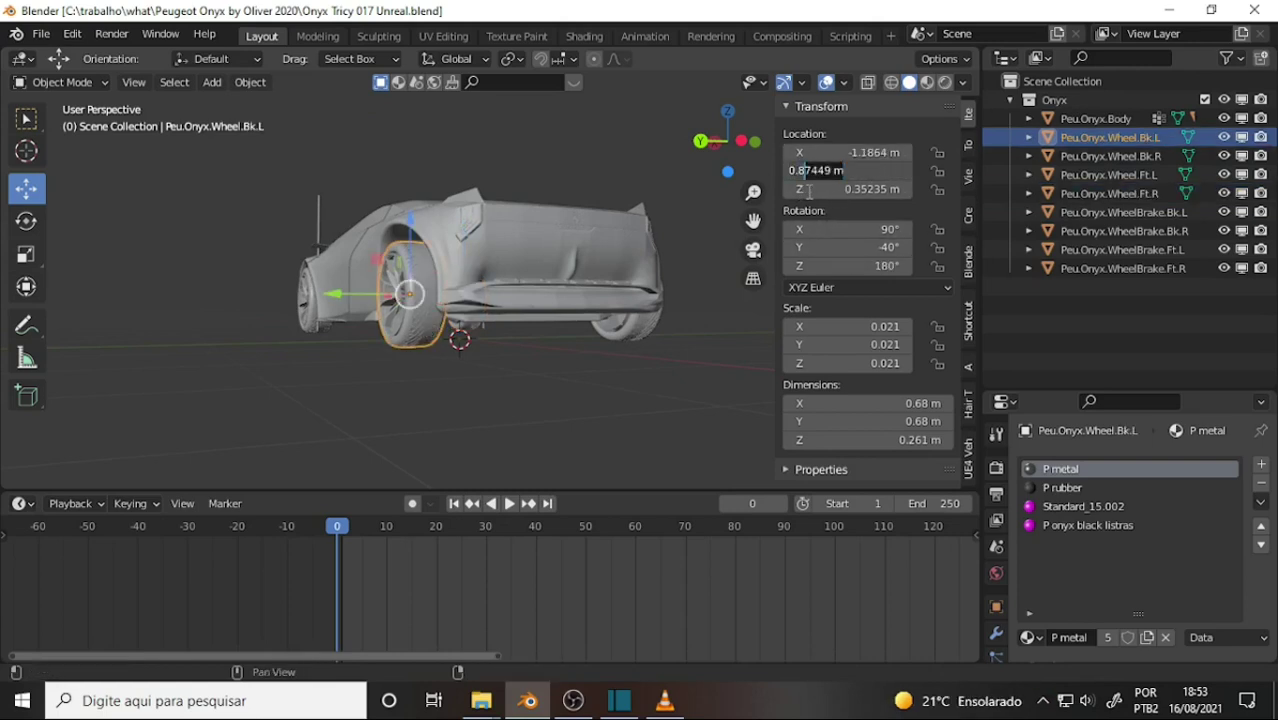
text(5)
key(Return)
click(641, 336)
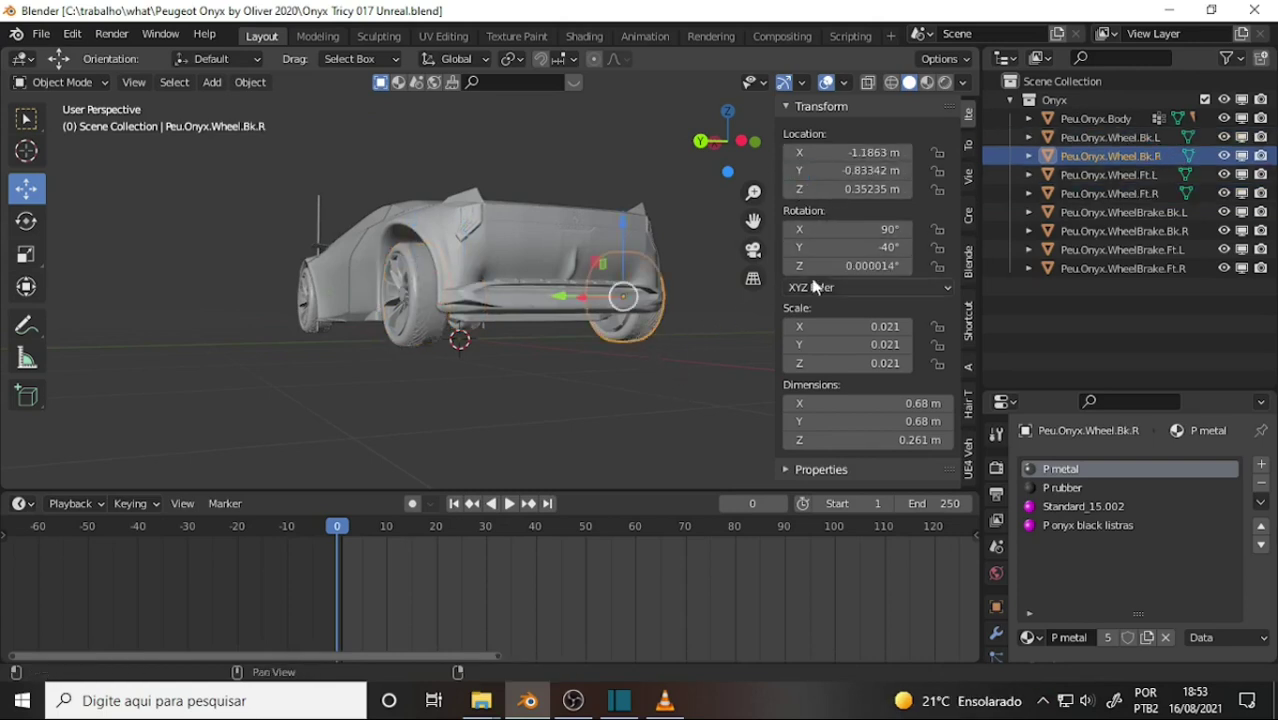
click(797, 170)
click(797, 170)
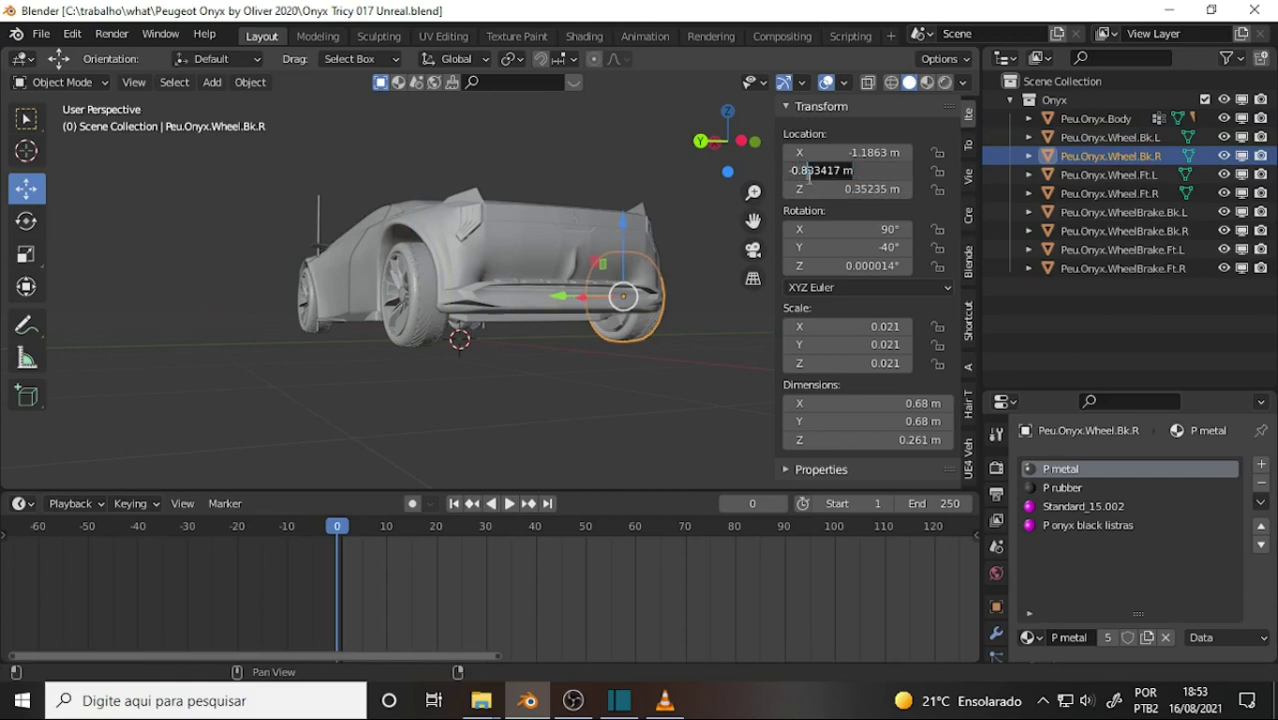
text(5)
key(Return)
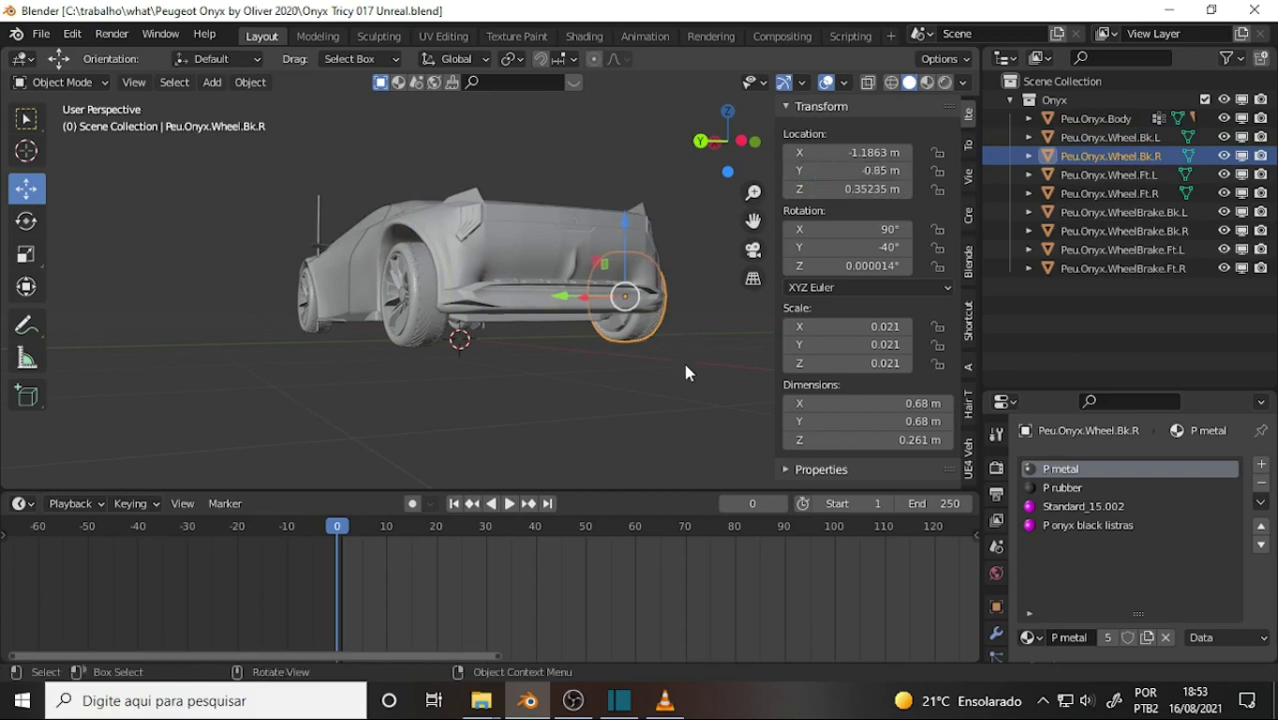
middle_drag(684, 363, 545, 395)
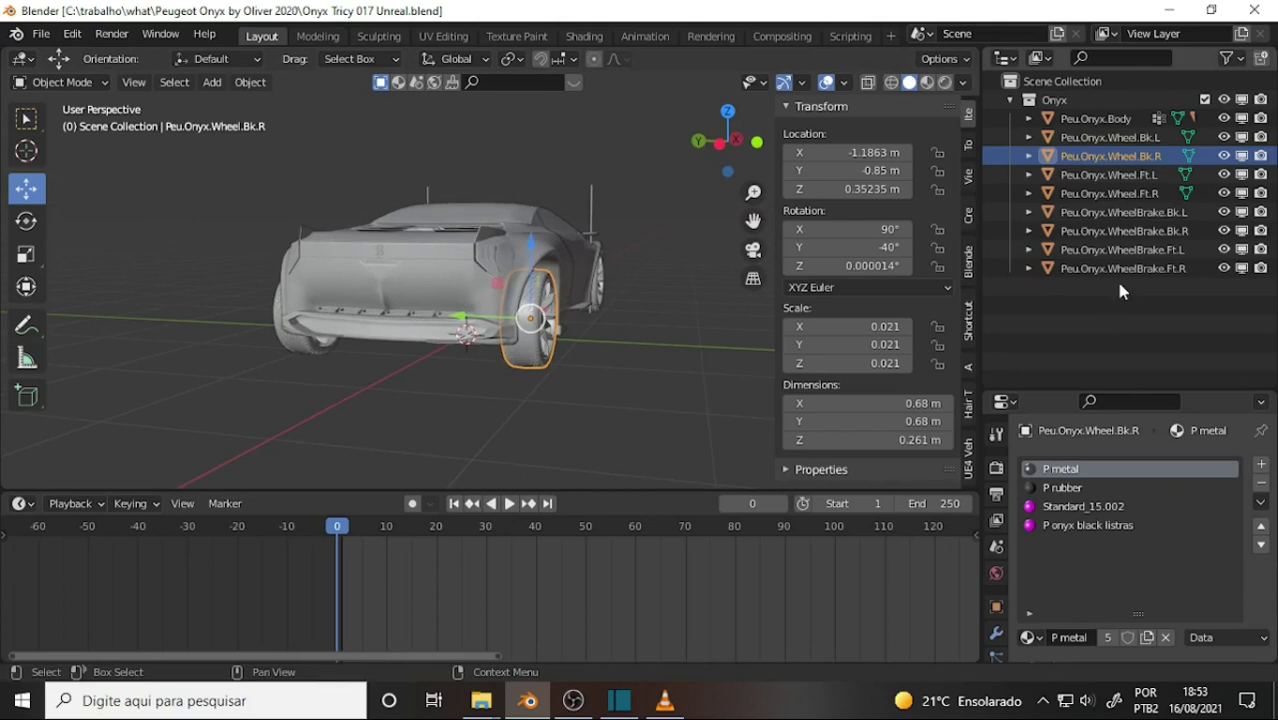
Select the four Peu.Onyx.WheelBrake objects in the Outliner and delete them
click(1124, 213)
drag(1118, 240, 1127, 320)
key(Delete)
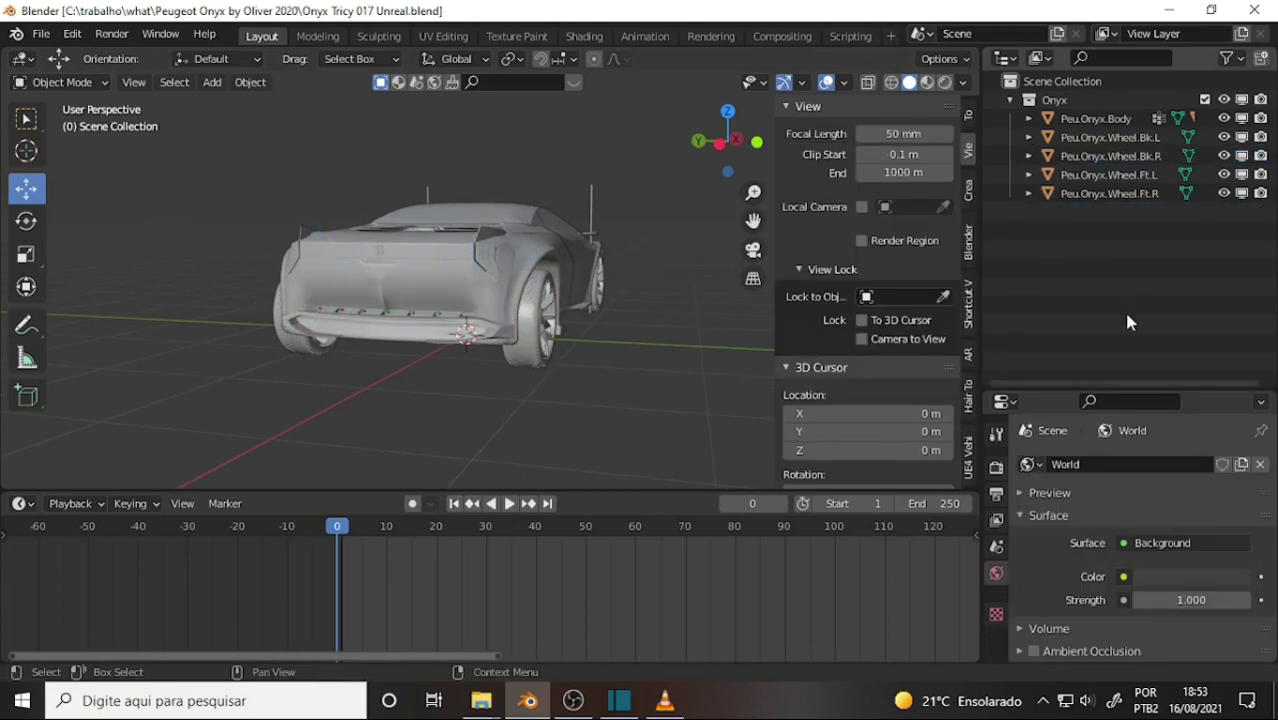
middle_drag(558, 335, 966, 316)
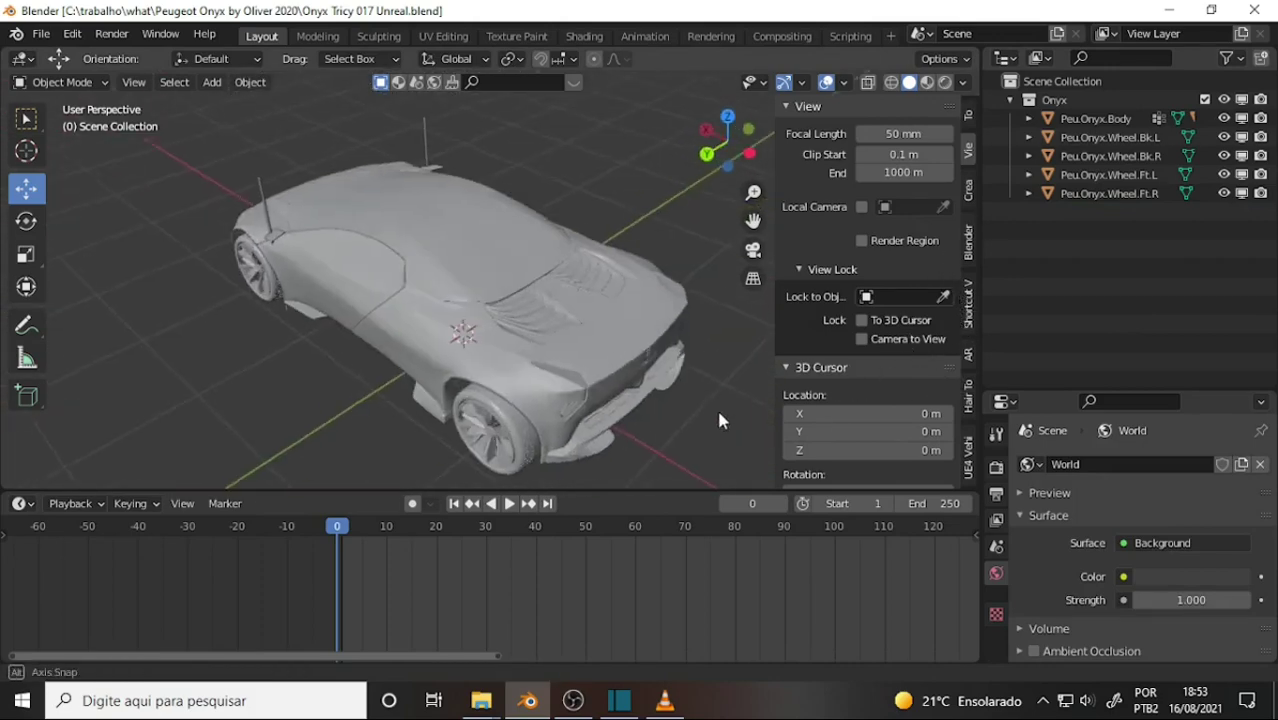
middle_drag(966, 316, 735, 428)
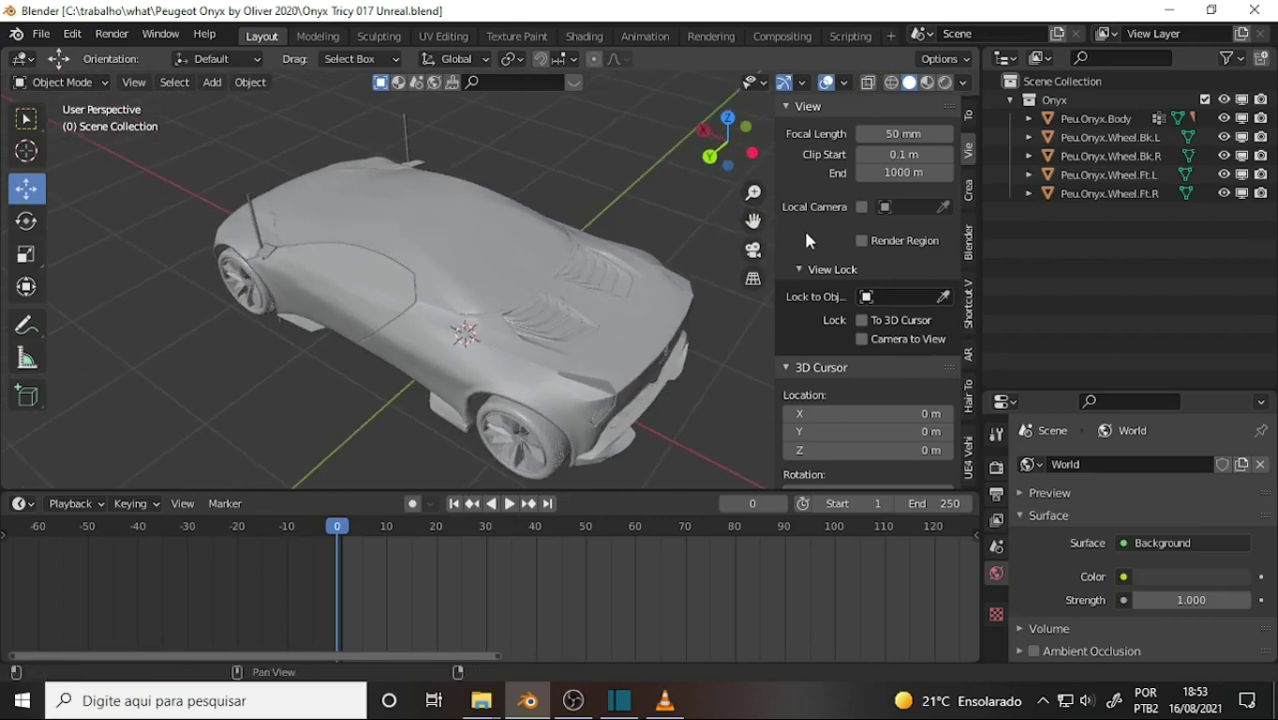
Hide the sidebar and apply rotation and scale to the front-left wheel and Peu.Onyx.Wheel.Bk.L
key(n)
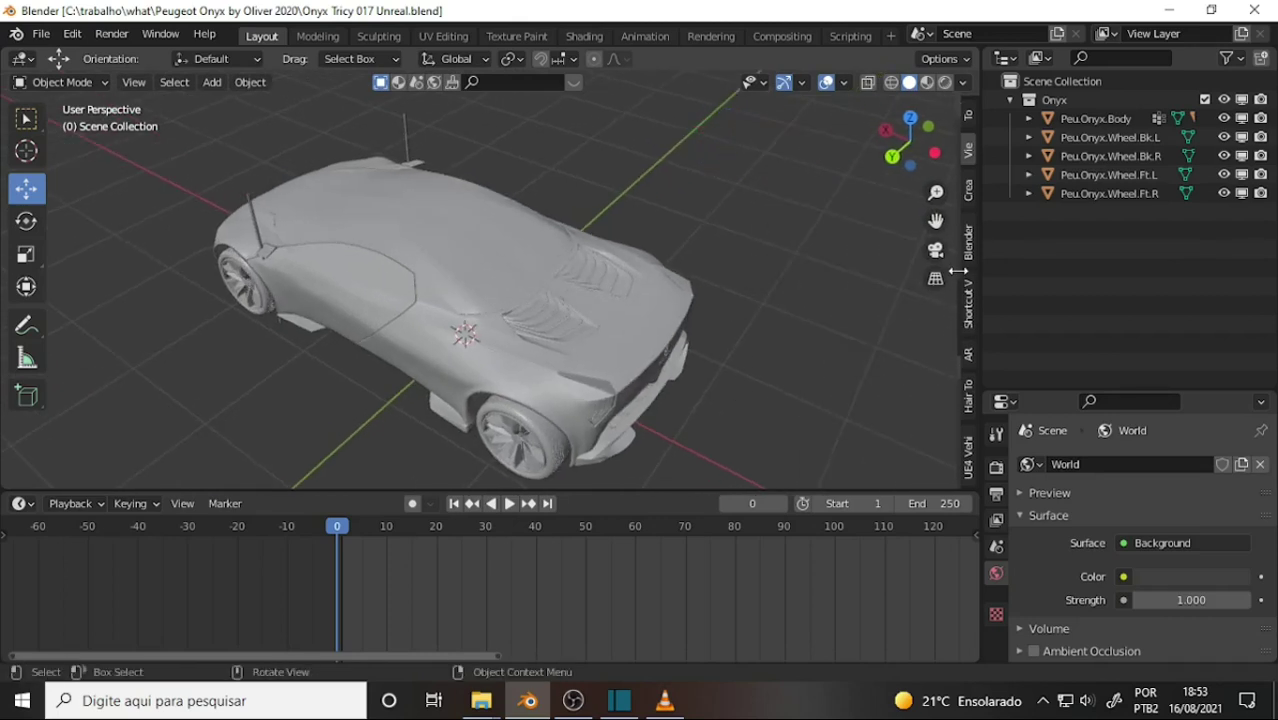
click(252, 299)
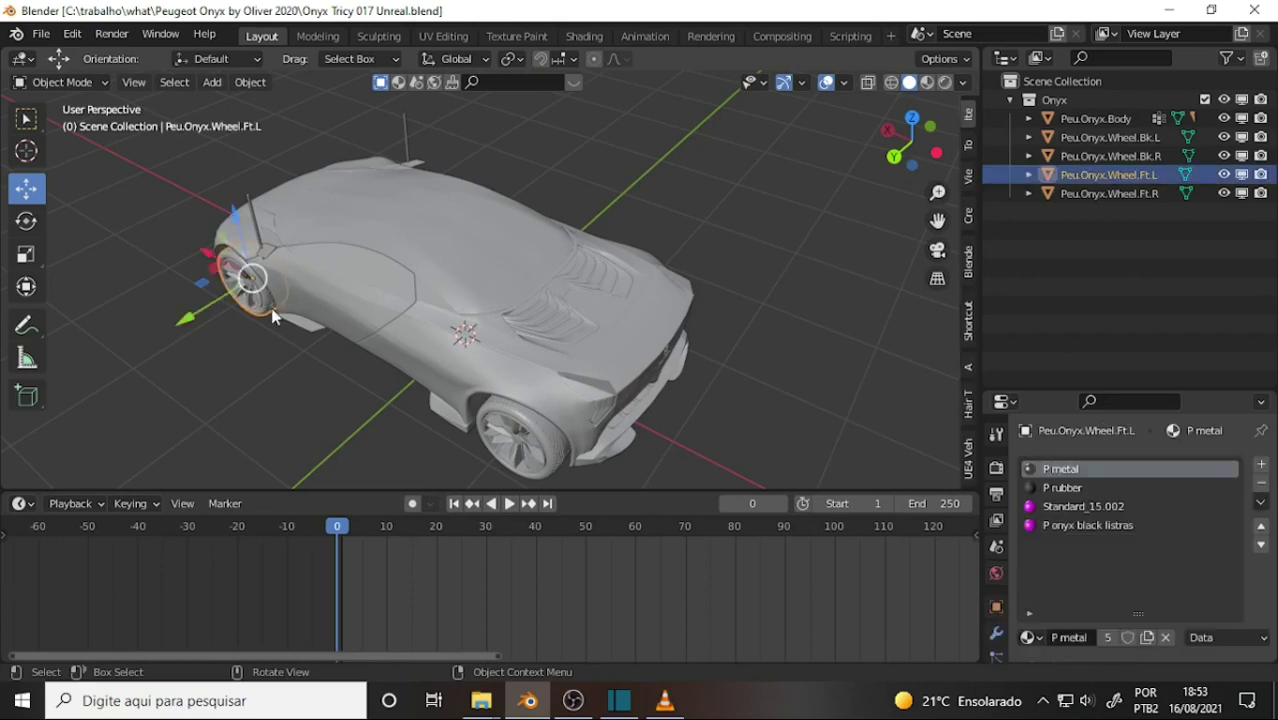
key(ctrl+a)
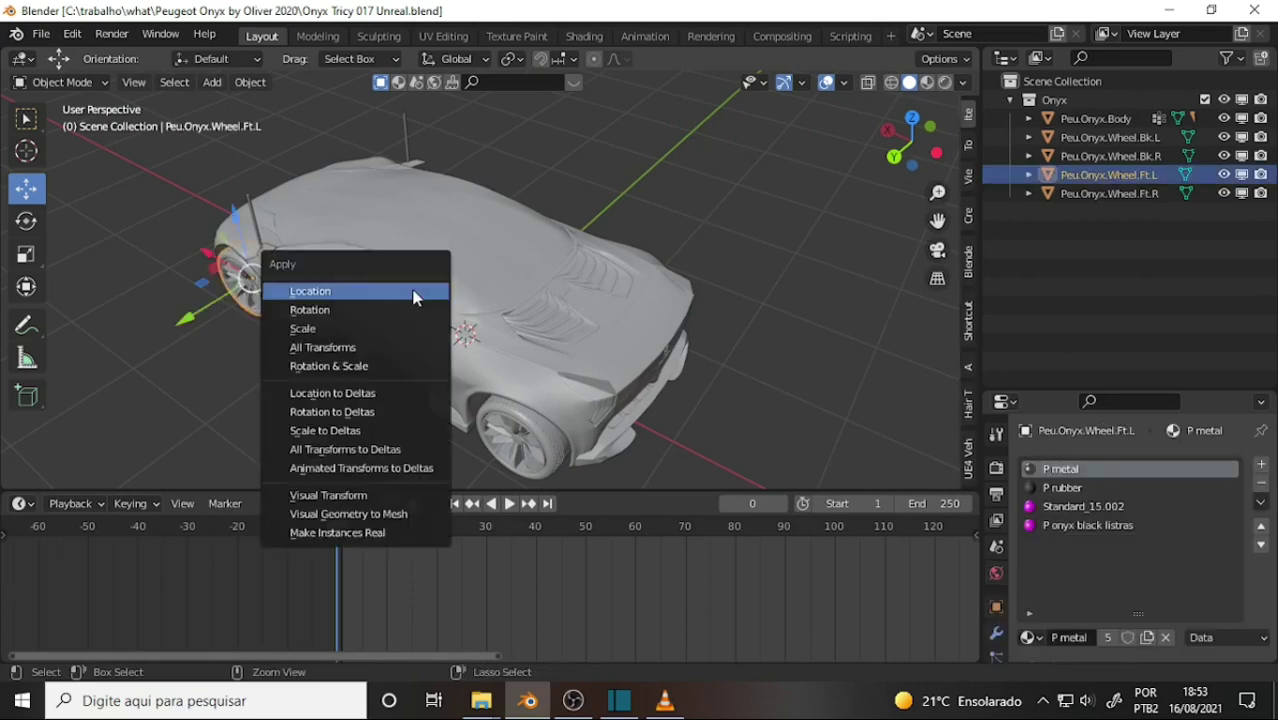
click(338, 366)
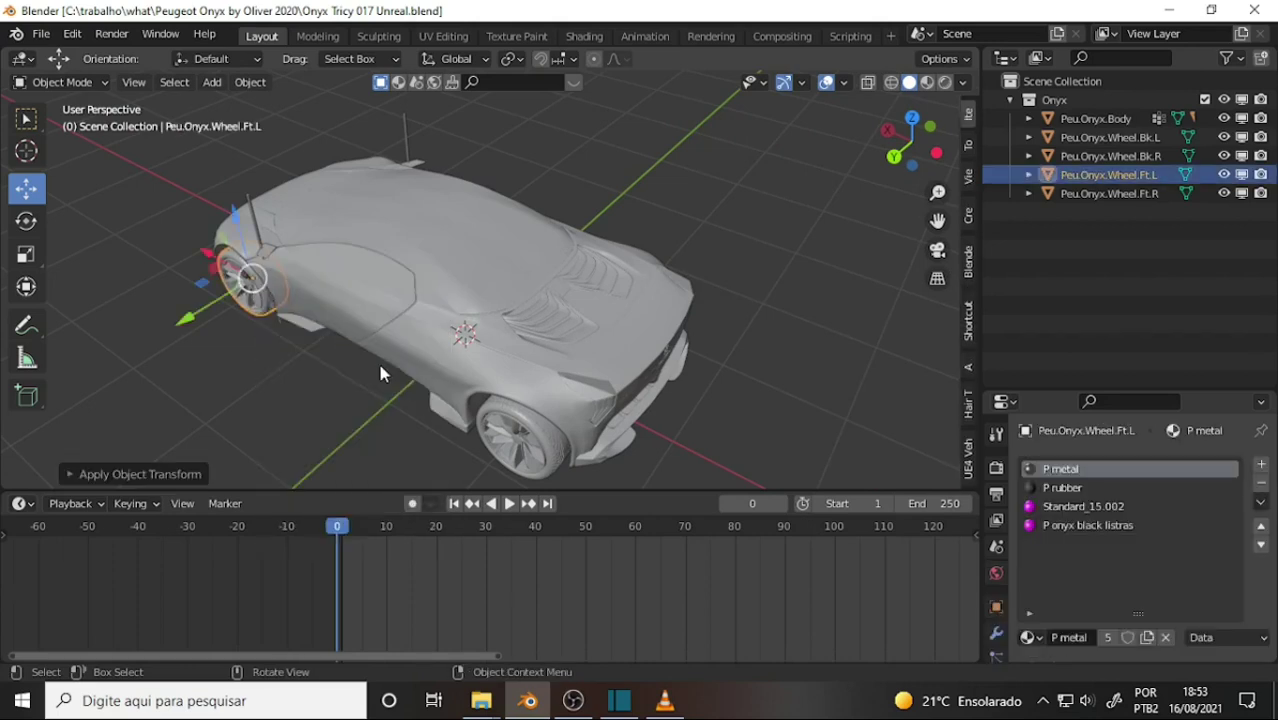
click(544, 447)
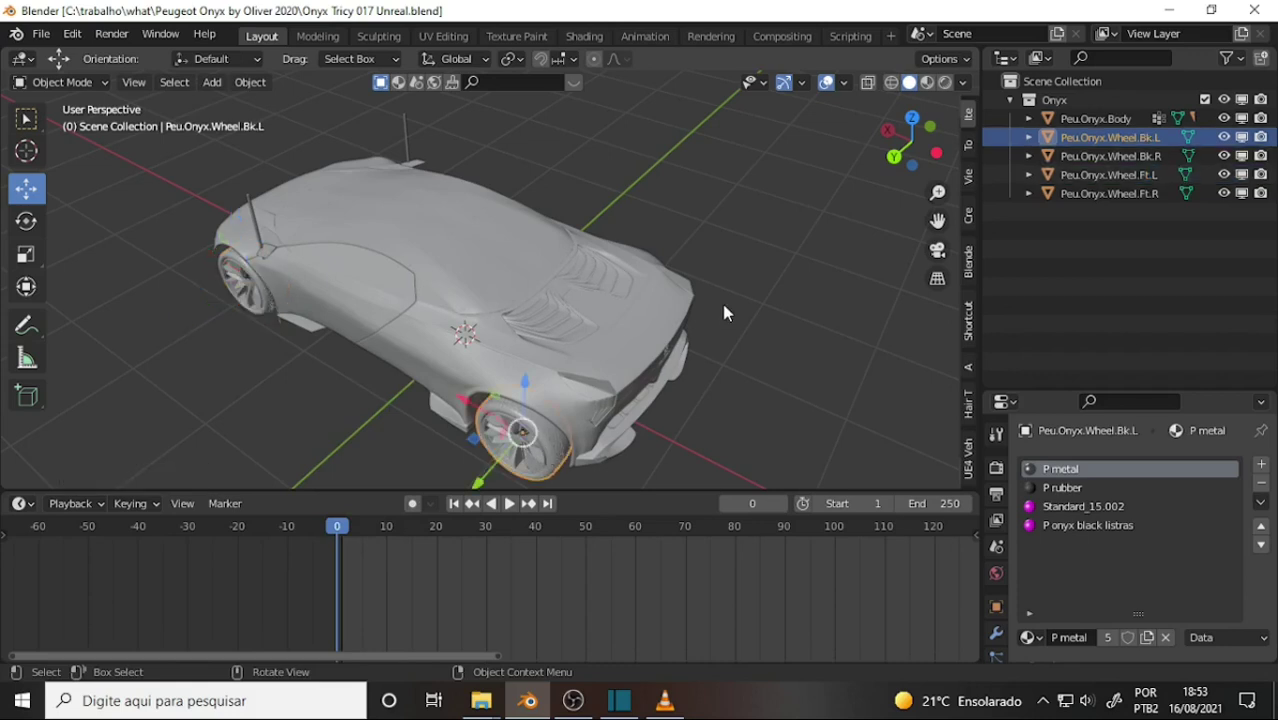
key(ctrl+a)
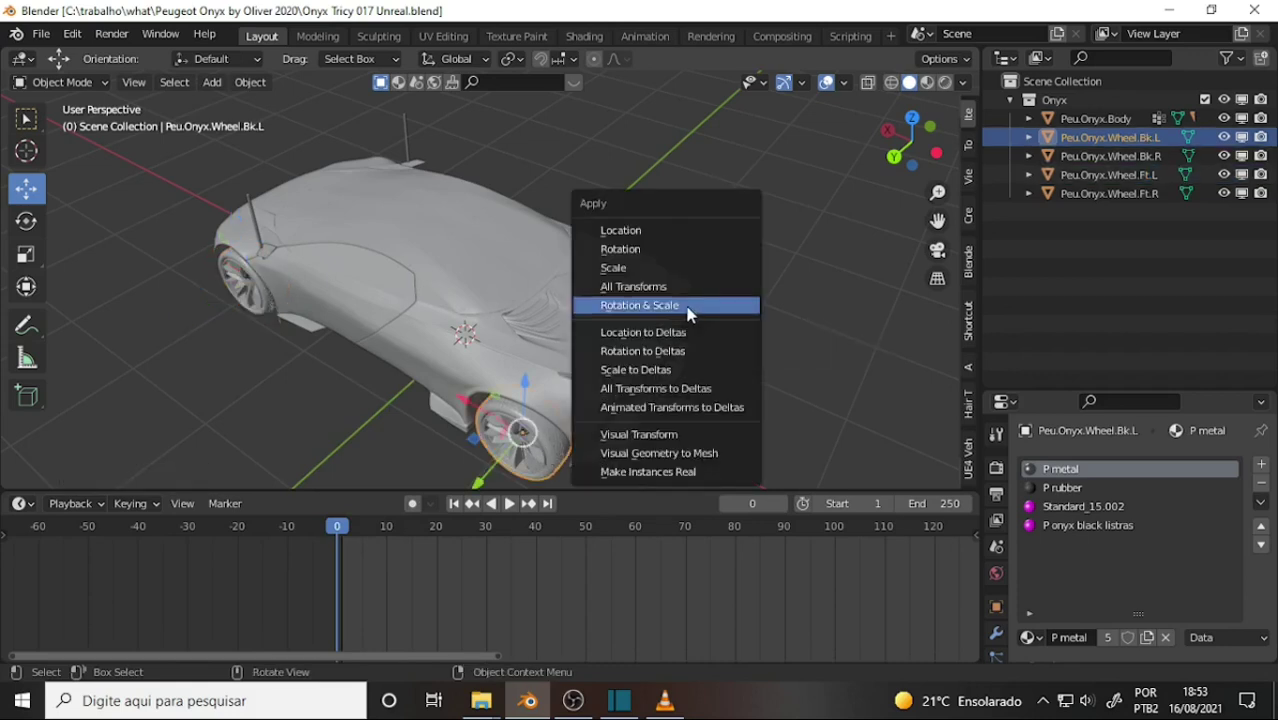
click(687, 310)
Apply rotation and scale to wheels Peu.Onyx.Wheel.Bk.R and Peu.Onyx.Wheel.Ft.R
mouse_move(774, 211)
middle_down()
mouse_move(498, 241)
mouse_move(575, 194)
mouse_move(416, 433)
middle_up()
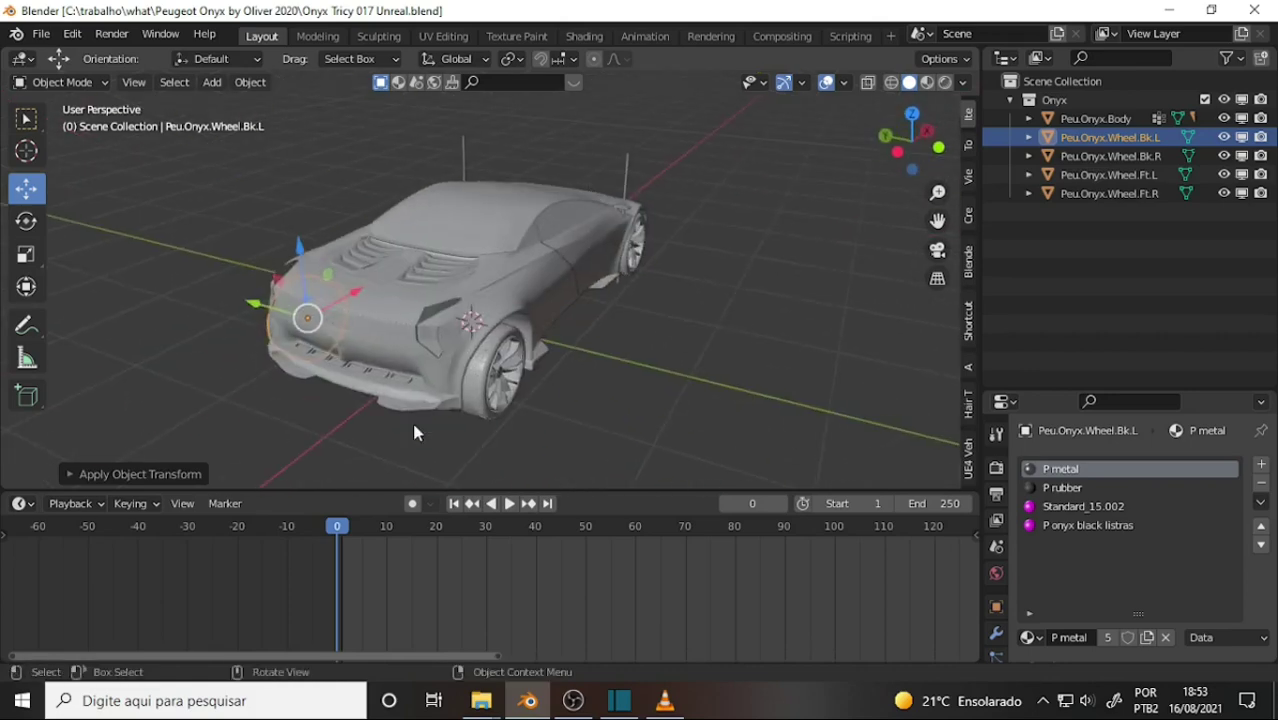
click(479, 384)
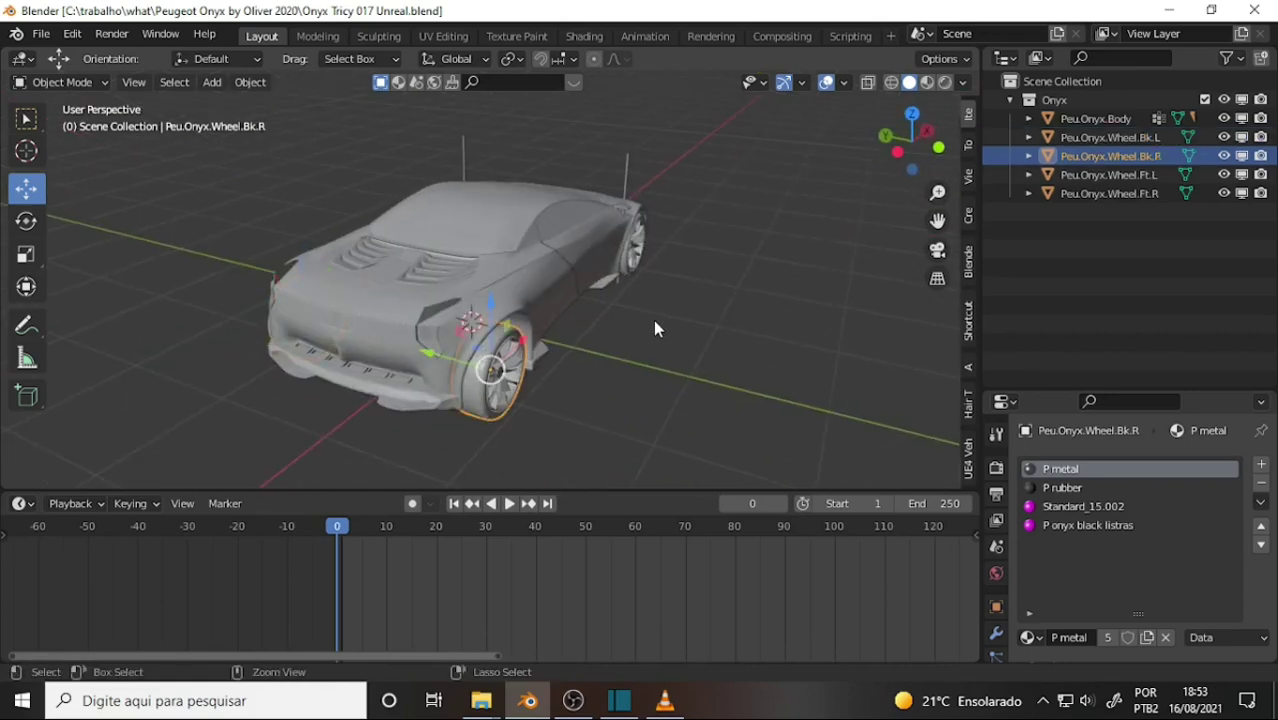
key(ctrl+a)
click(653, 320)
click(634, 262)
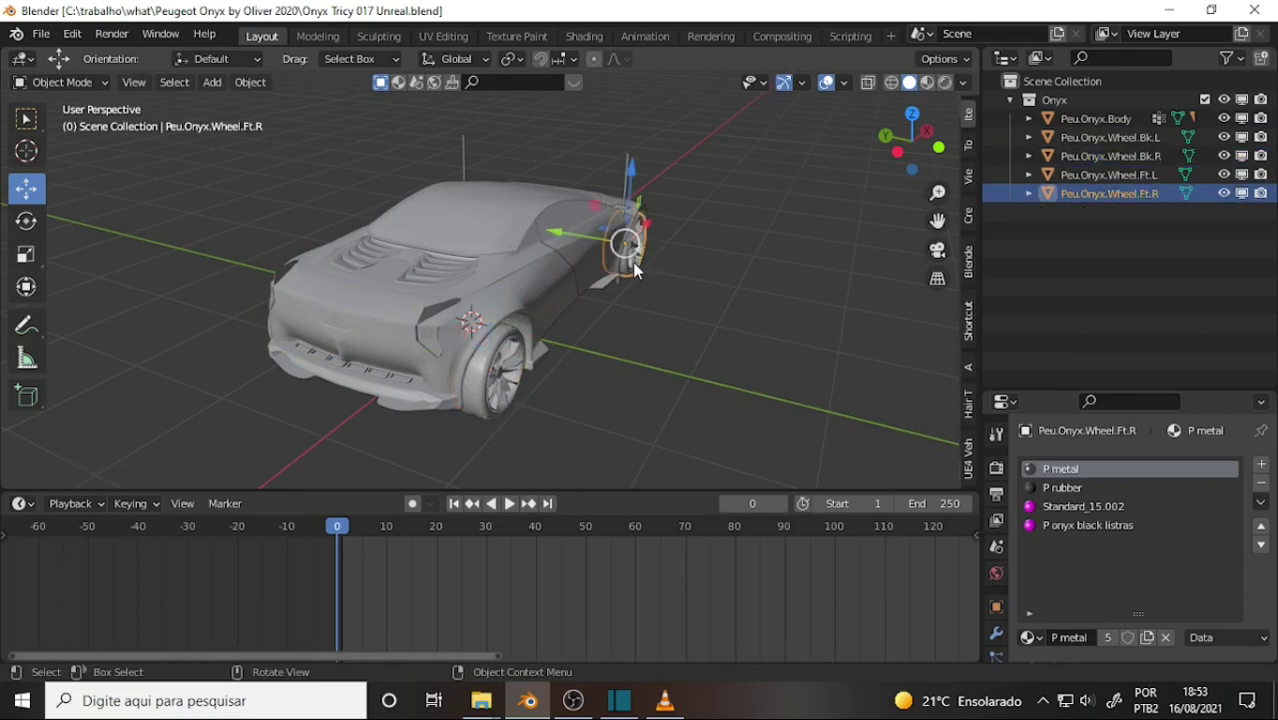
key(ctrl+a)
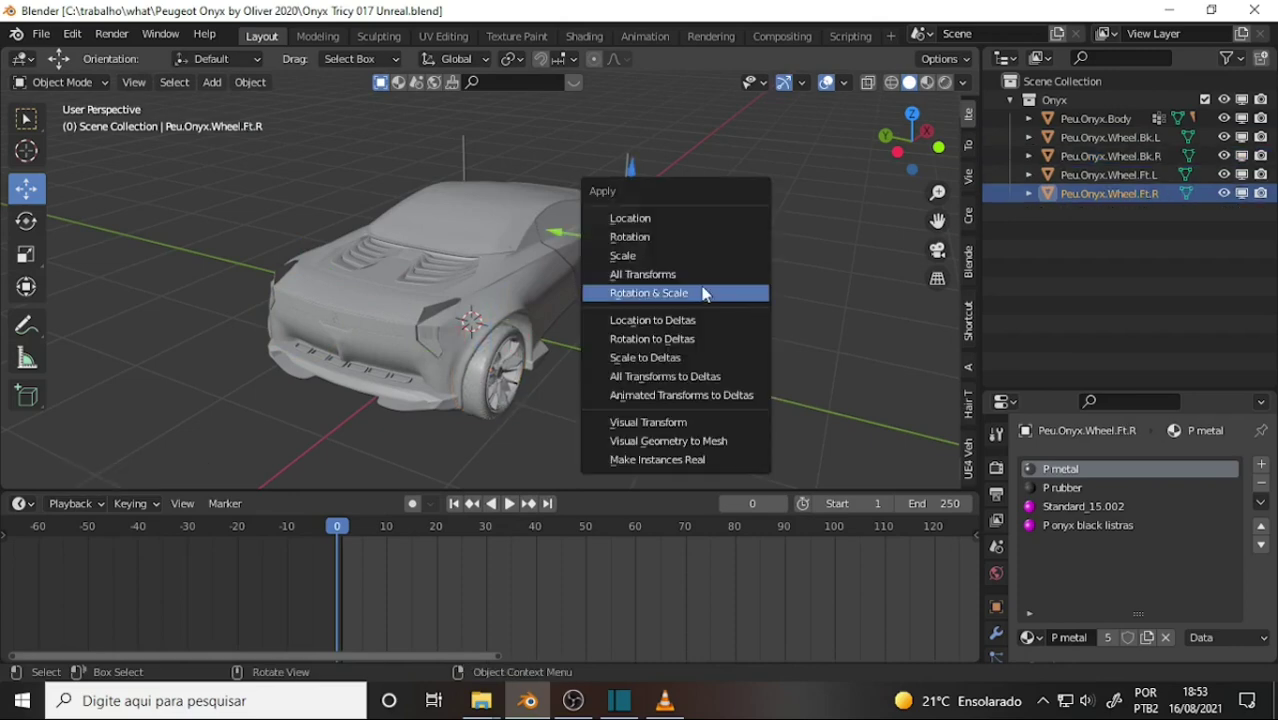
click(703, 293)
middle_drag(805, 230, 38, 353)
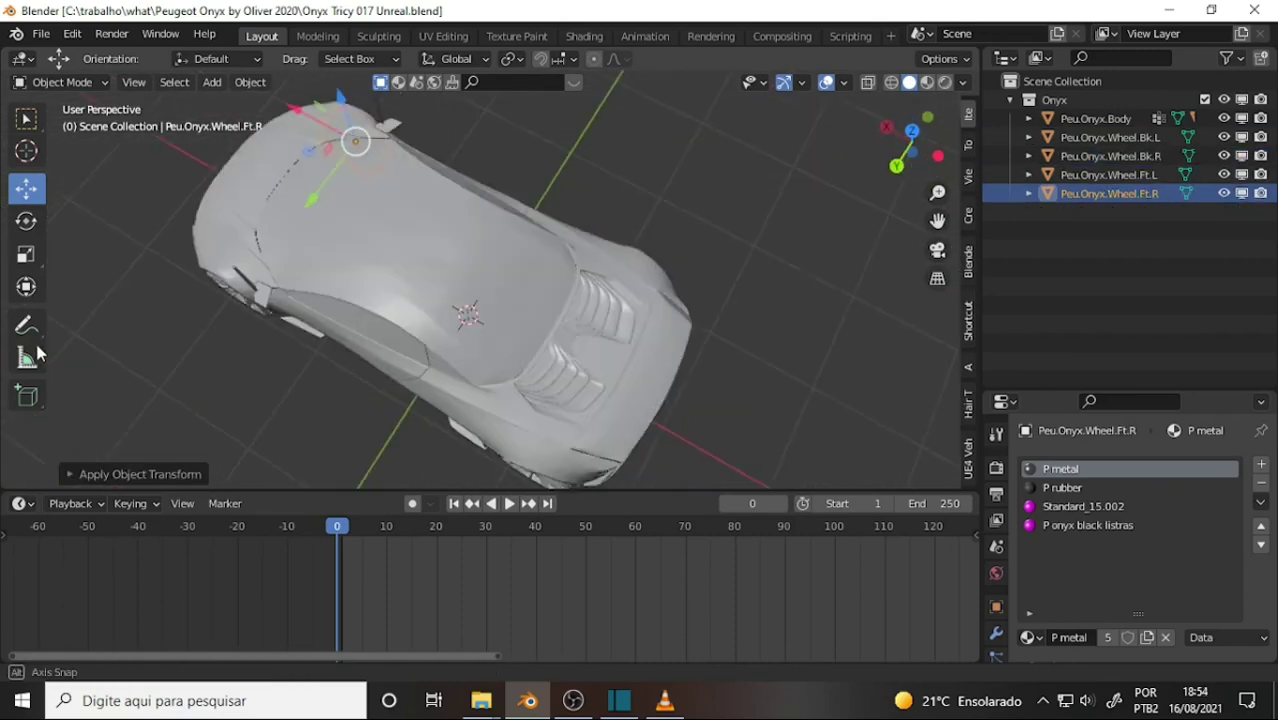
Apply rotation and scale to the car body Peu.Onyx.Body with Ctrl+A
click(637, 258)
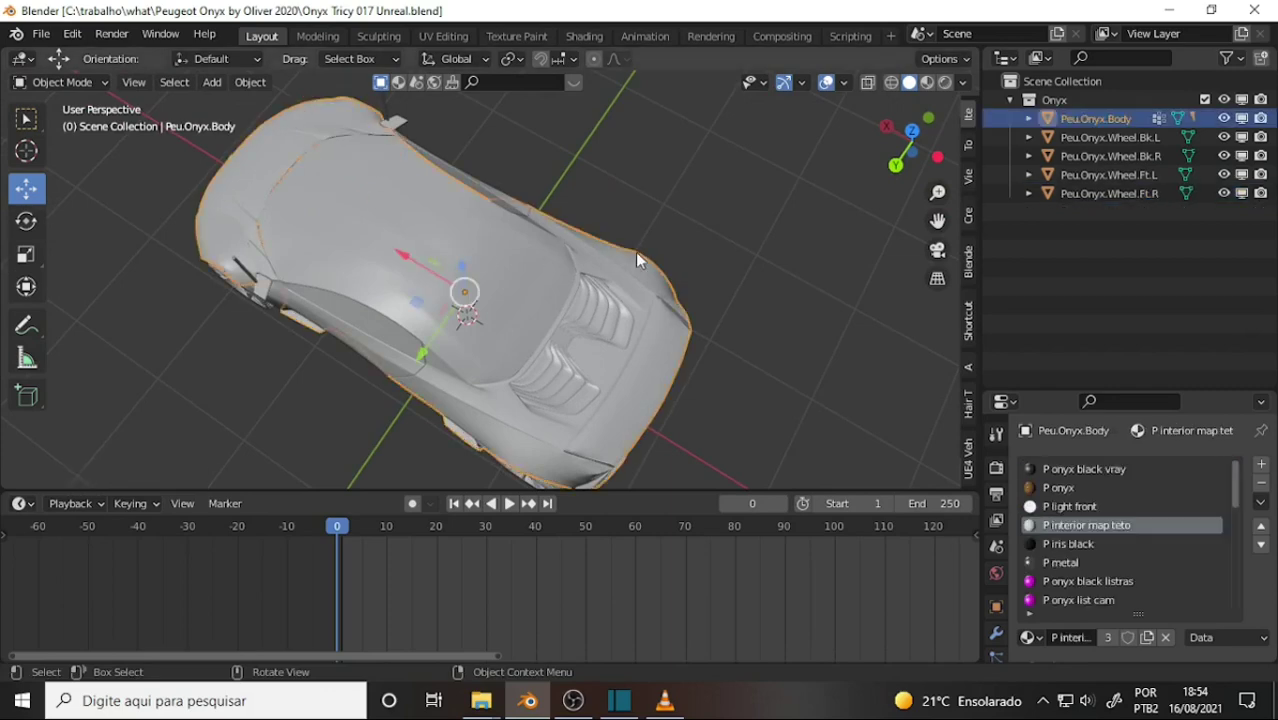
middle_drag(638, 258, 756, 86)
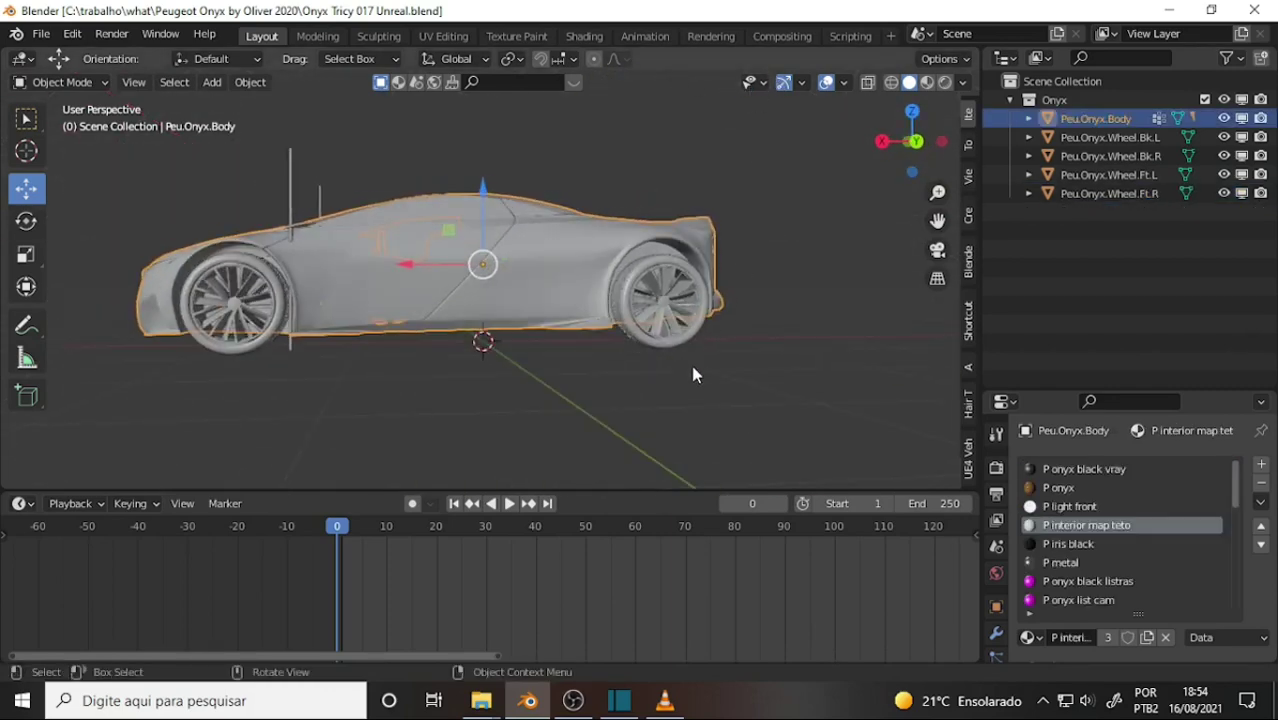
middle_drag(656, 295, 445, 250)
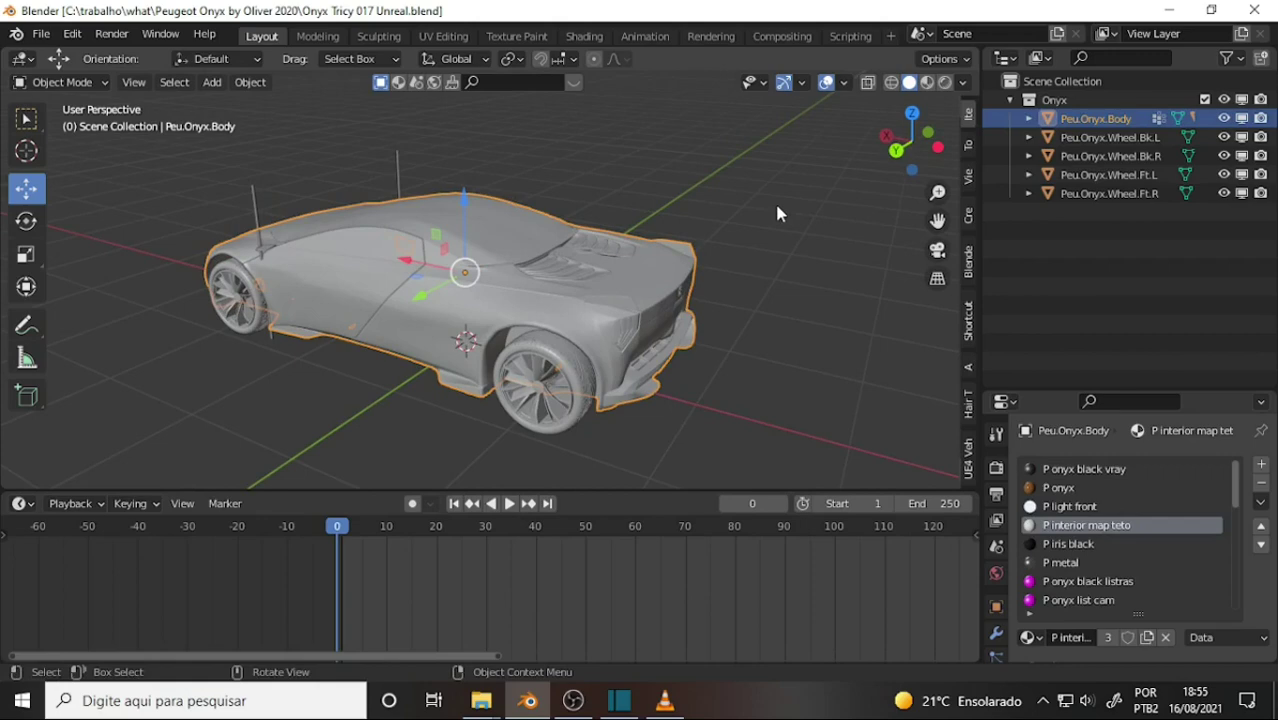
key(ctrl+a)
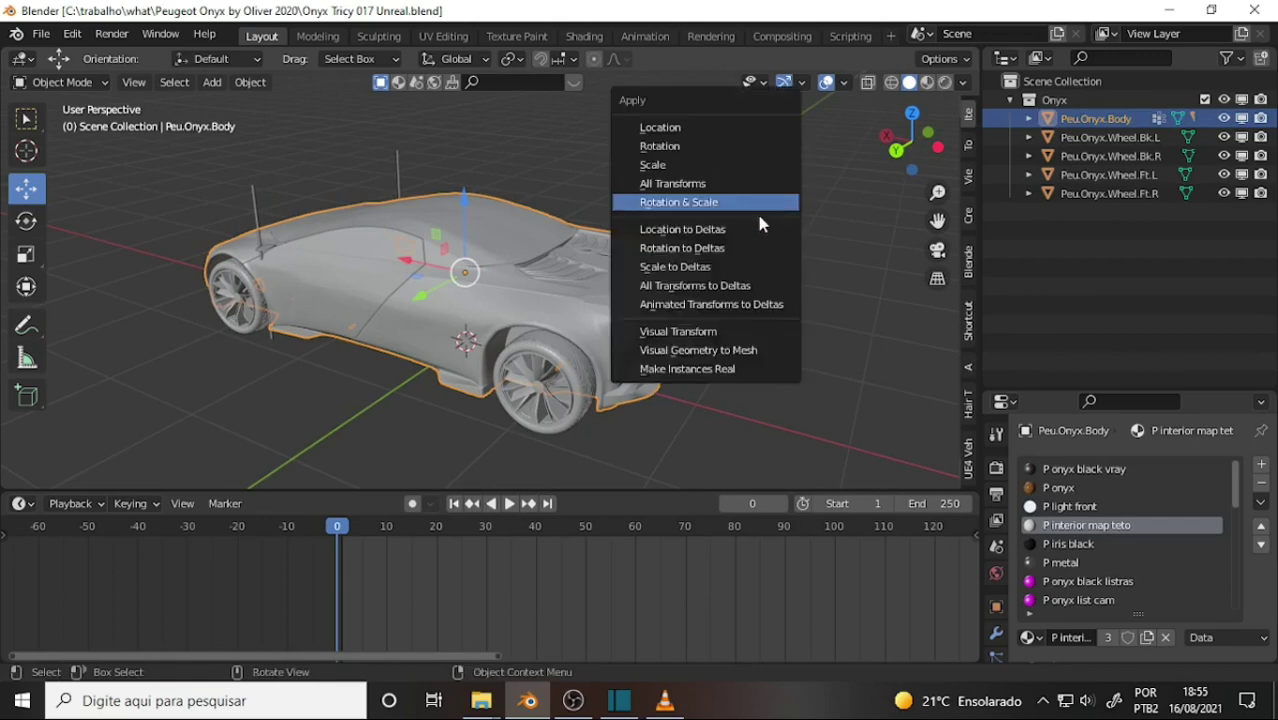
click(735, 204)
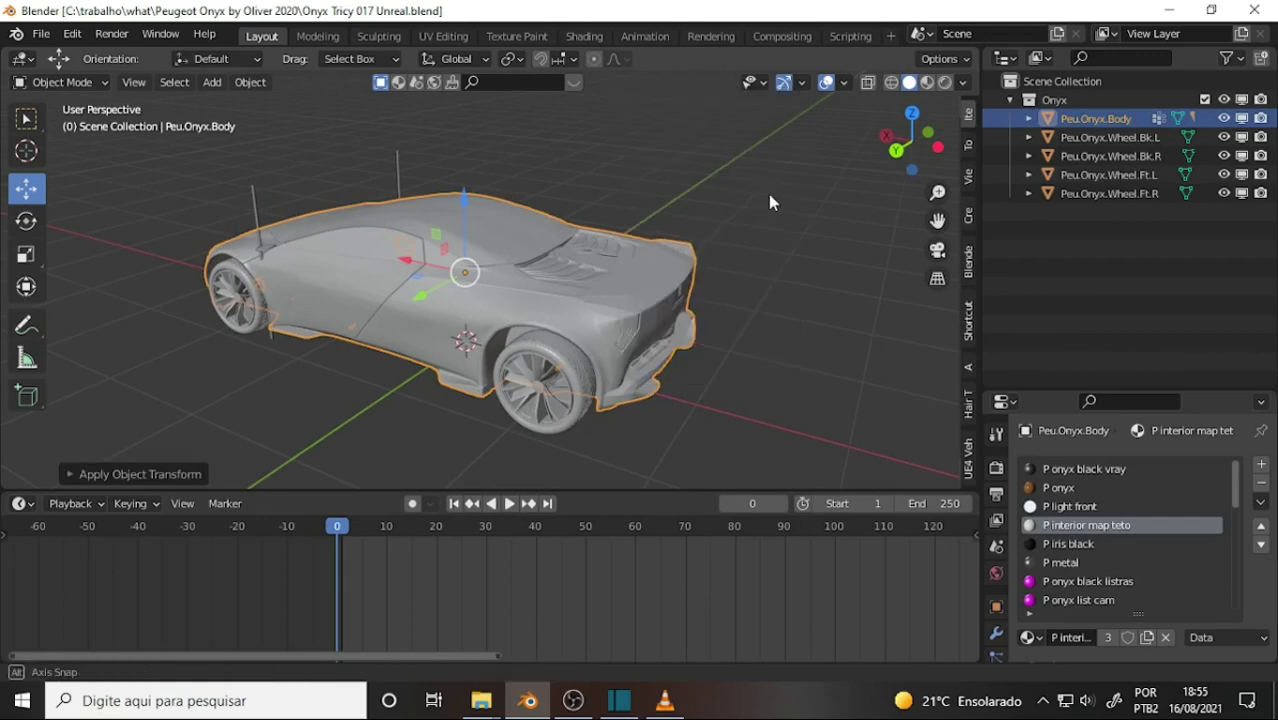
mouse_move(768, 194)
middle_down()
mouse_move(450, 206)
mouse_move(815, 222)
middle_up()
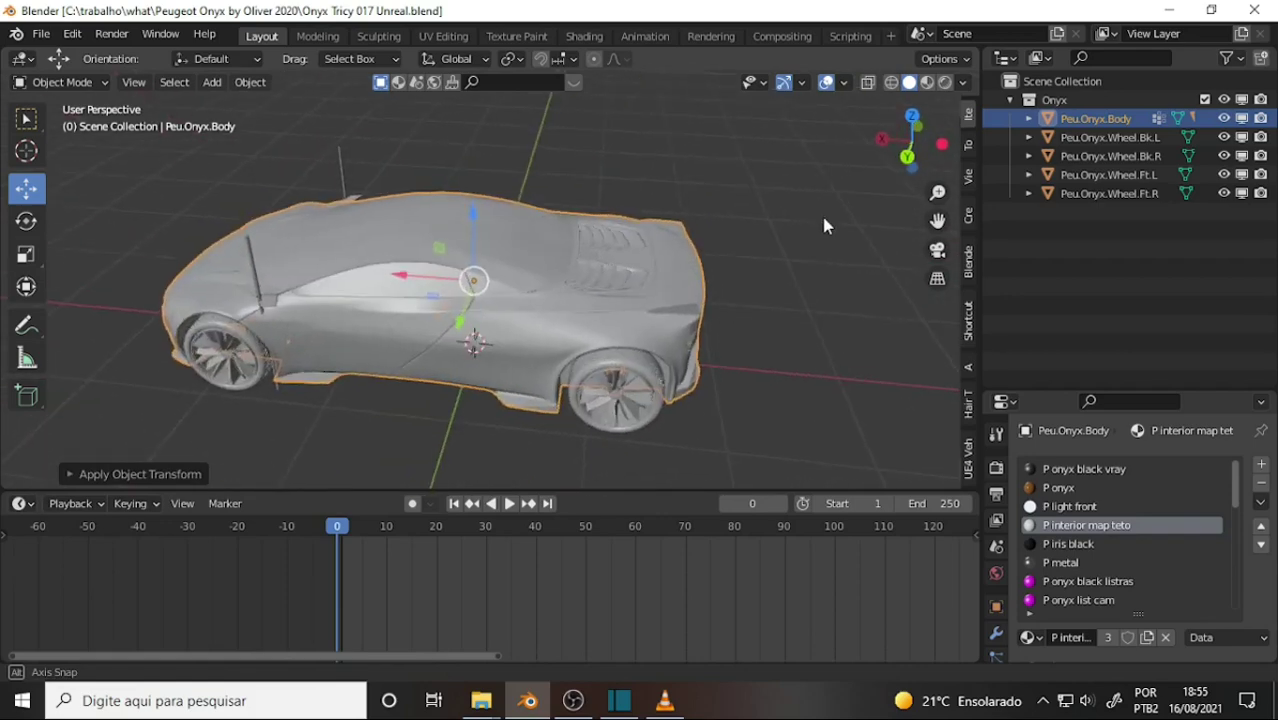
scroll(815, 222, up, 3)
scroll(815, 222, down, 1)
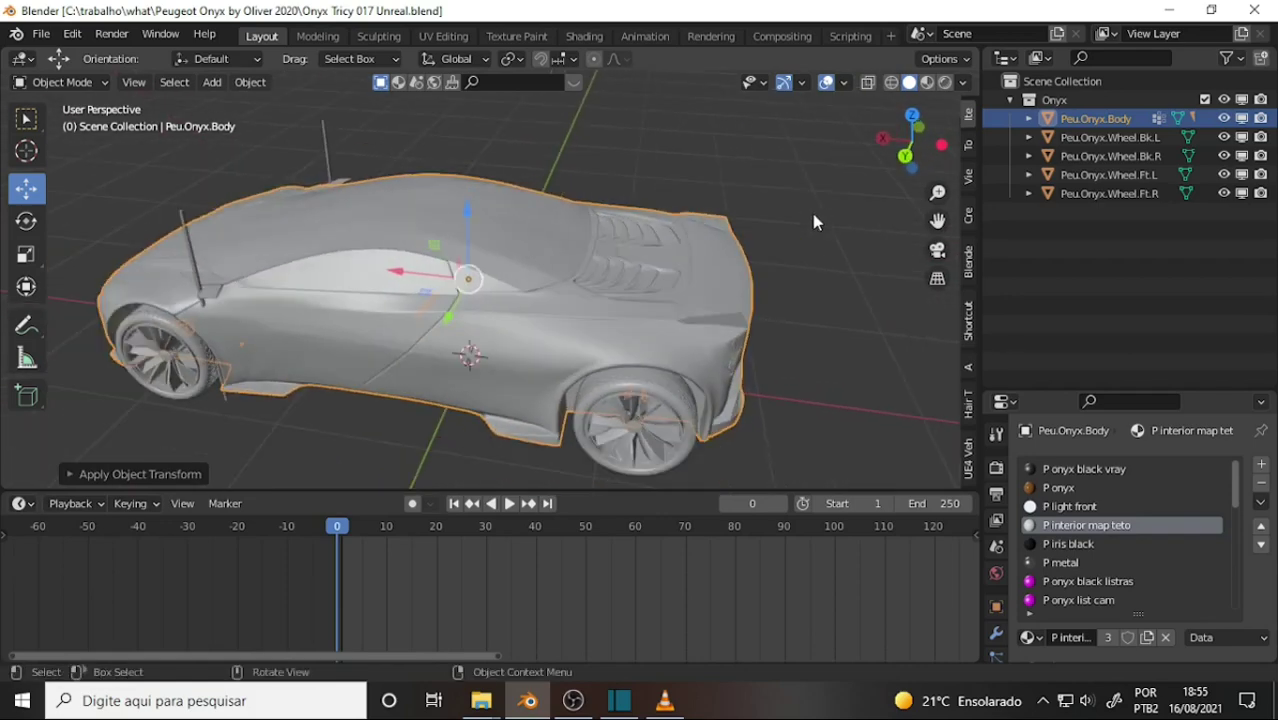
Apply the body's transform from the Object menu, then switch to front orthographic and deselect
click(250, 82)
mouse_move(270, 179)
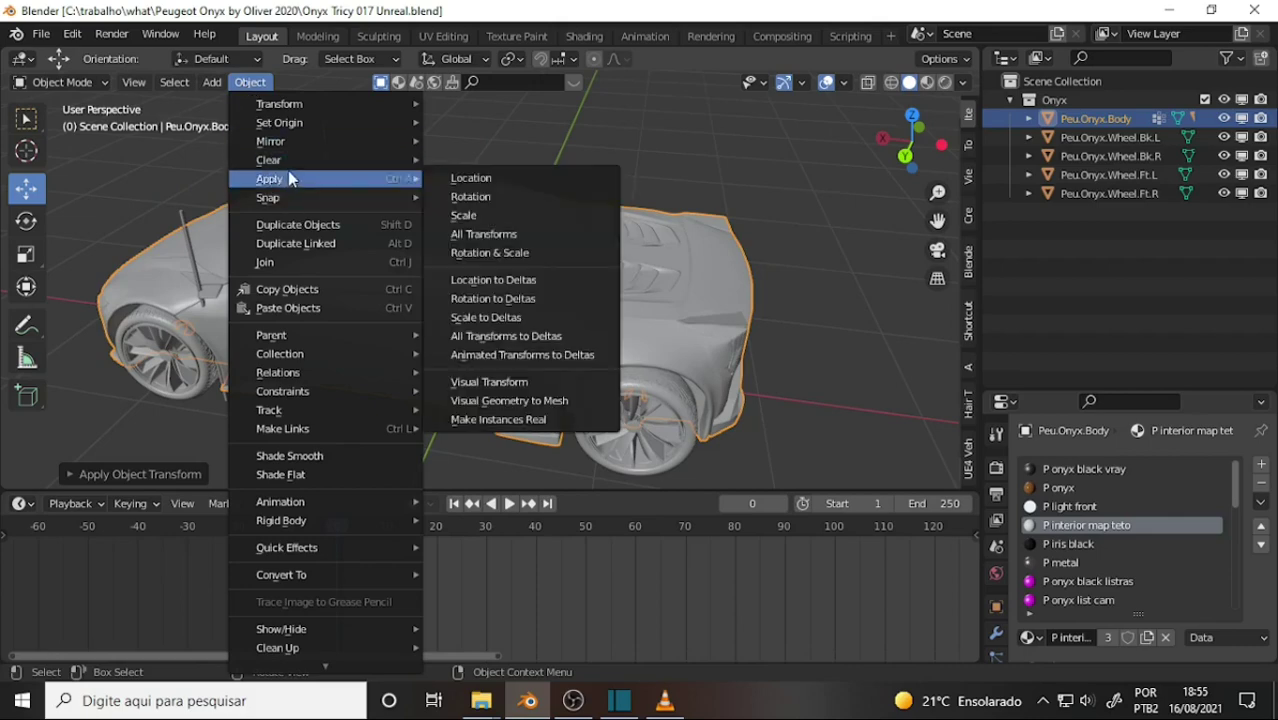
click(480, 178)
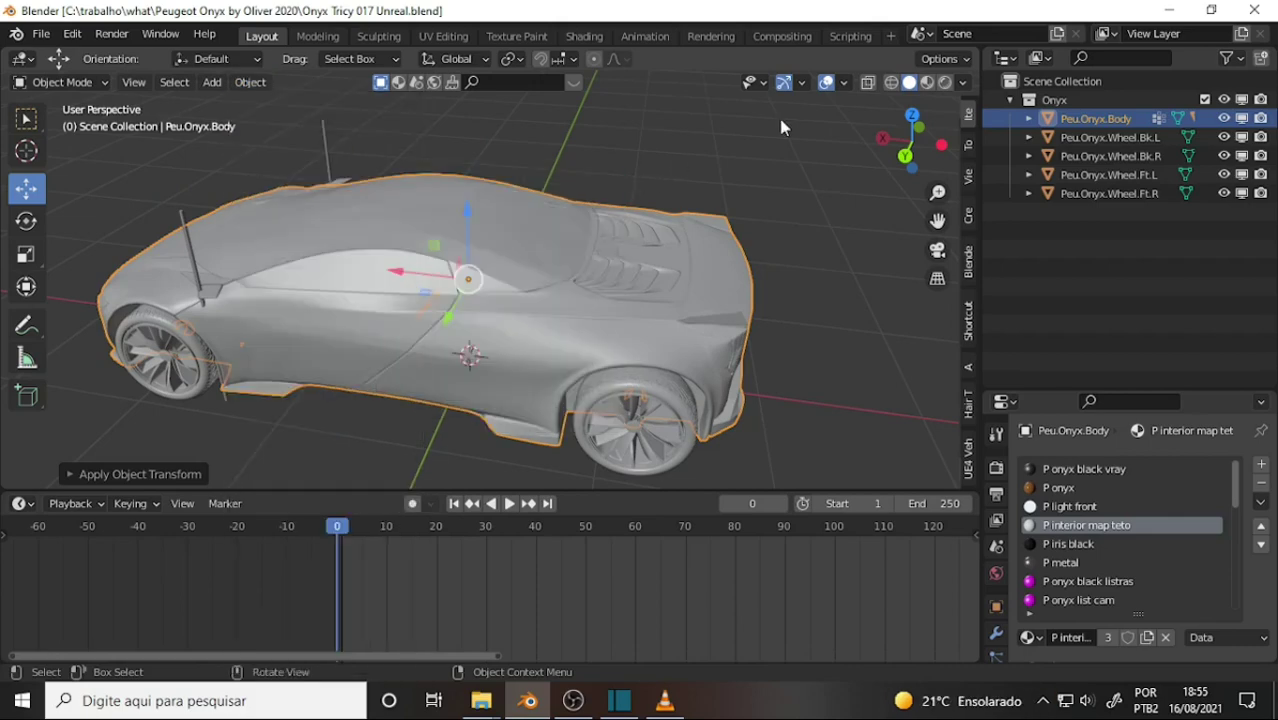
mouse_move(783, 127)
middle_down()
mouse_move(481, 94)
mouse_move(576, 112)
mouse_move(823, 86)
mouse_move(736, 165)
mouse_move(772, 120)
middle_up()
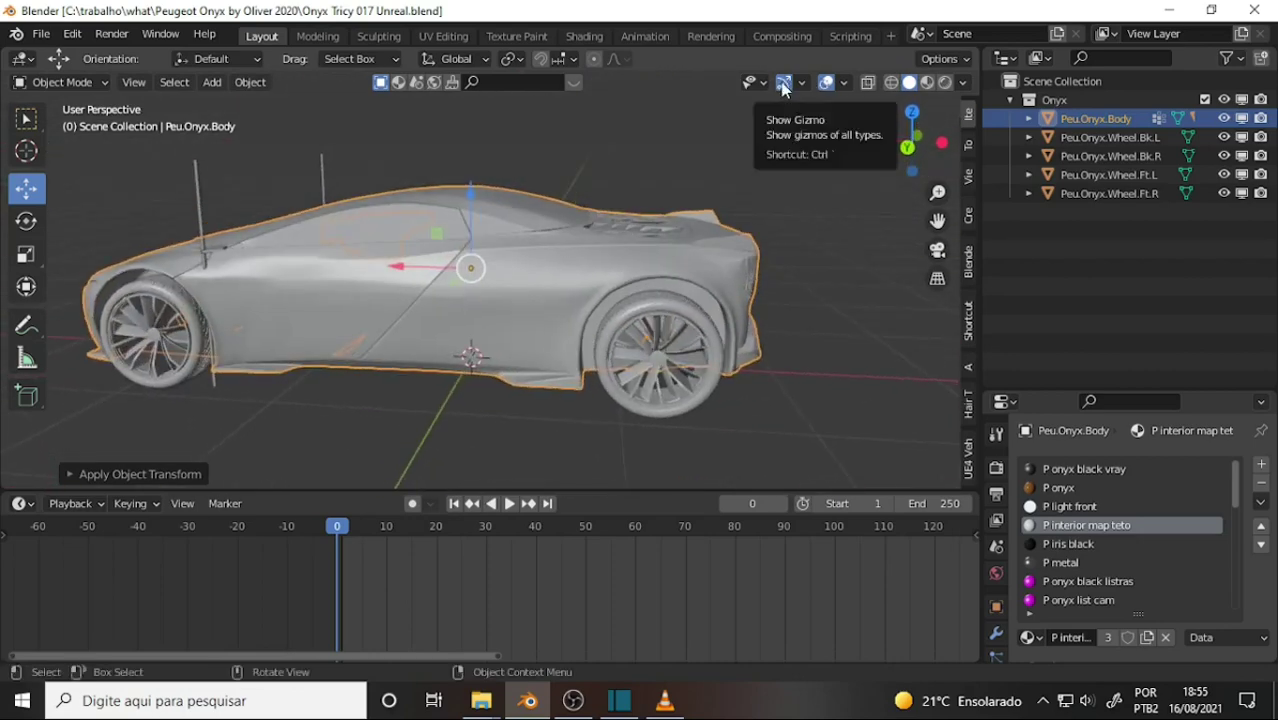
key(KP_1)
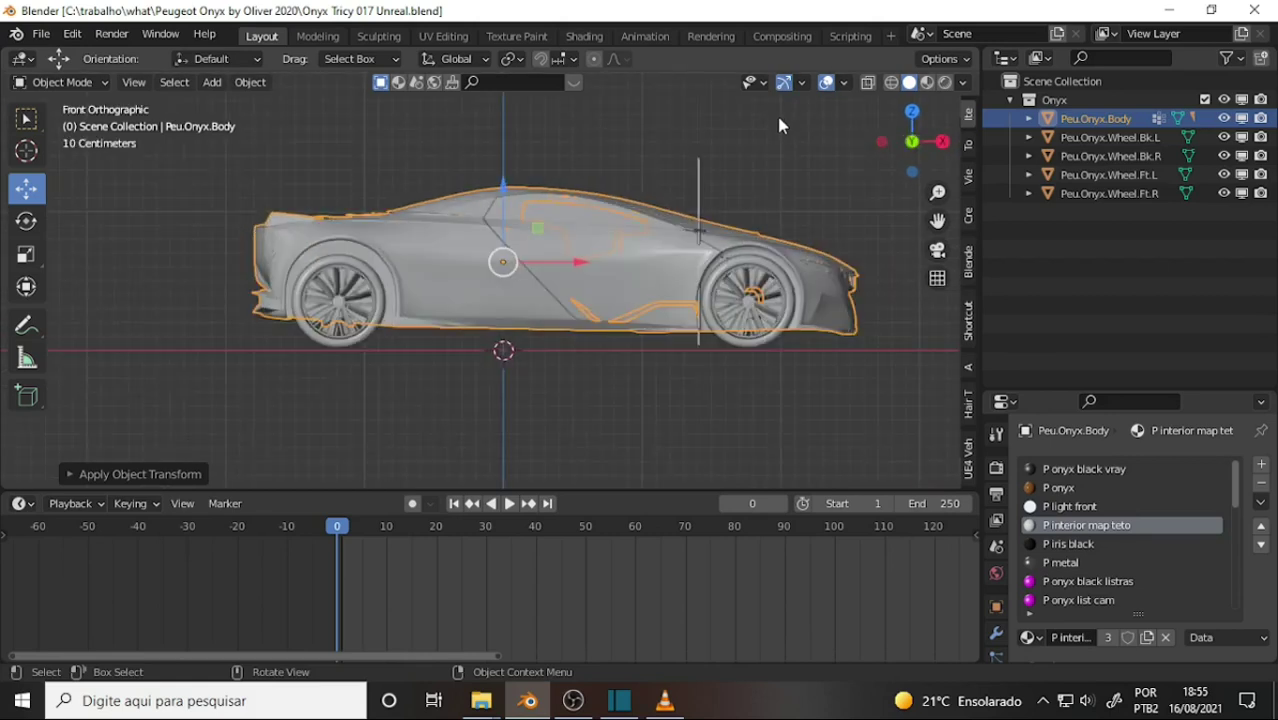
click(812, 148)
scroll(812, 158, up, 1)
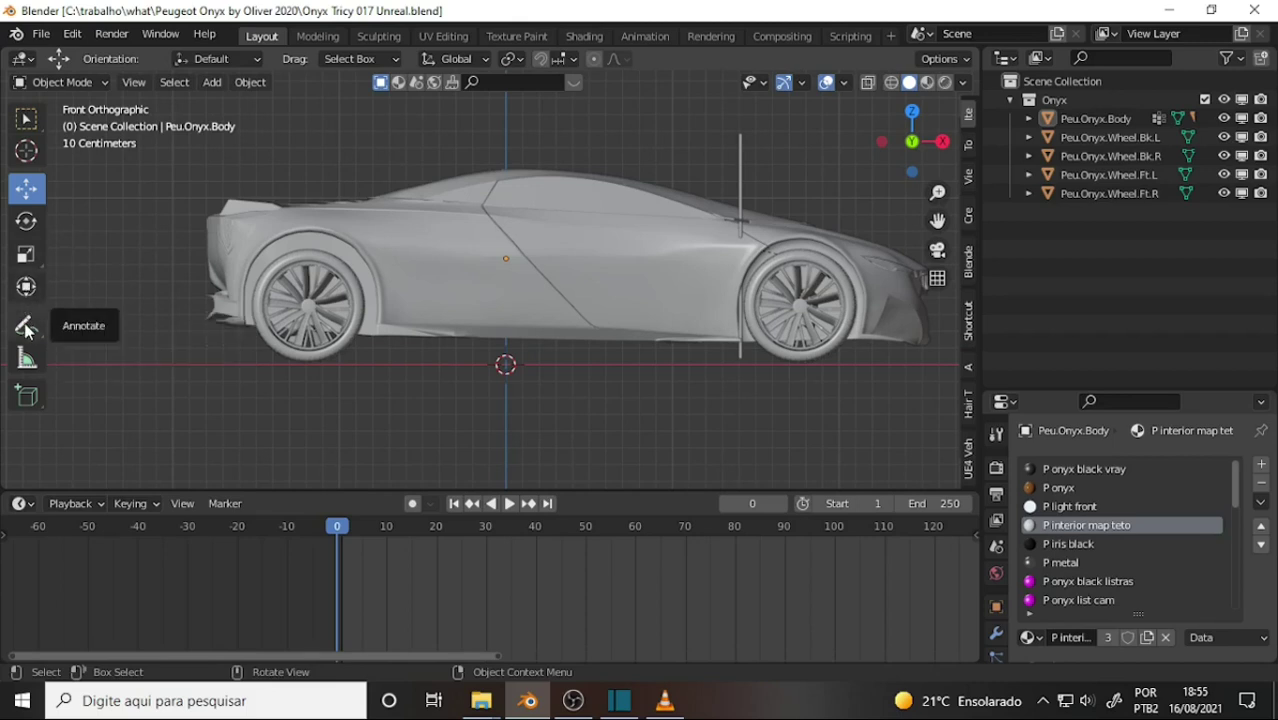
Measure the car from roof to ground with the Measure tool, reading 1.15721 m
click(26, 358)
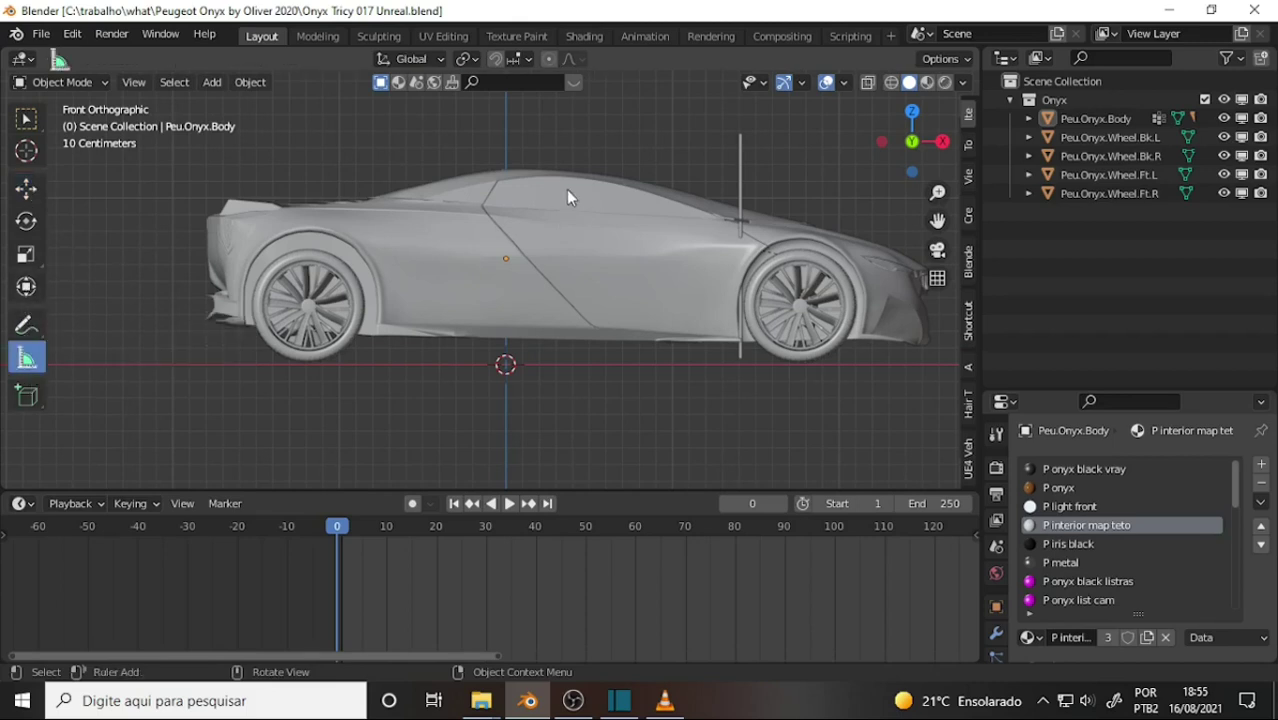
drag(557, 171, 556, 361)
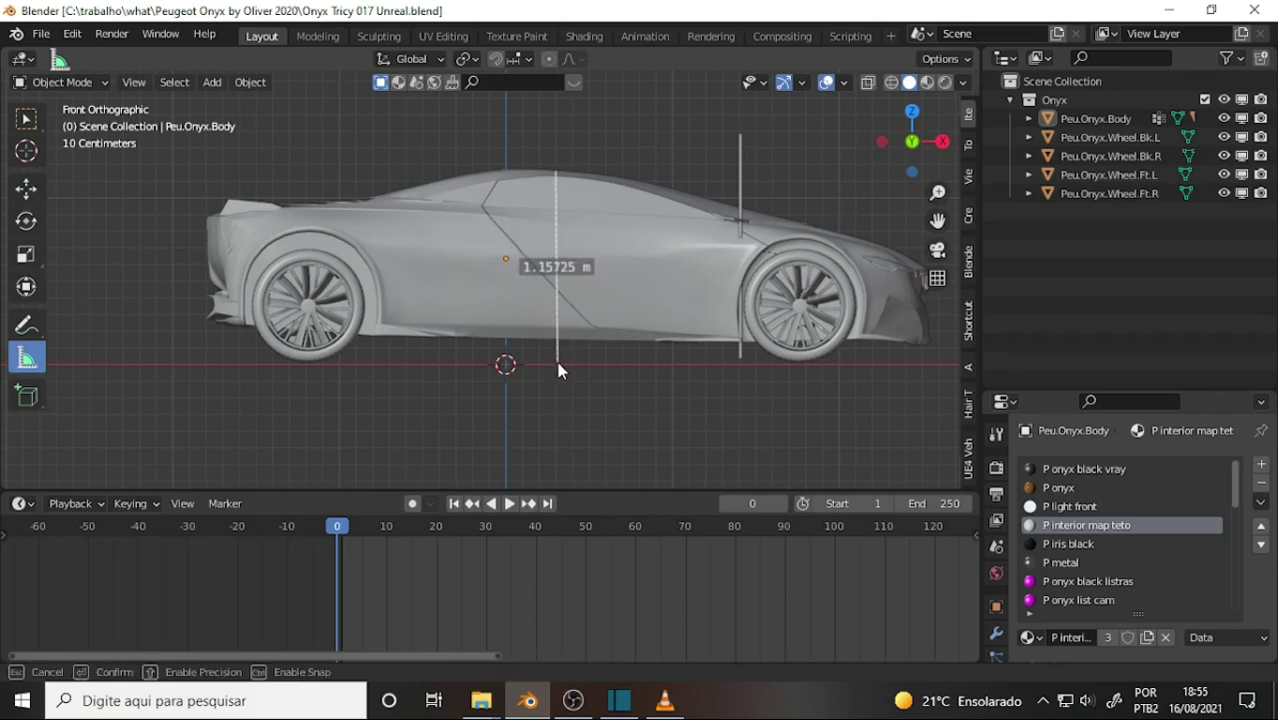
mouse_move(557, 366)
mouse_down()
mouse_move(561, 352)
mouse_move(557, 363)
mouse_up()
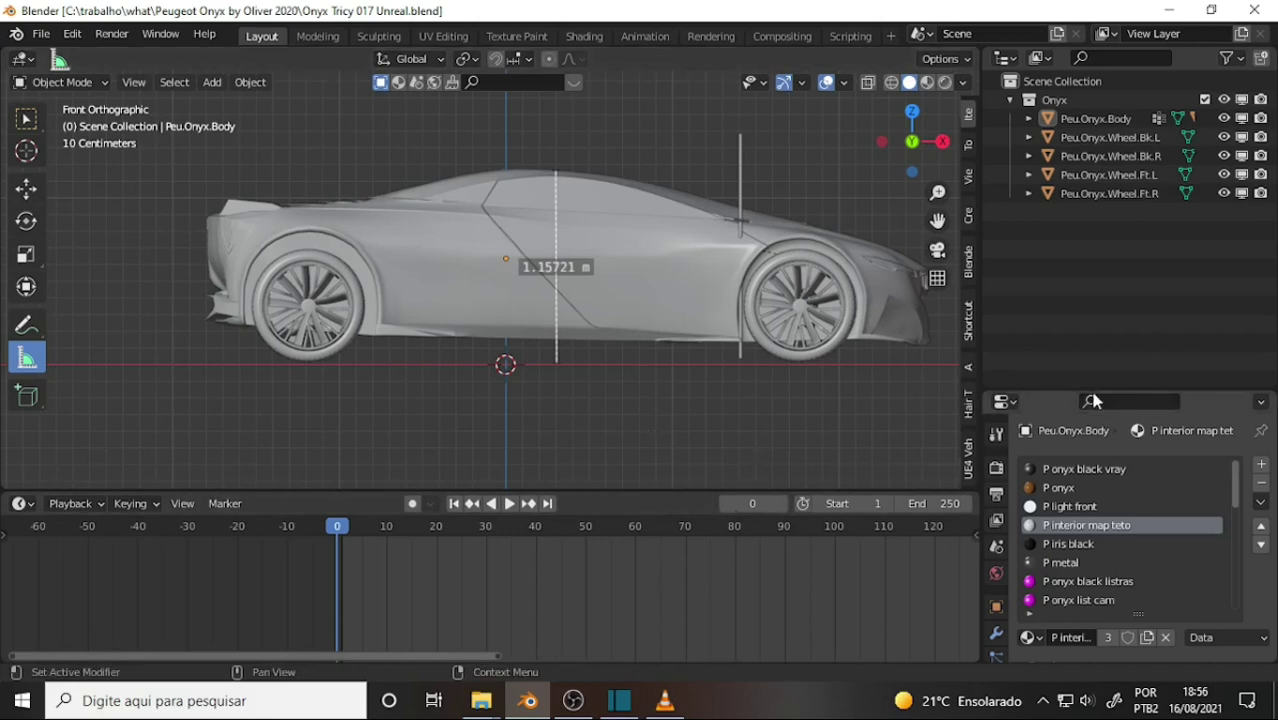
Enlarge the properties area, show the Cycles render settings, then bring VLC forward
drag(1073, 390, 1078, 222)
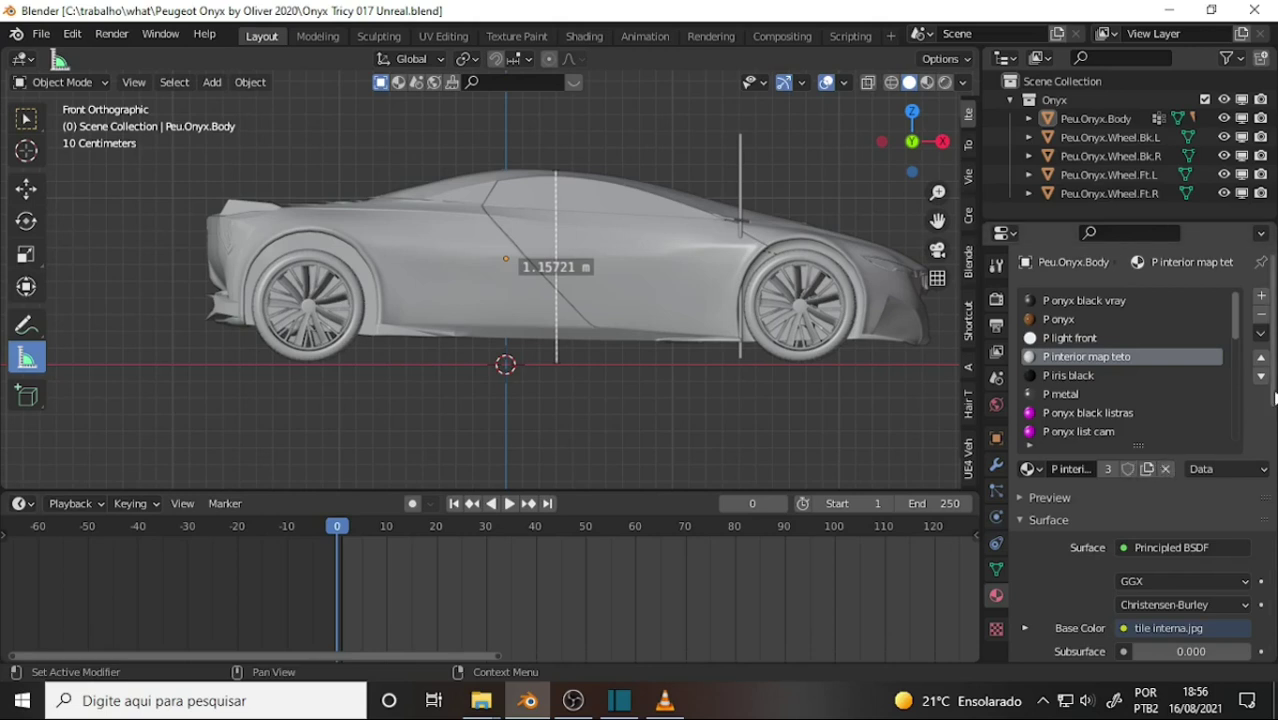
click(996, 298)
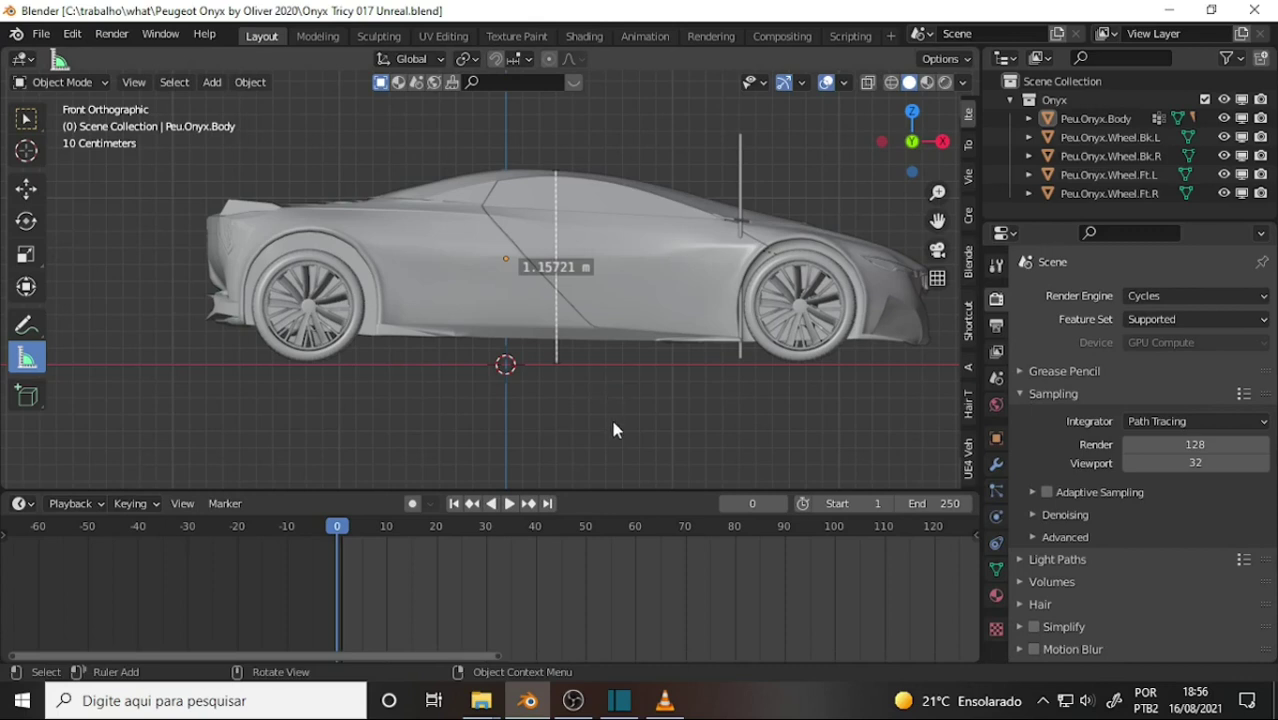
click(665, 700)
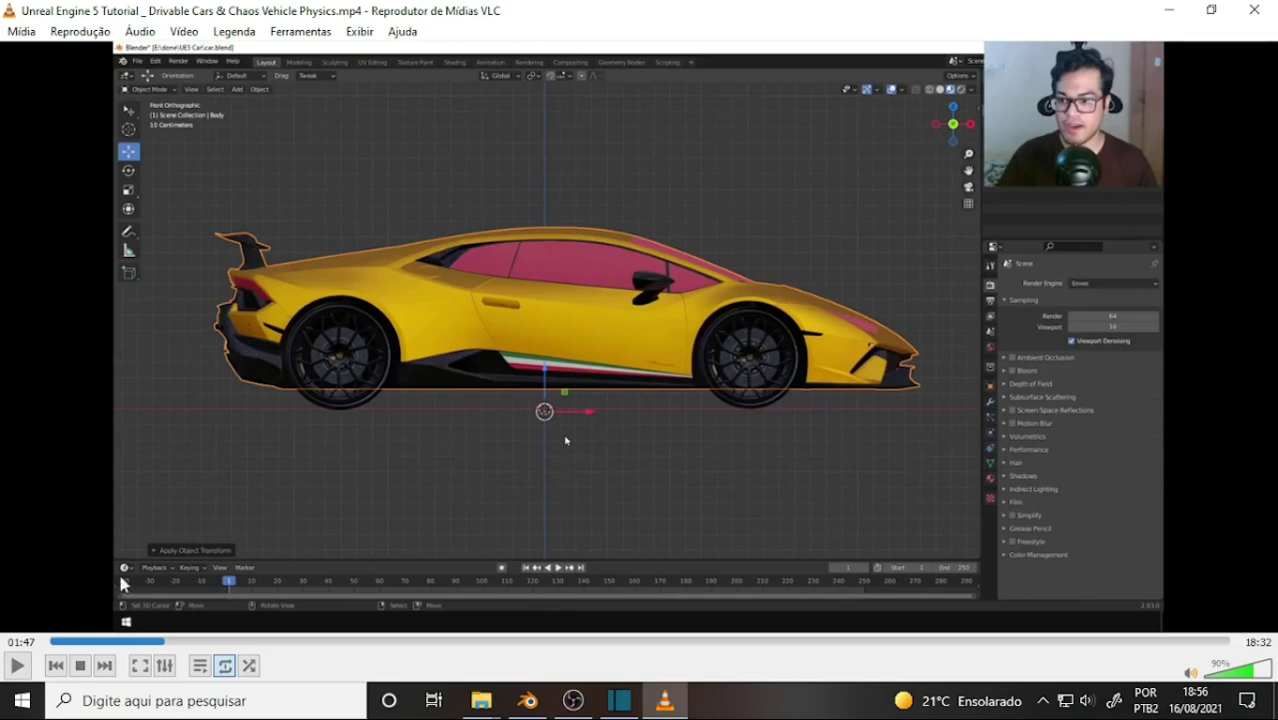
Play the tutorial to 02:02 on the unit settings, pause it, and return to Blender
click(17, 666)
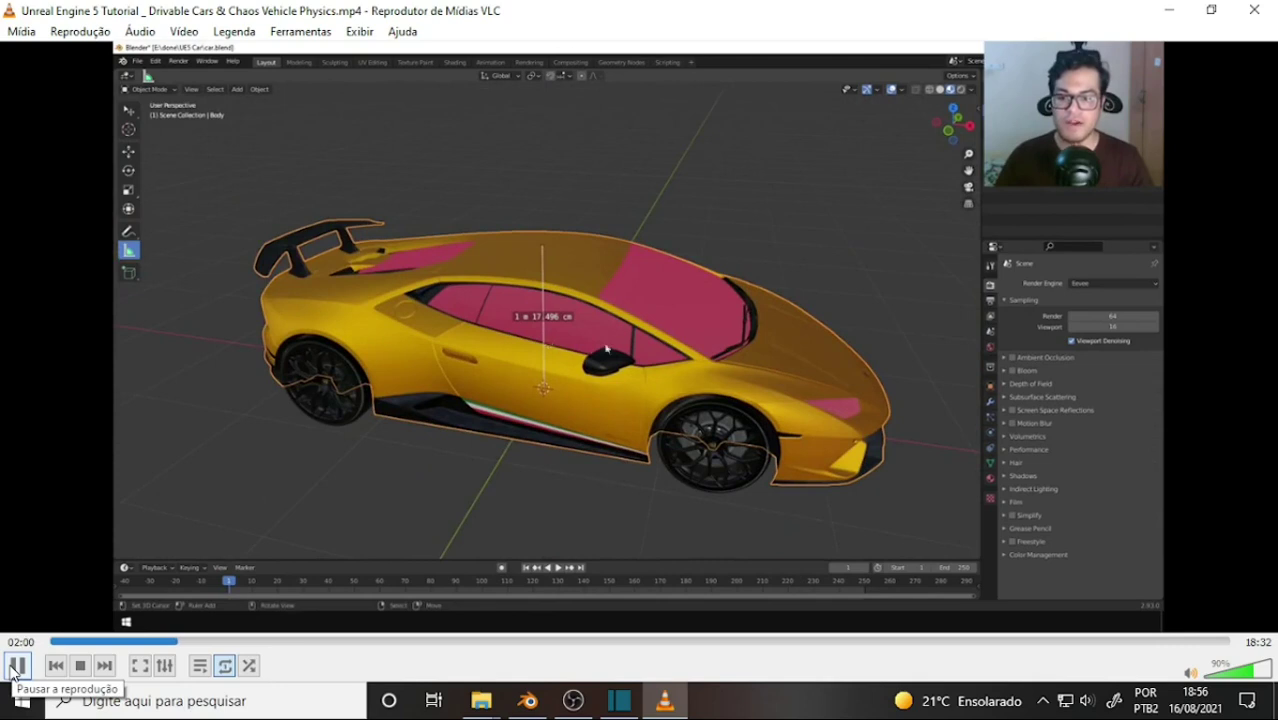
click(14, 668)
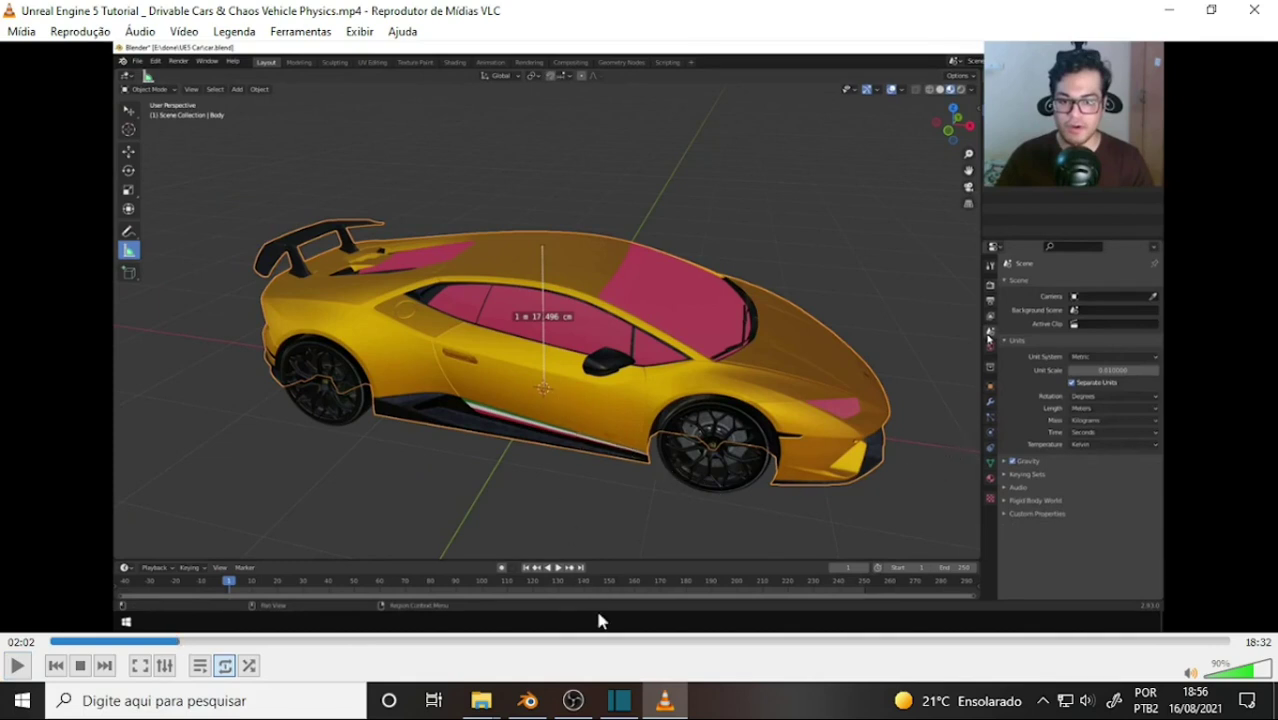
click(528, 700)
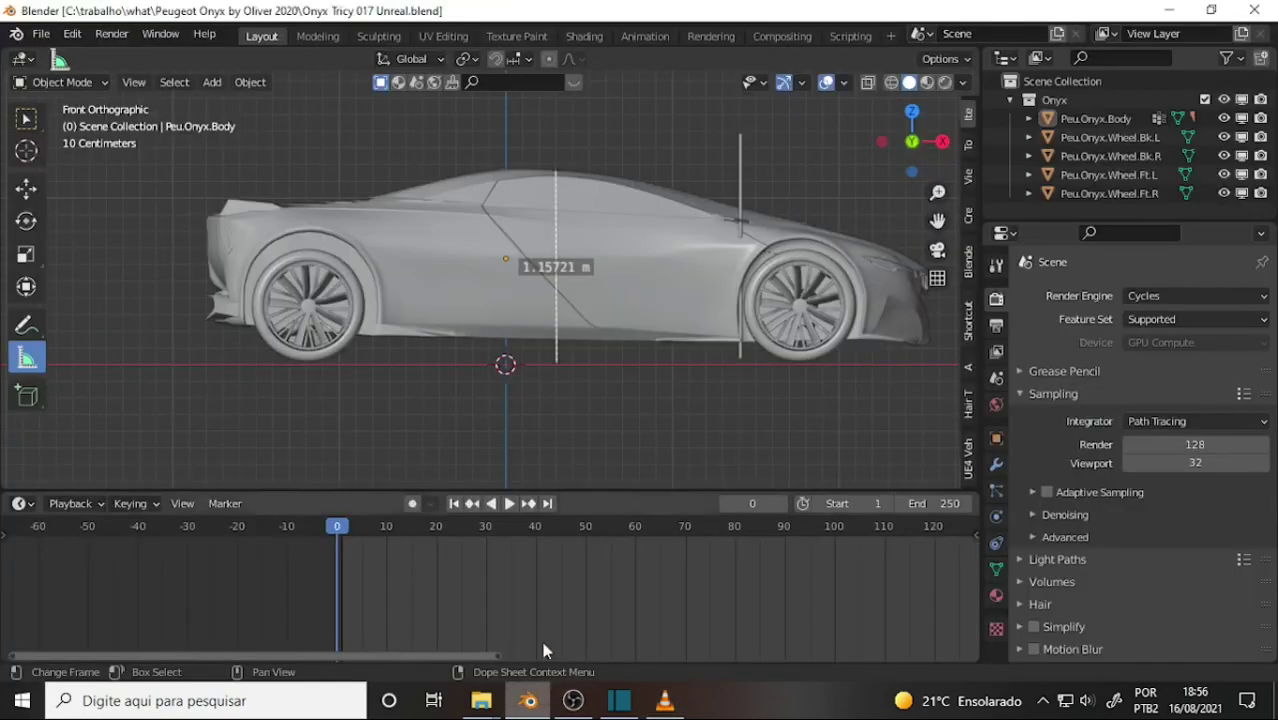
Set Peu.Onyx.Body's origin to the 3D cursor via Origin to 3D Cursor, then deselect all
click(646, 256)
click(468, 304)
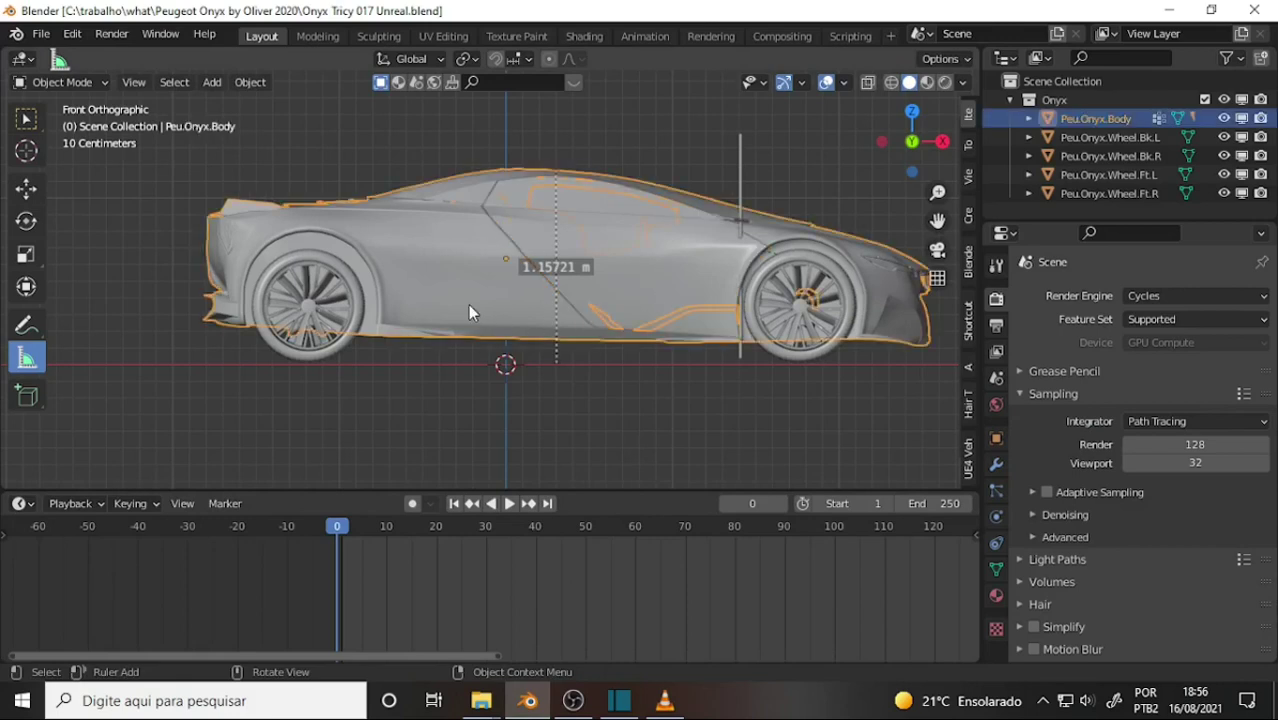
click(250, 83)
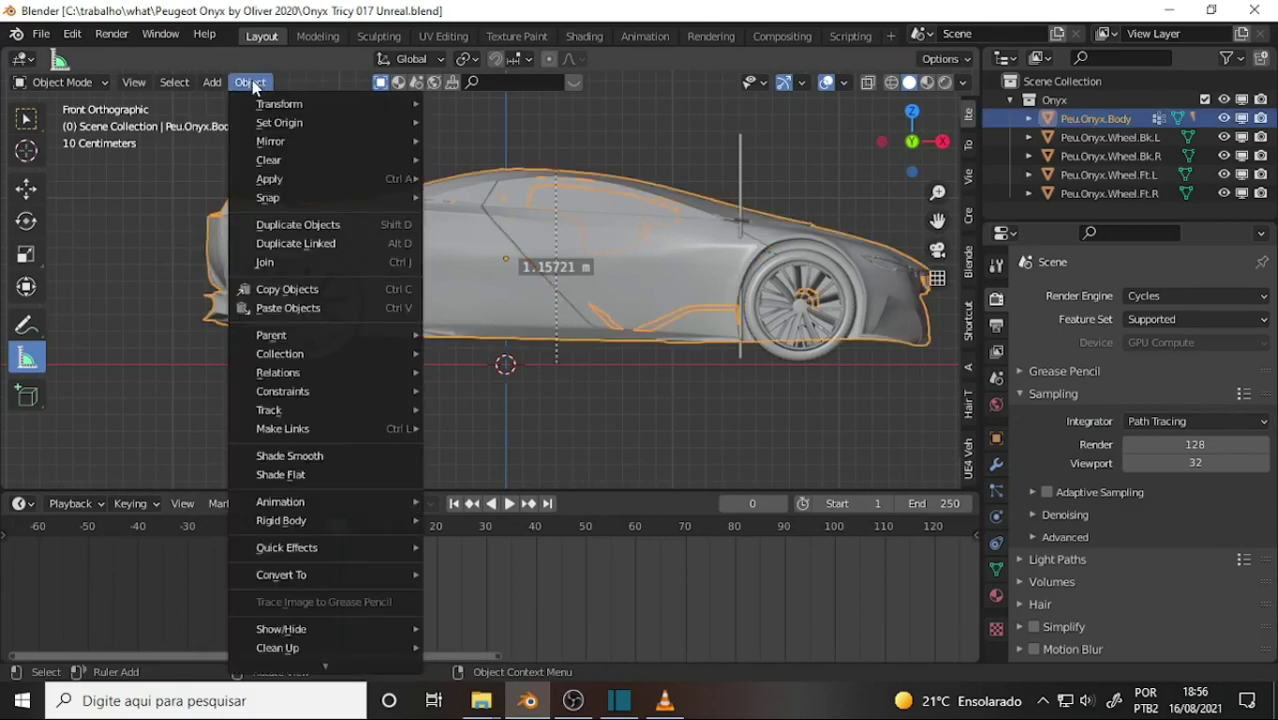
mouse_move(280, 122)
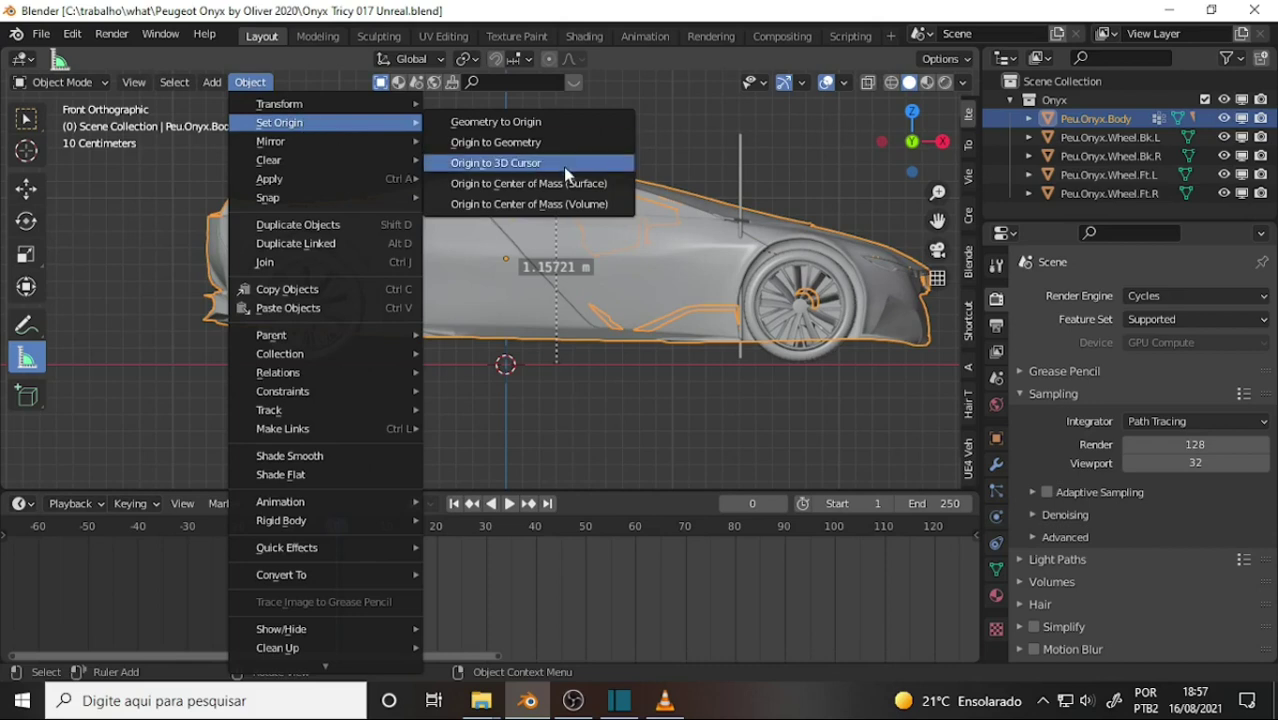
click(565, 170)
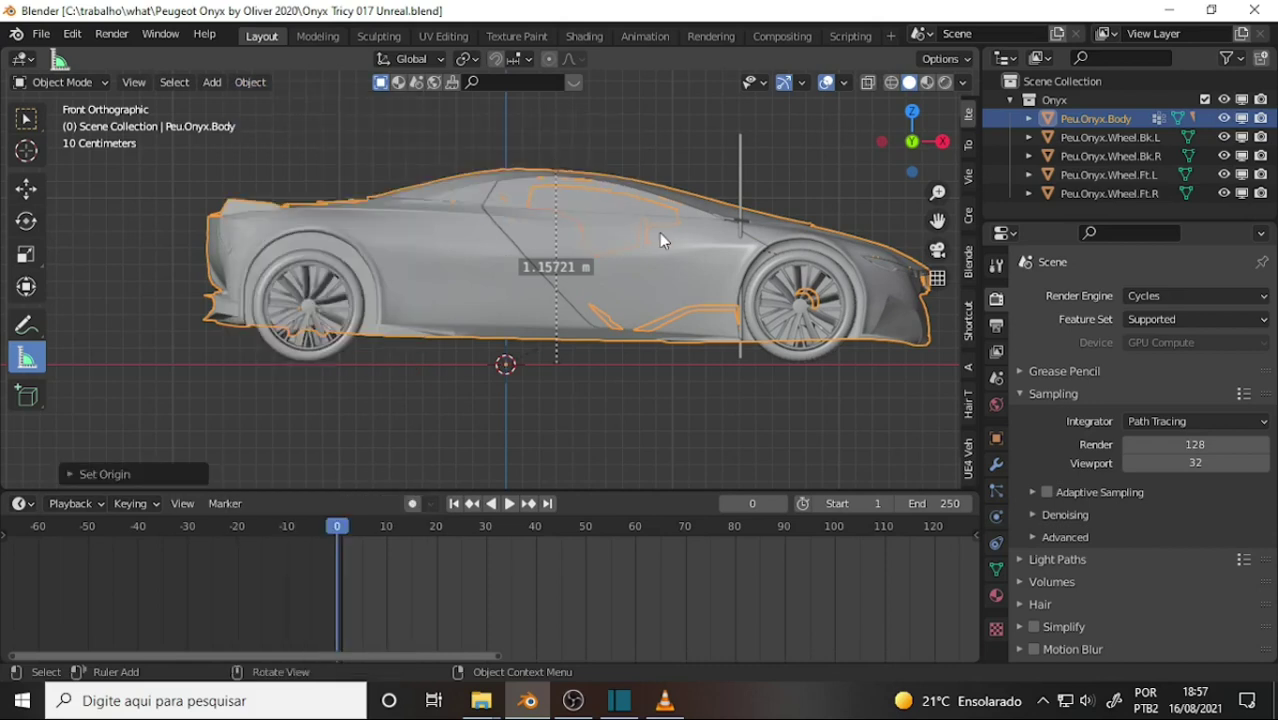
key(alt+a)
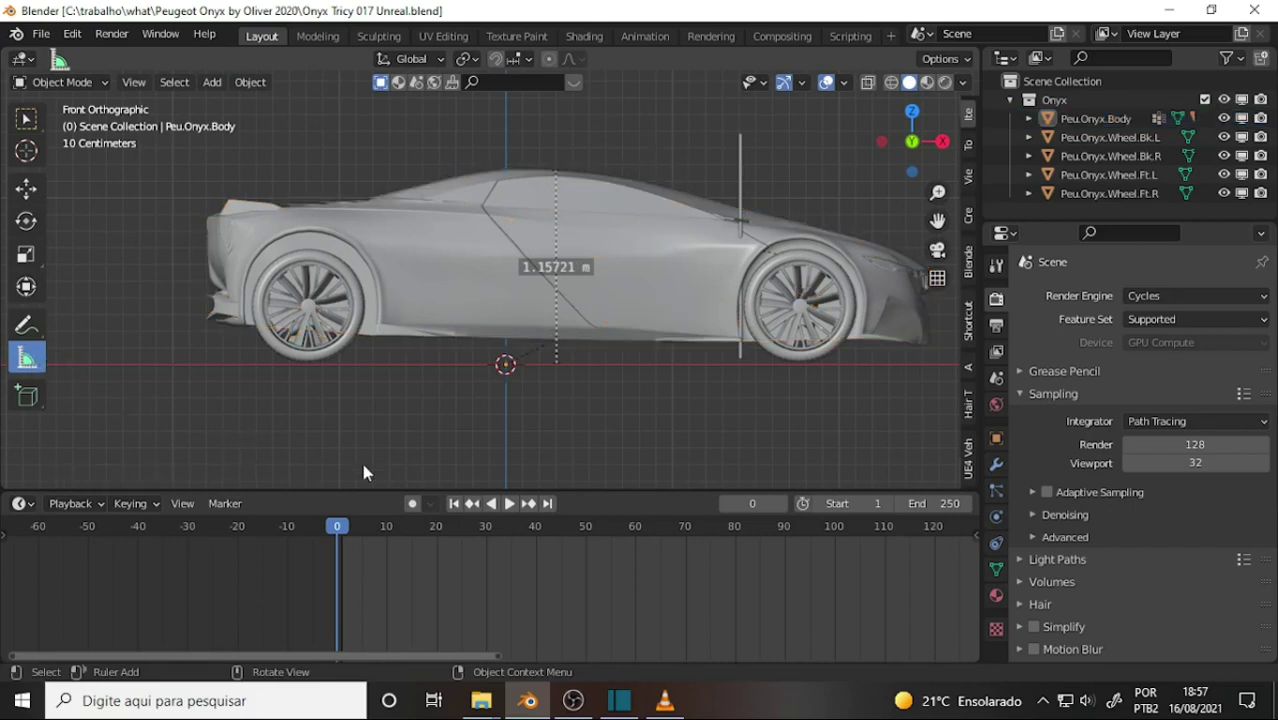
Open the View Layer properties and scroll through its render passes
click(996, 352)
scroll(1163, 355, down, 3)
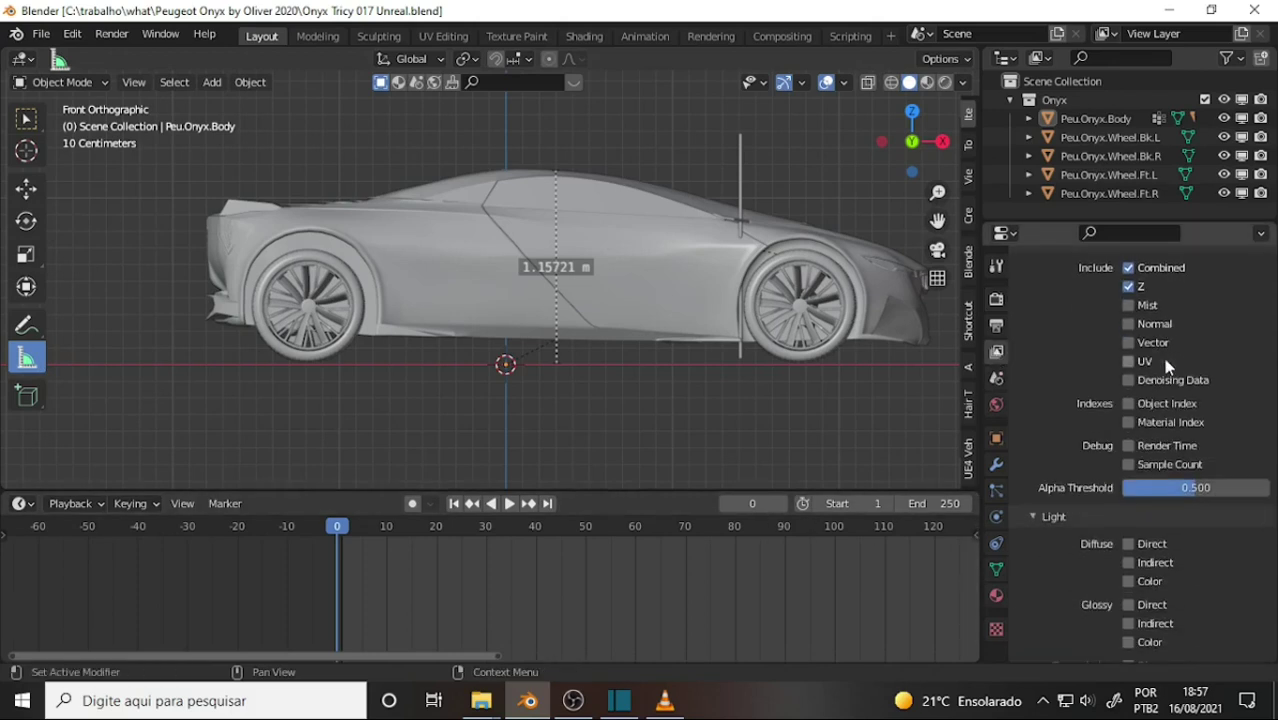
scroll(1167, 366, up, 4)
scroll(1167, 366, down, 5)
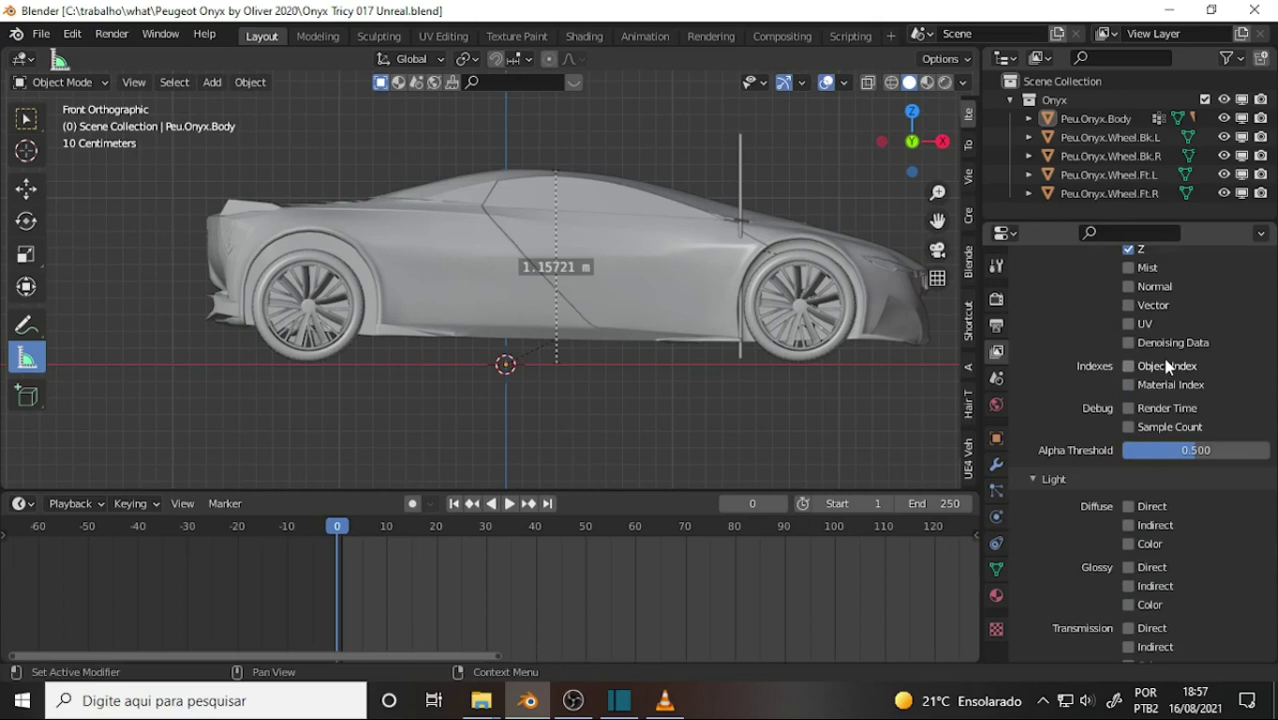
scroll(1167, 366, up, 2)
scroll(1166, 366, up, 3)
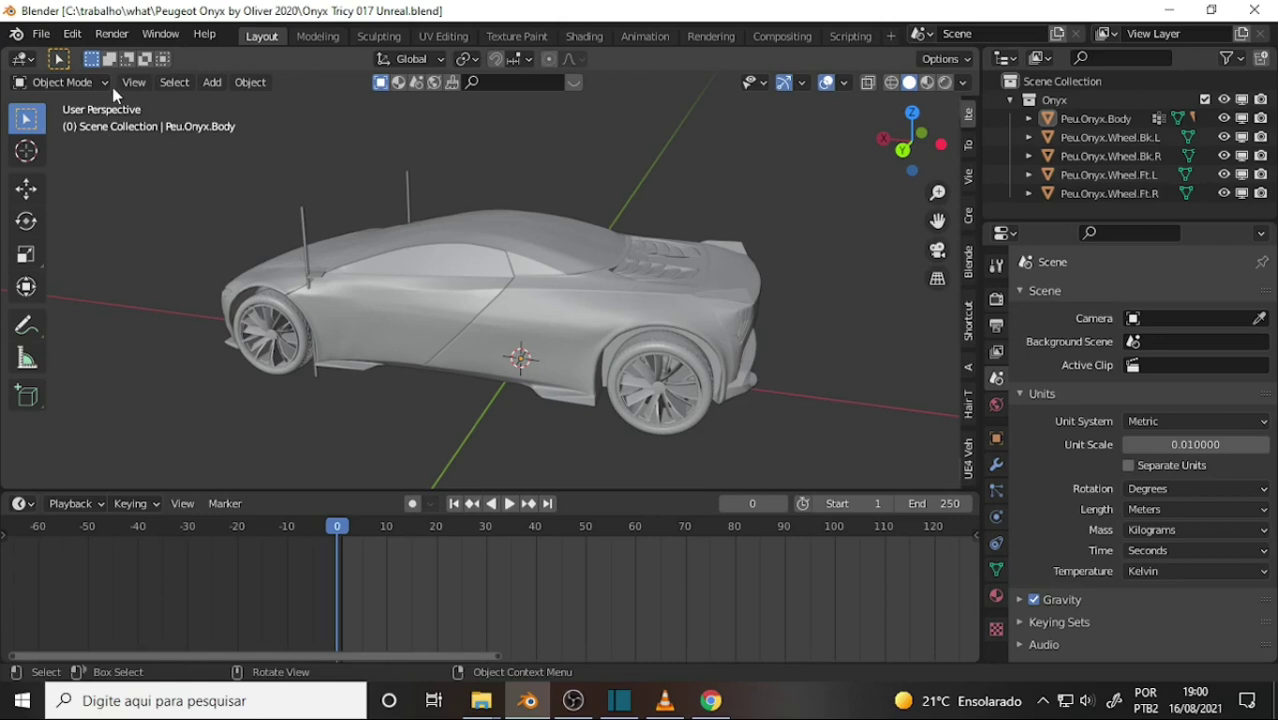
Open Blender Preferences and start installing an add-on from a file
click(72, 35)
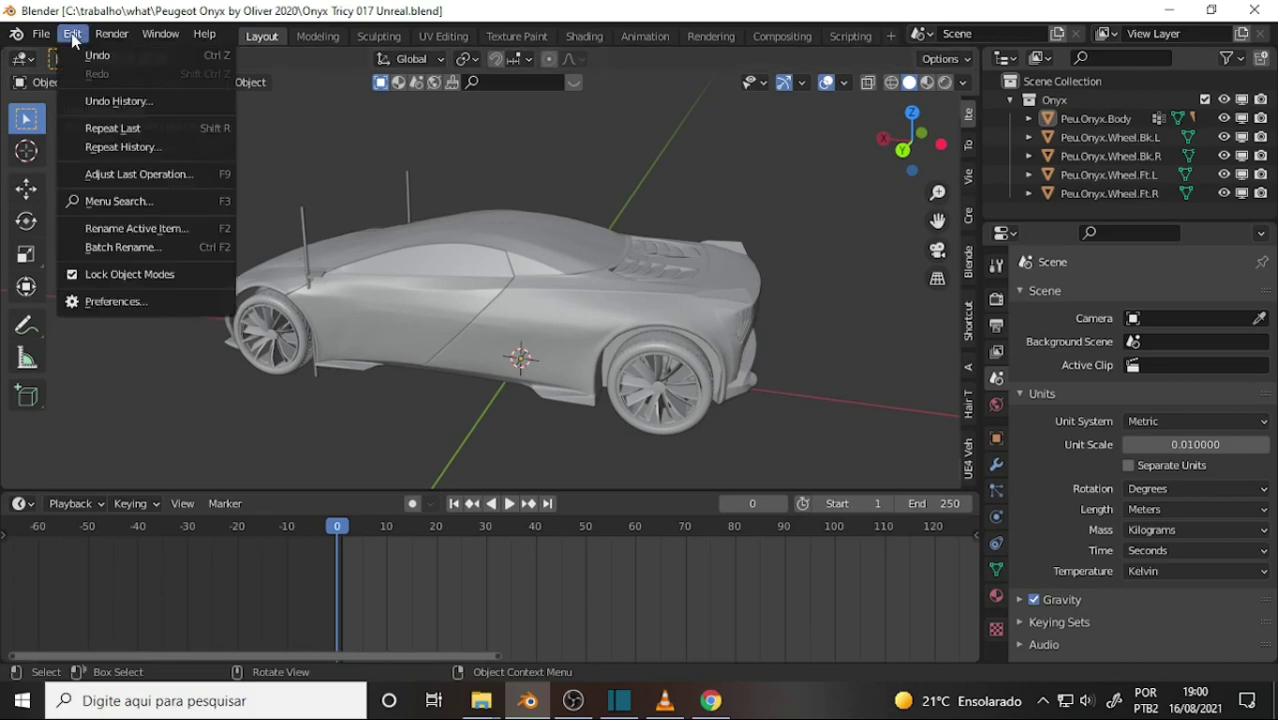
click(126, 301)
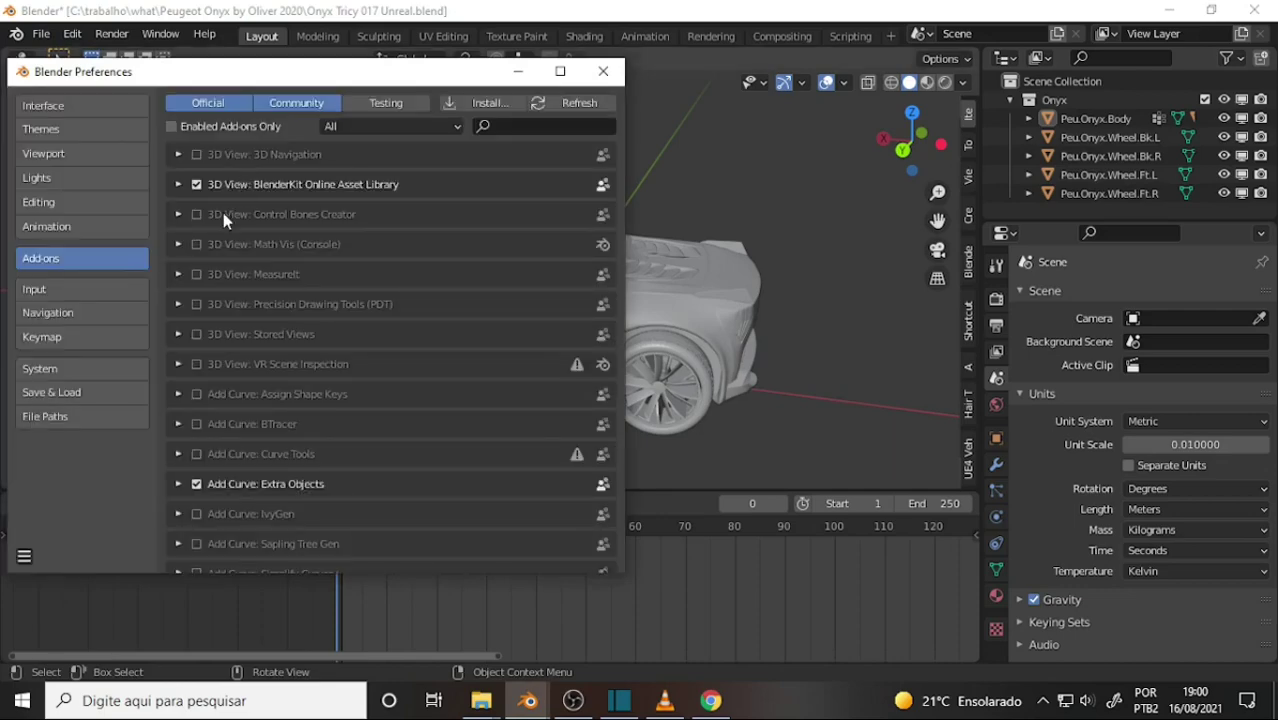
click(489, 102)
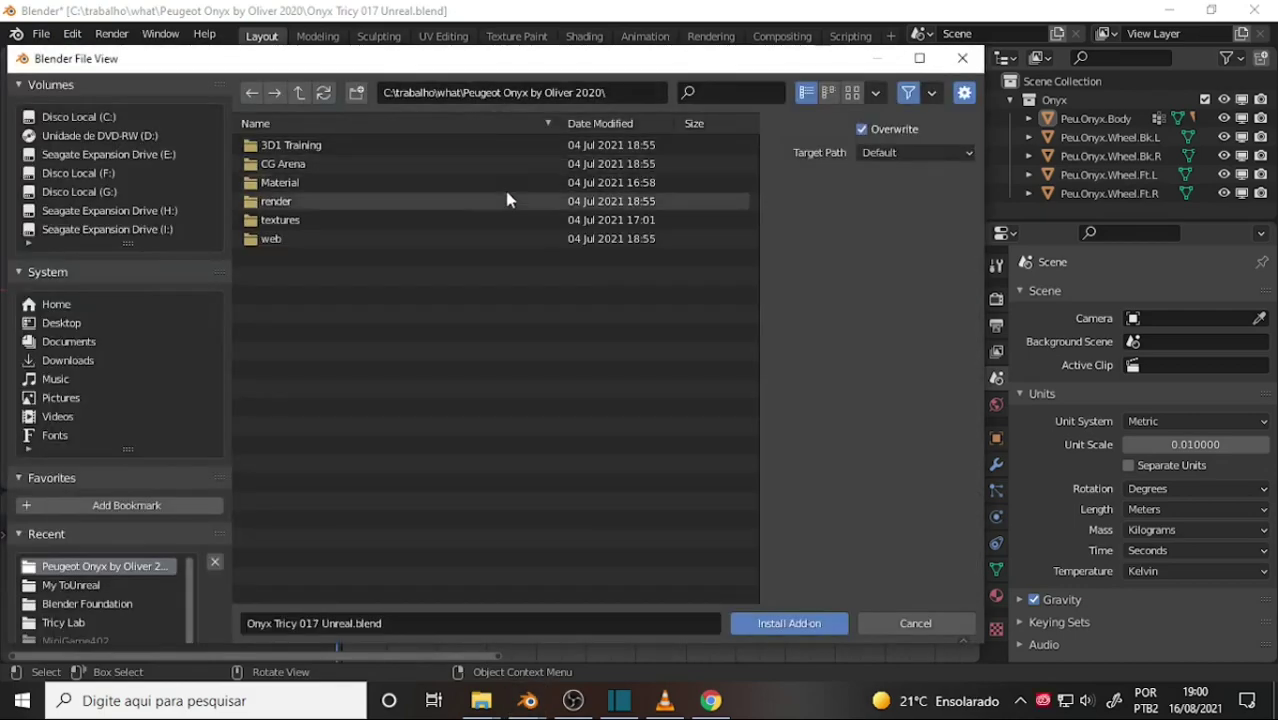
Browse from drive C into Program Files > Blender Foundation to find the rigging zip, then cancel
click(299, 93)
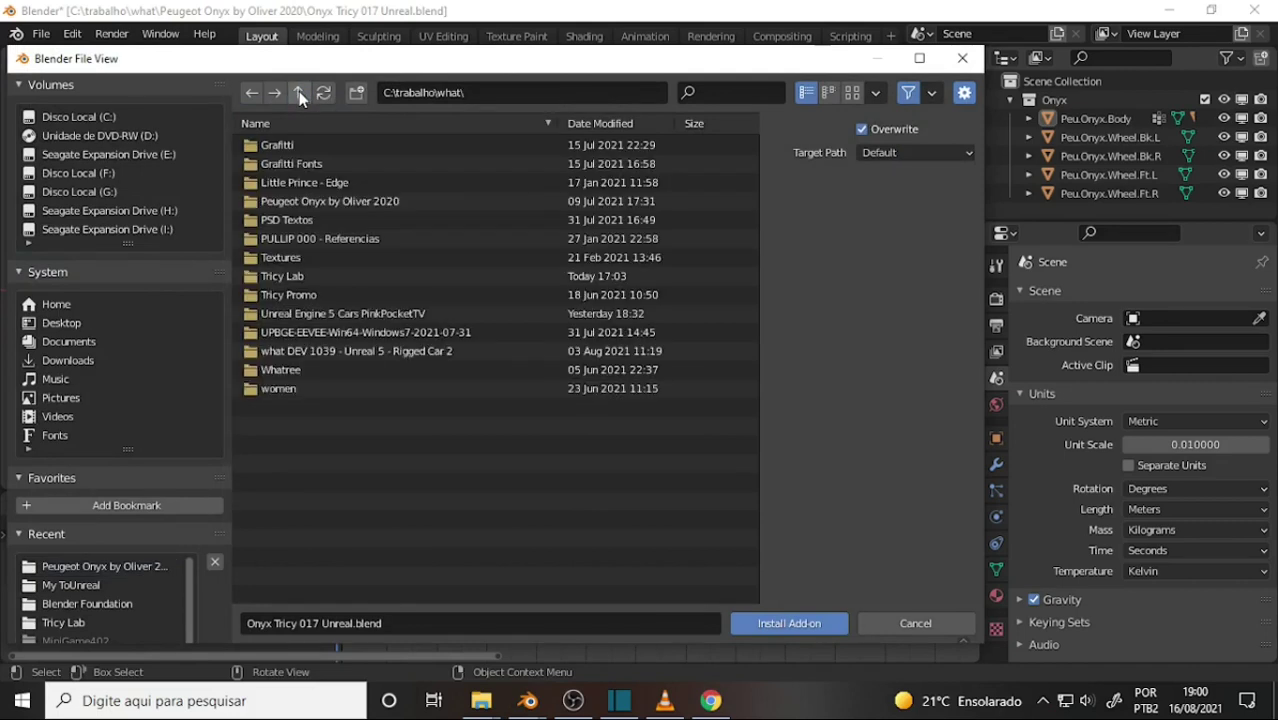
click(299, 91)
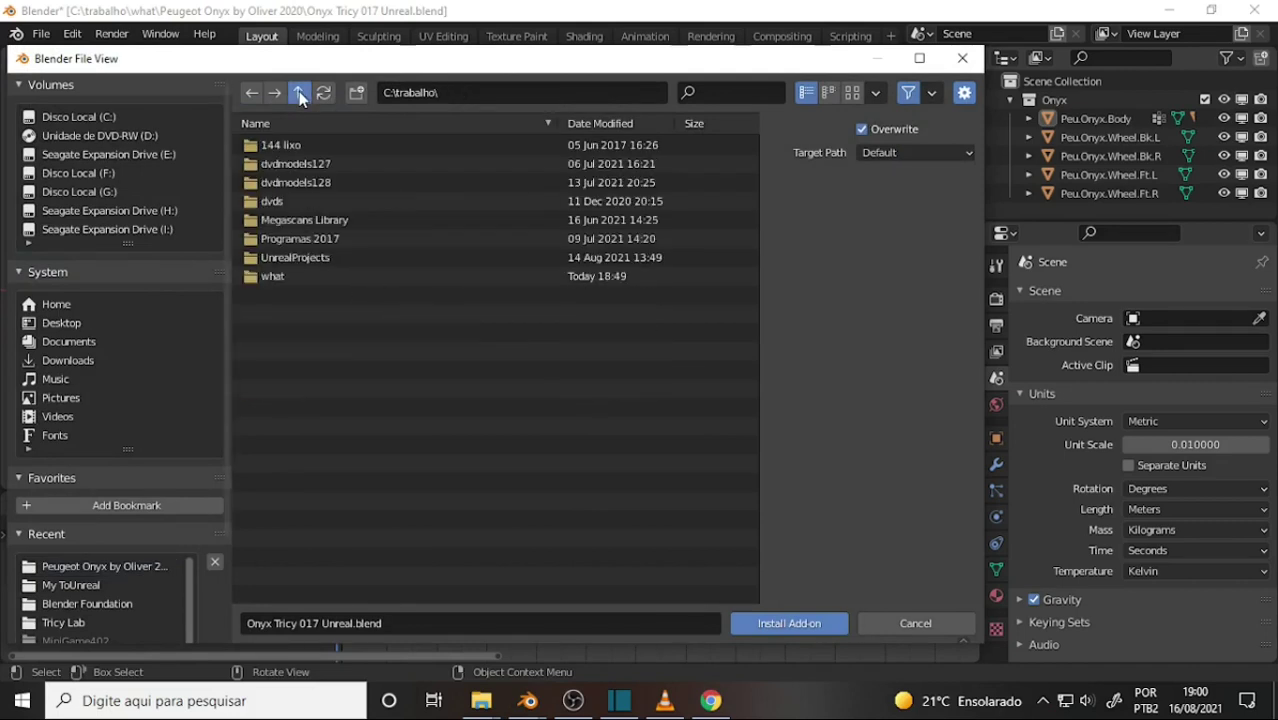
click(299, 91)
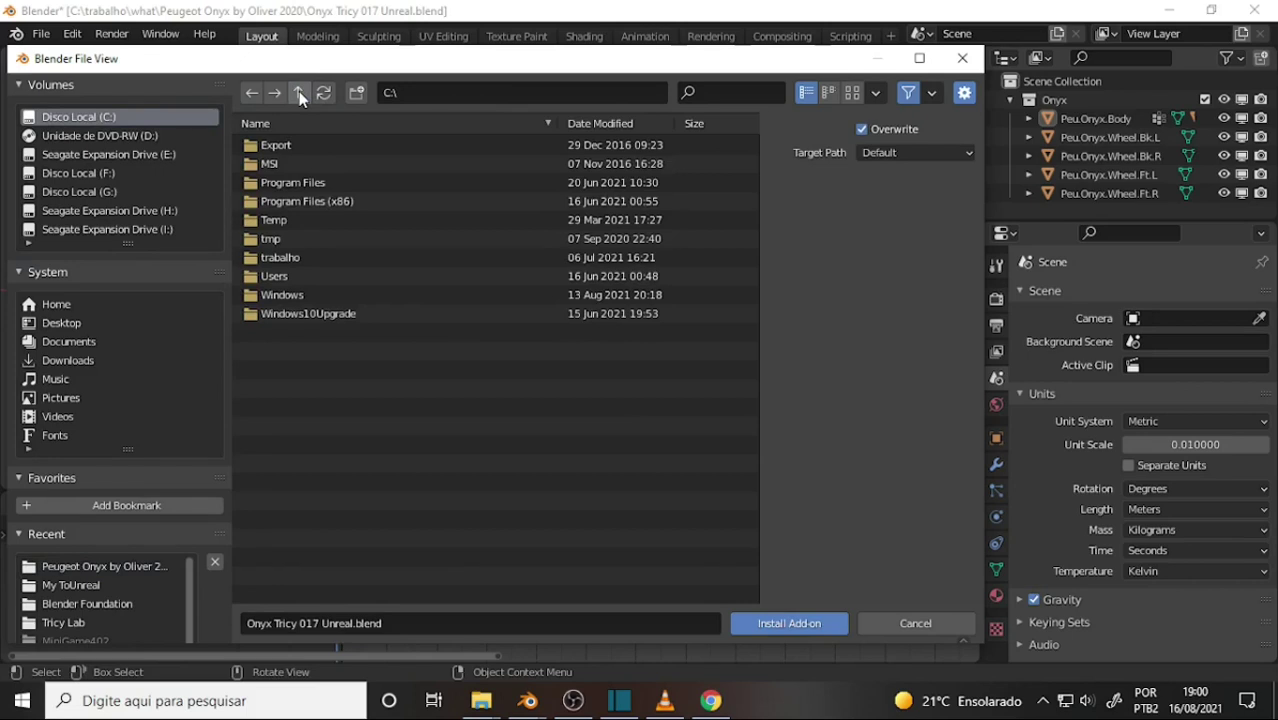
double_click(288, 186)
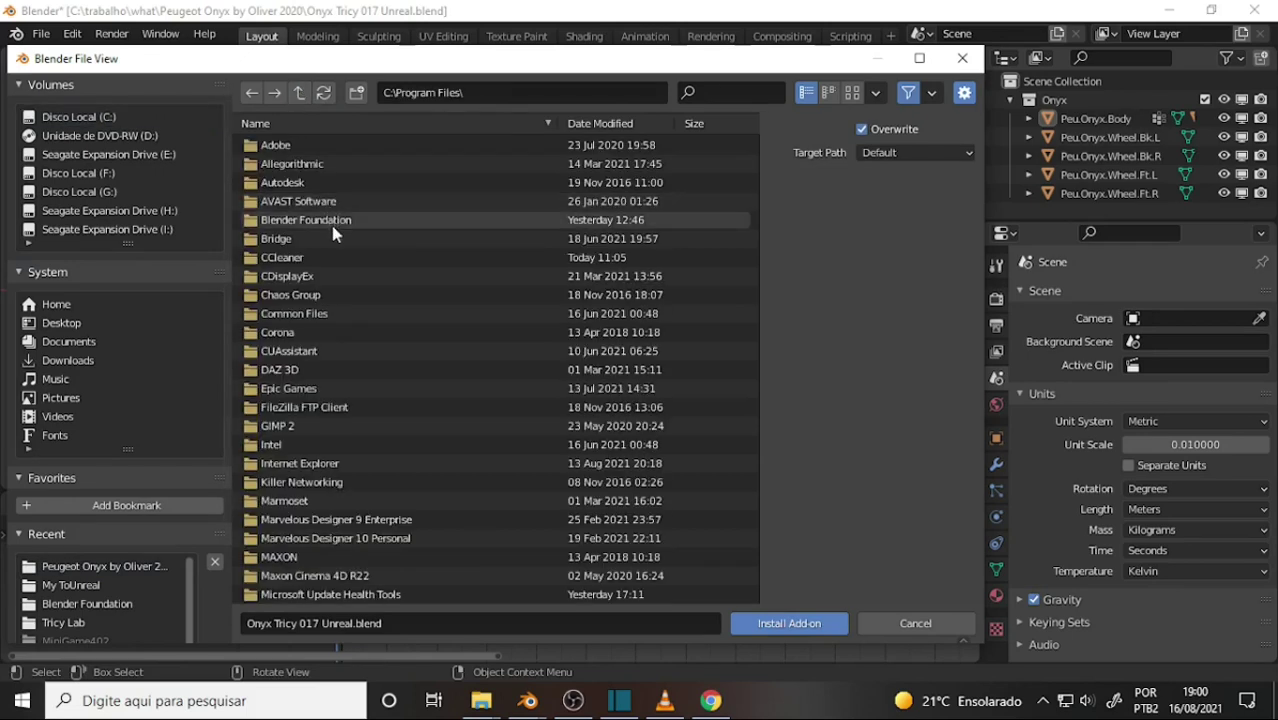
double_click(325, 222)
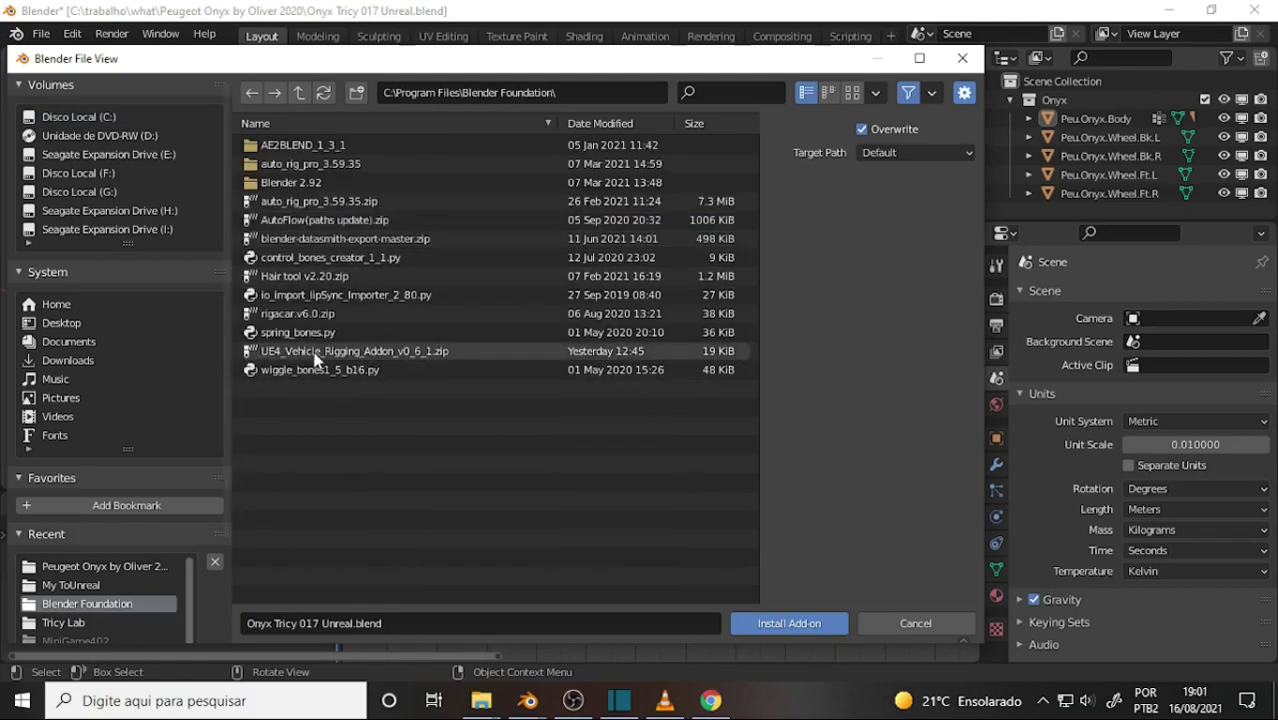
click(914, 623)
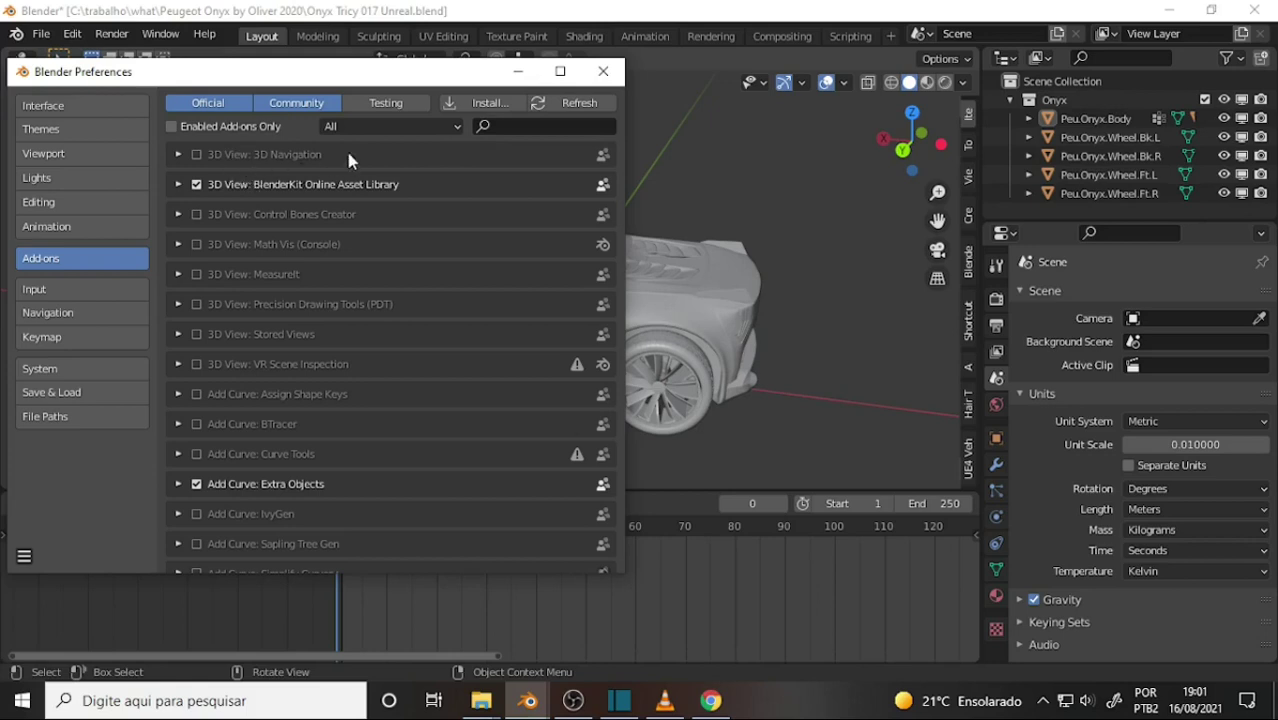
Filter add-ons by 'vehi', confirm Unreal Engine 4 Vehicle Rigger 0.6.1 is enabled, then leave Preferences
click(516, 127)
text(ve)
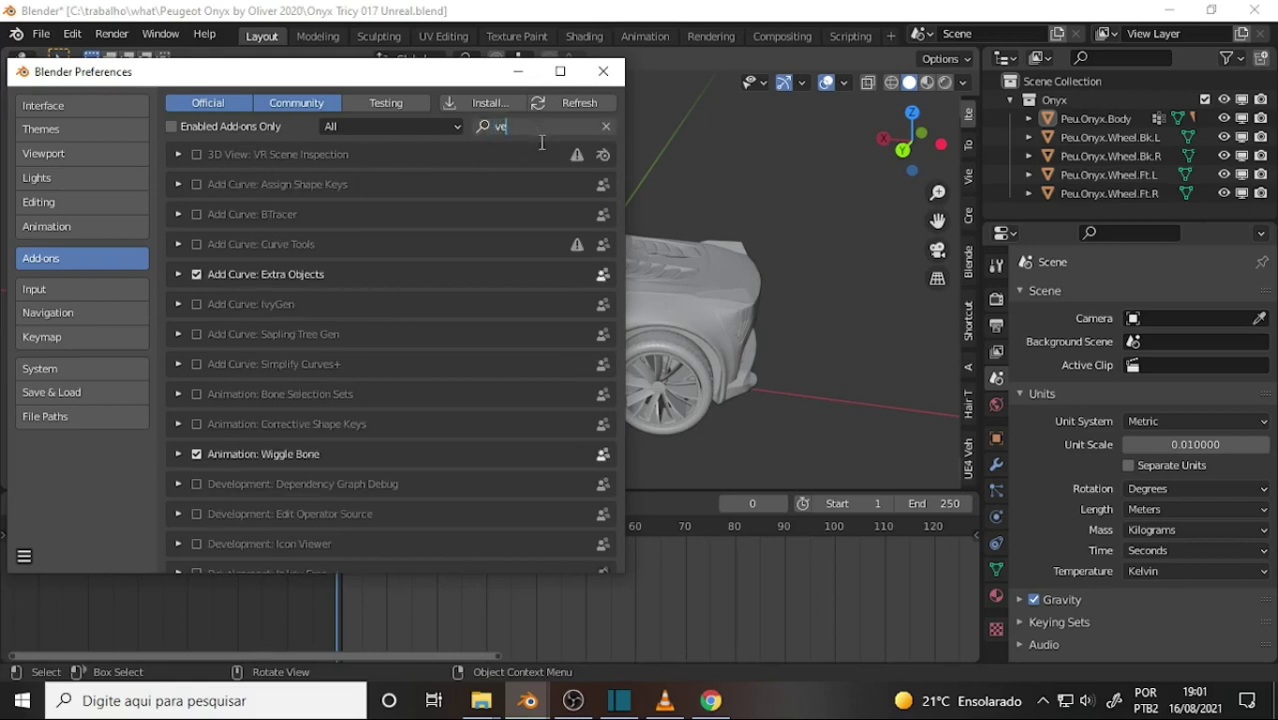
text(h)
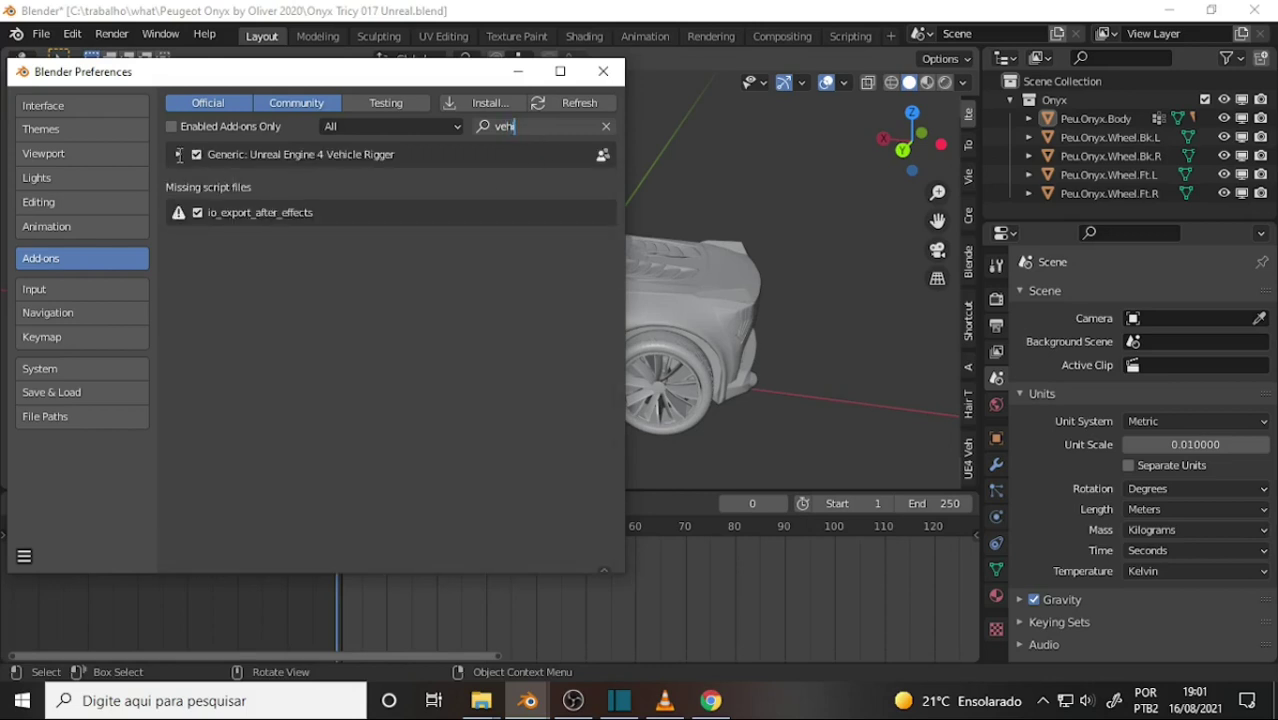
text(i)
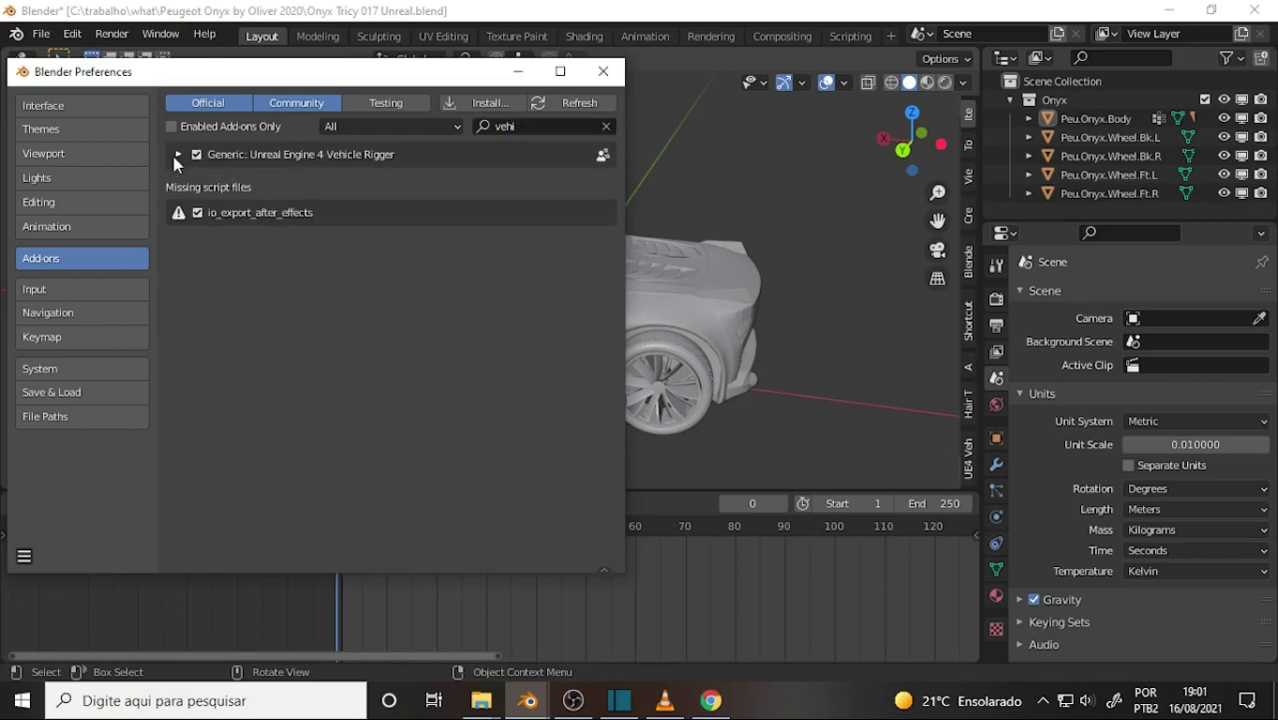
click(177, 155)
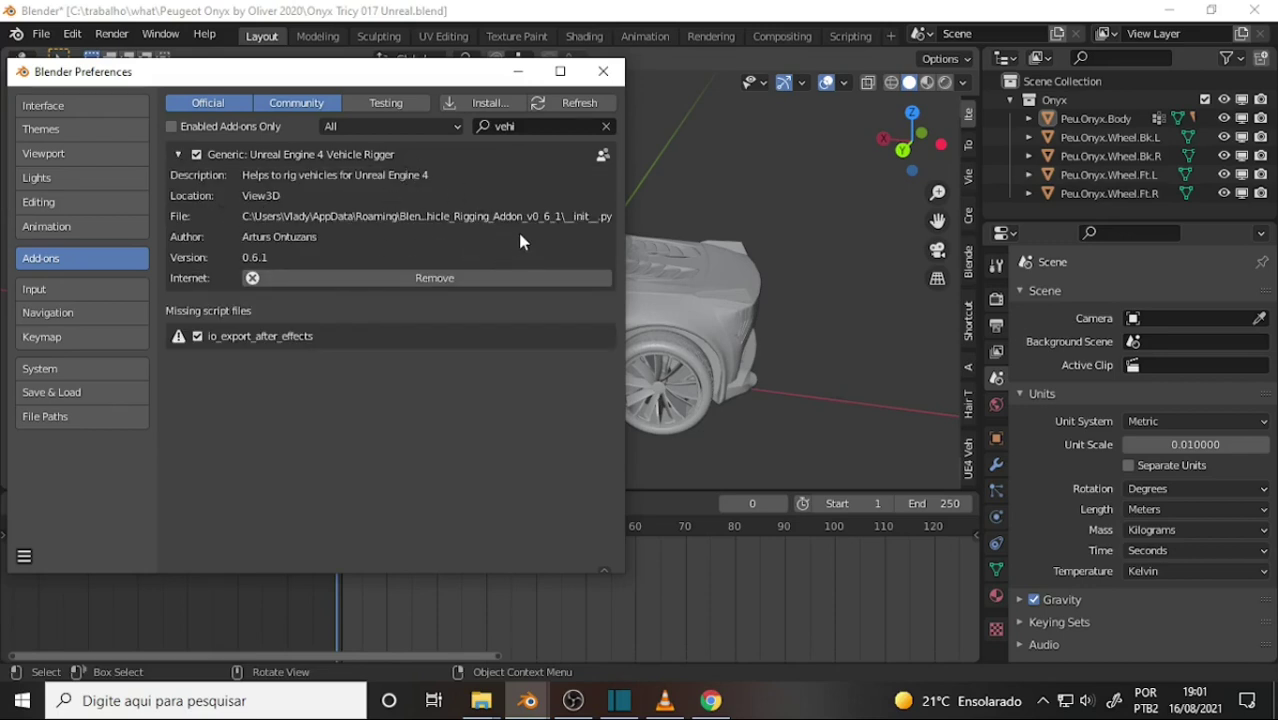
click(774, 196)
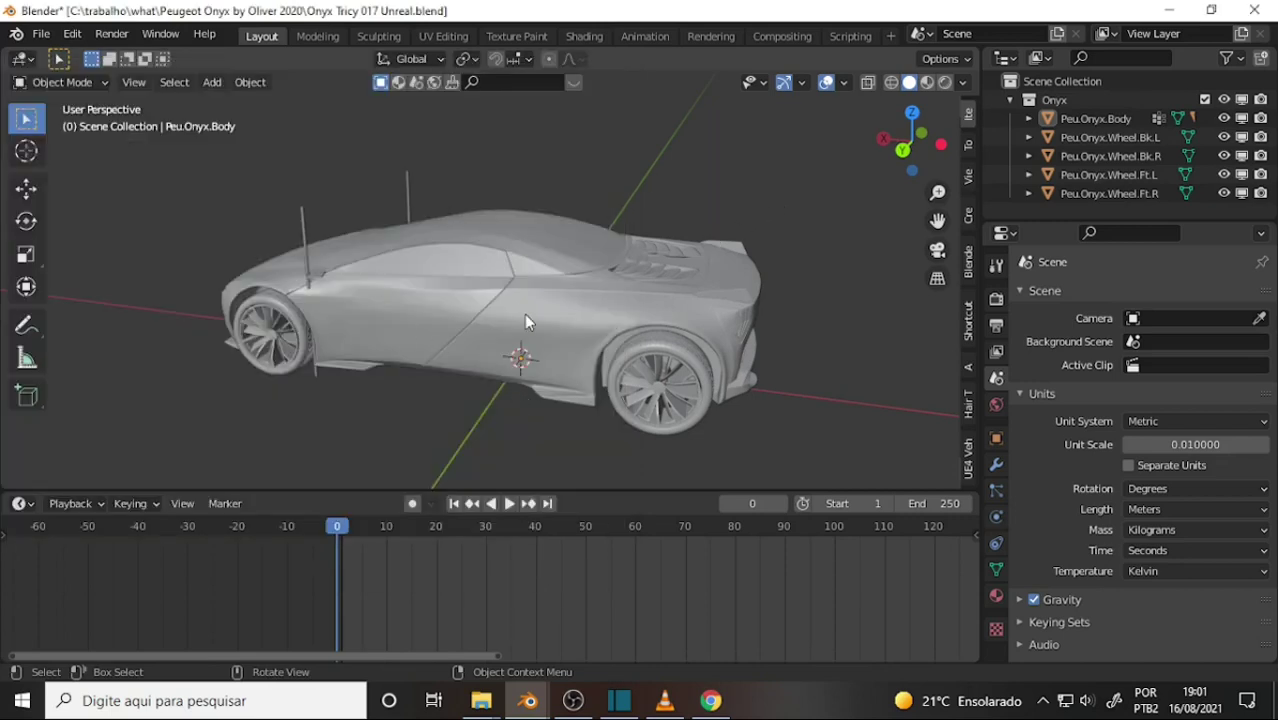
Open the Drivable Cars & Chaos Vehicle Physics tutorial in the browser and pause it
click(710, 700)
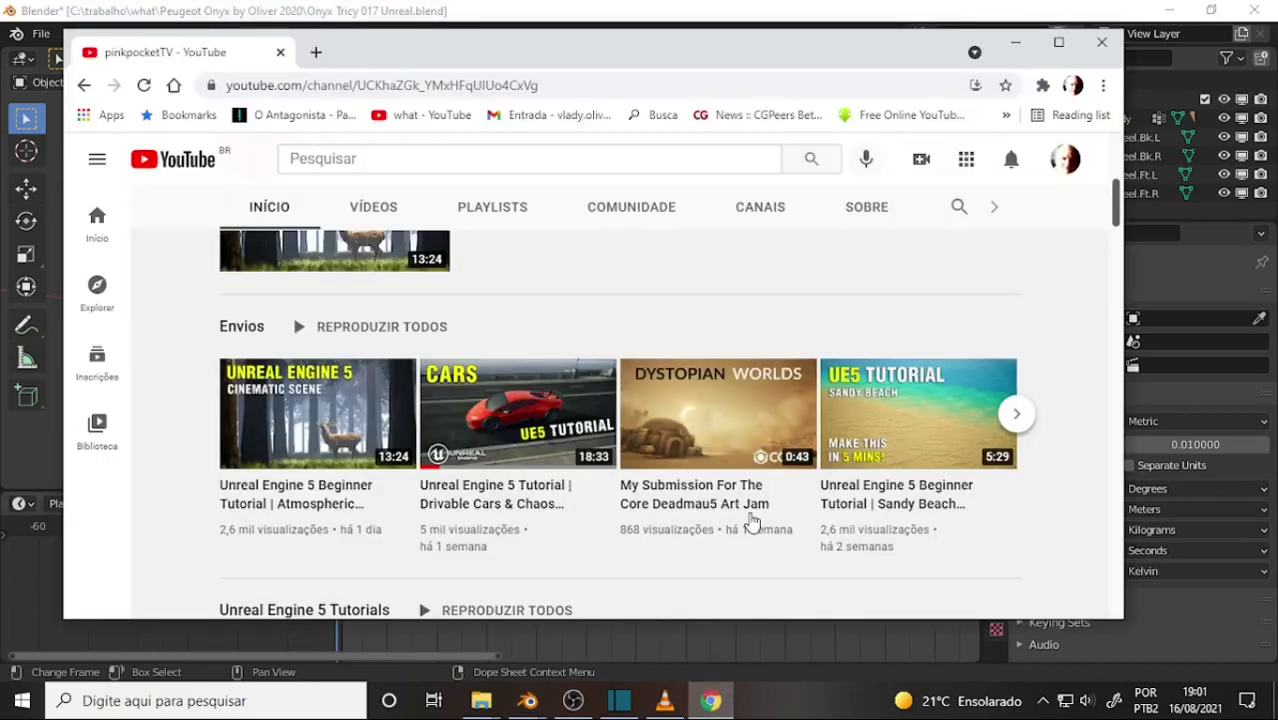
scroll(360, 220, up, 3)
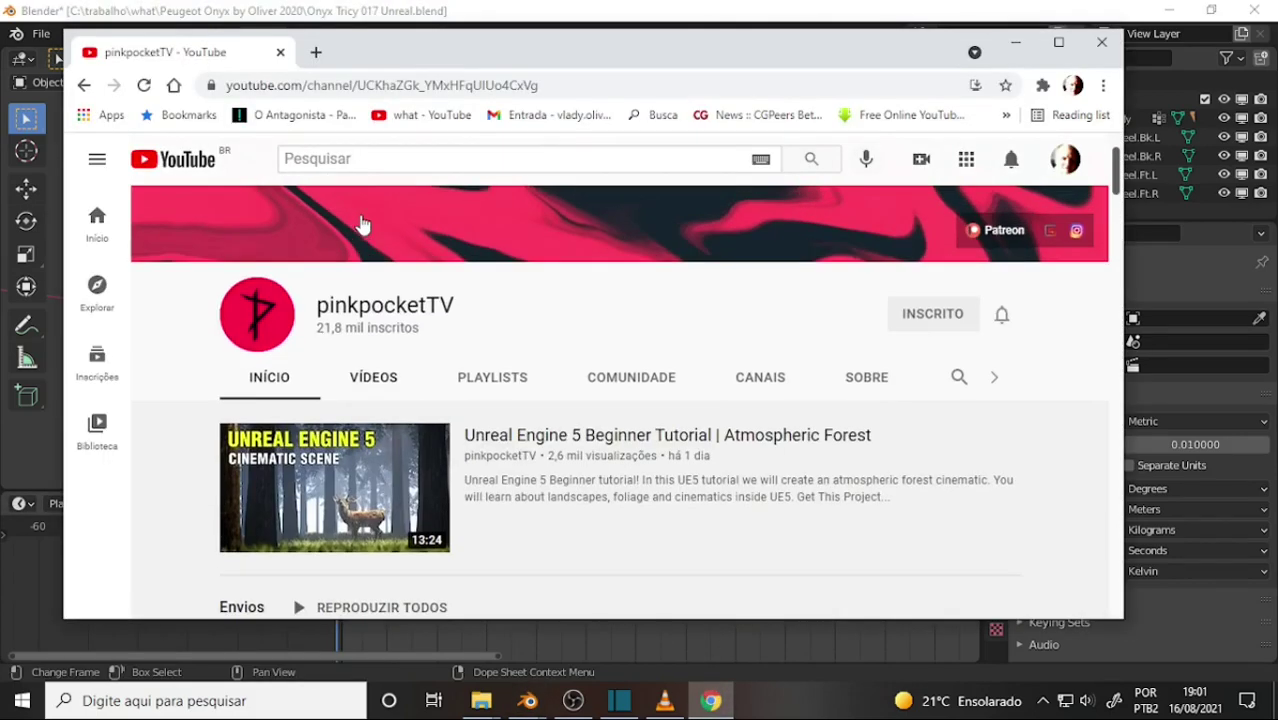
scroll(380, 260, down, 1)
scroll(400, 300, down, 2)
click(595, 400)
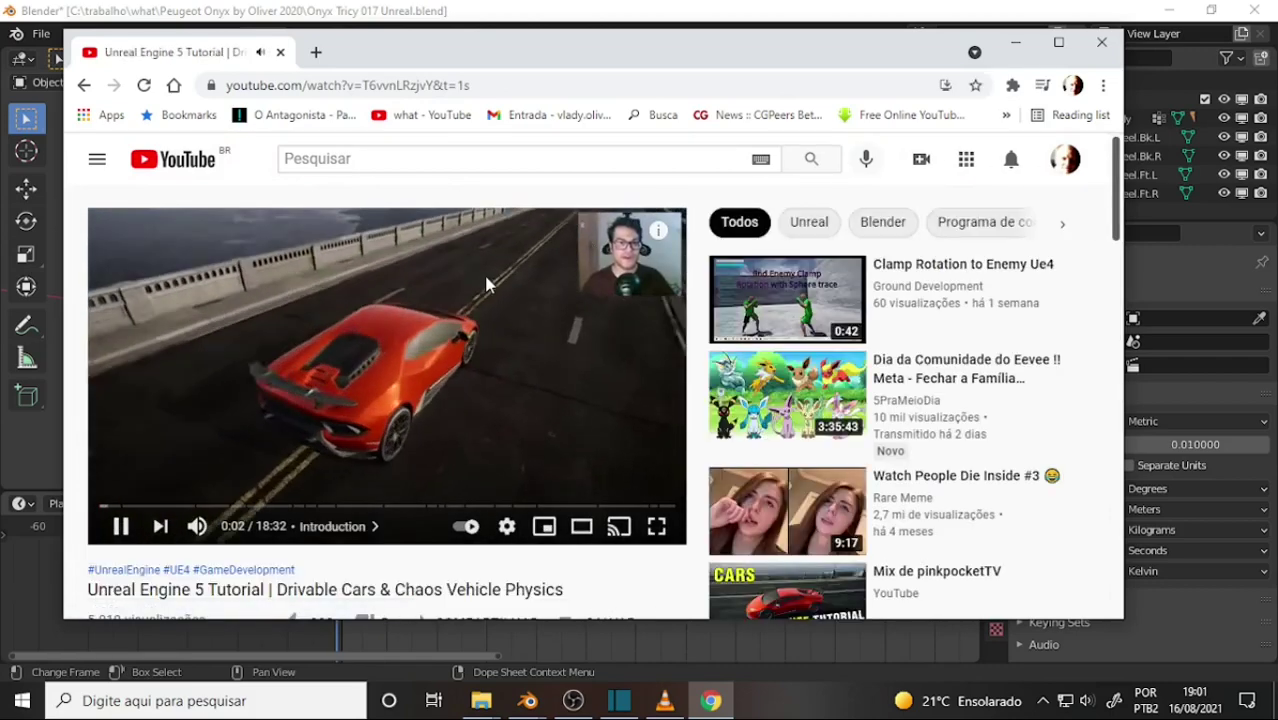
click(120, 526)
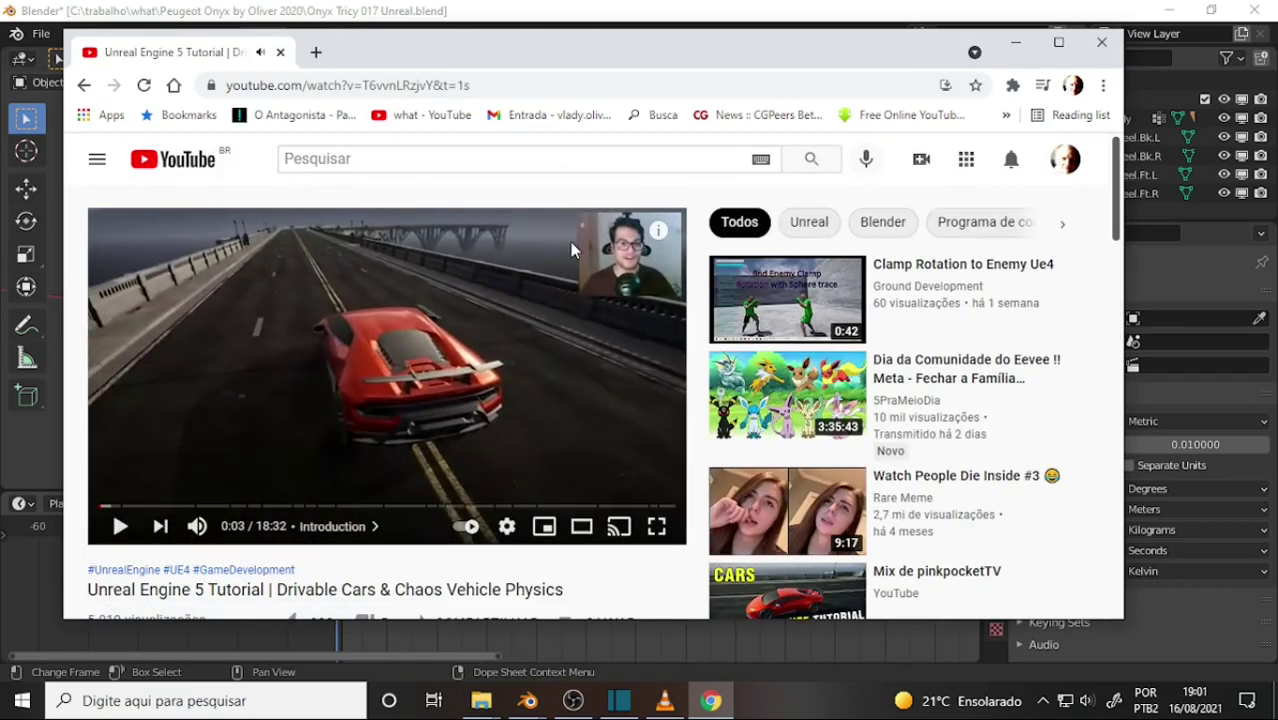
Expand the video description to show the Vehicle Rigger Plugin link
scroll(540, 254, down, 4)
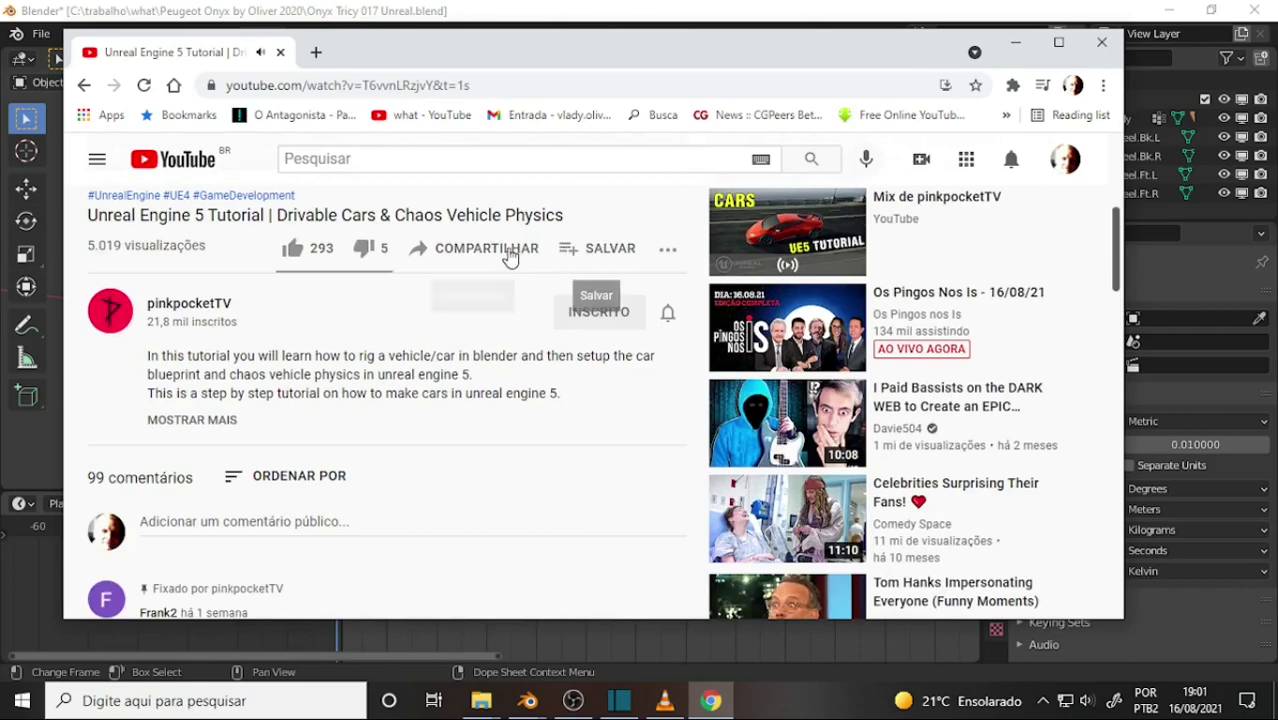
scroll(512, 245, down, 5)
scroll(470, 240, up, 2)
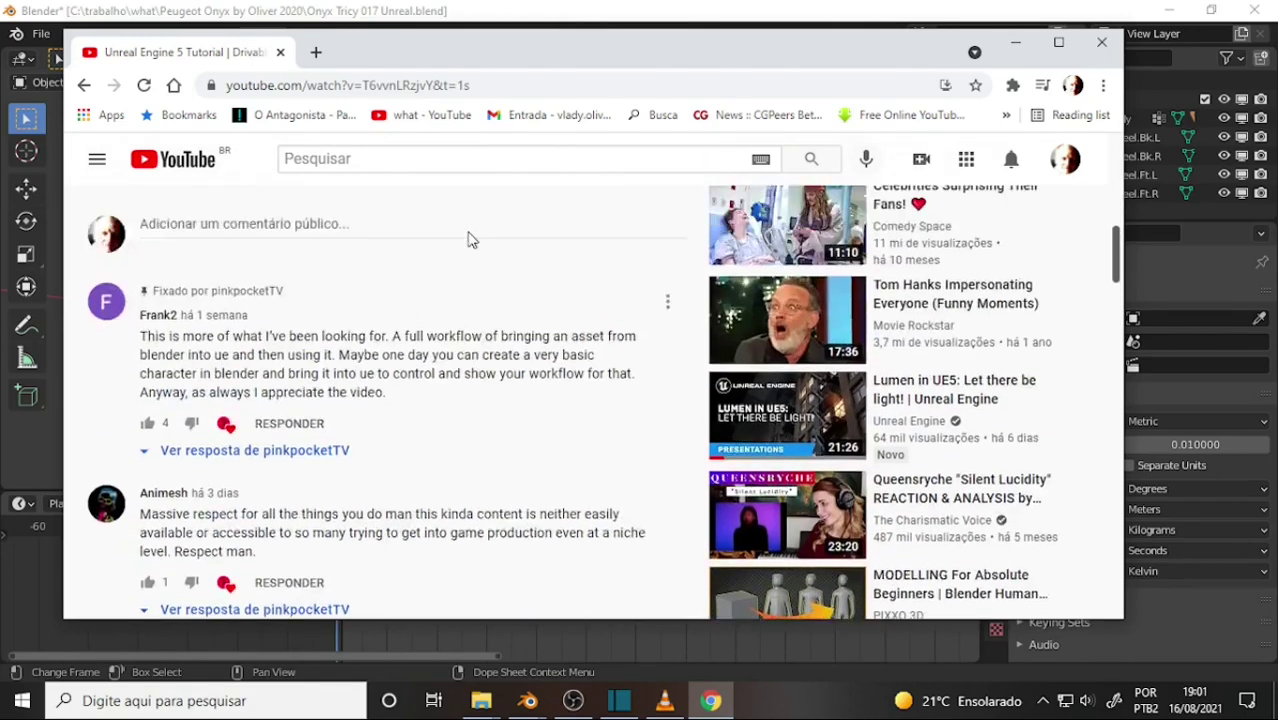
scroll(468, 240, up, 2)
click(205, 234)
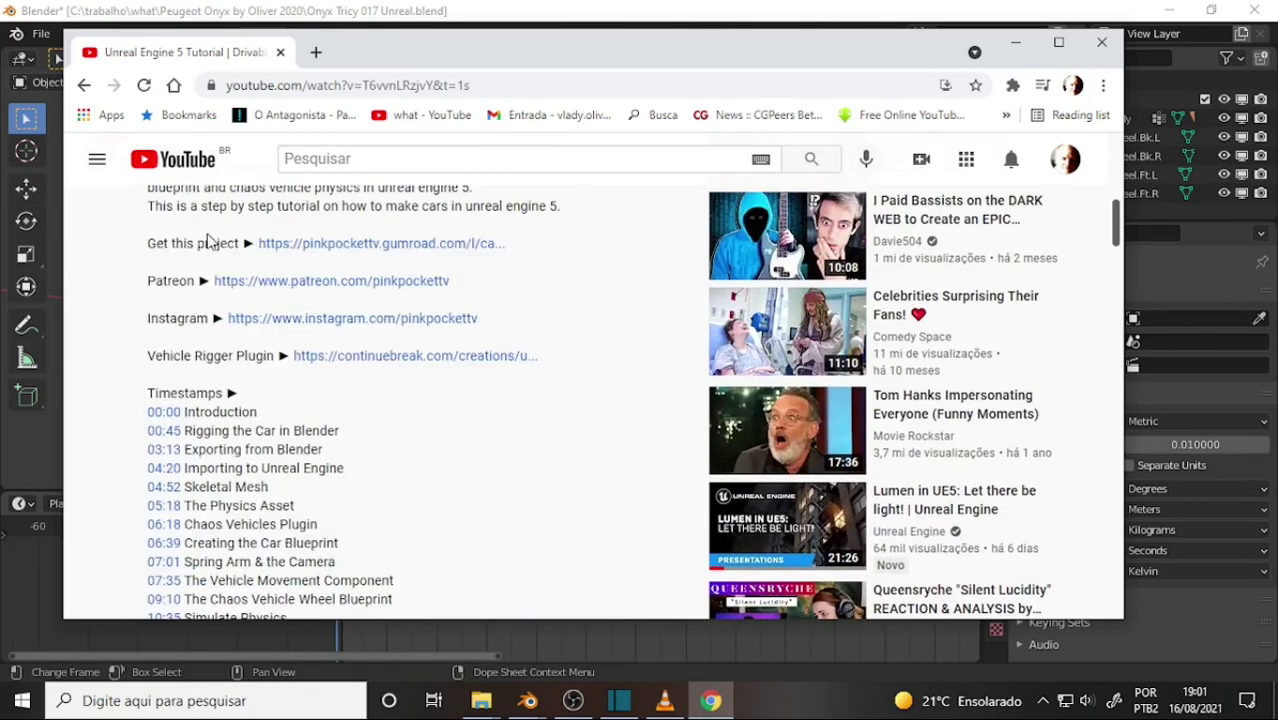
click(385, 357)
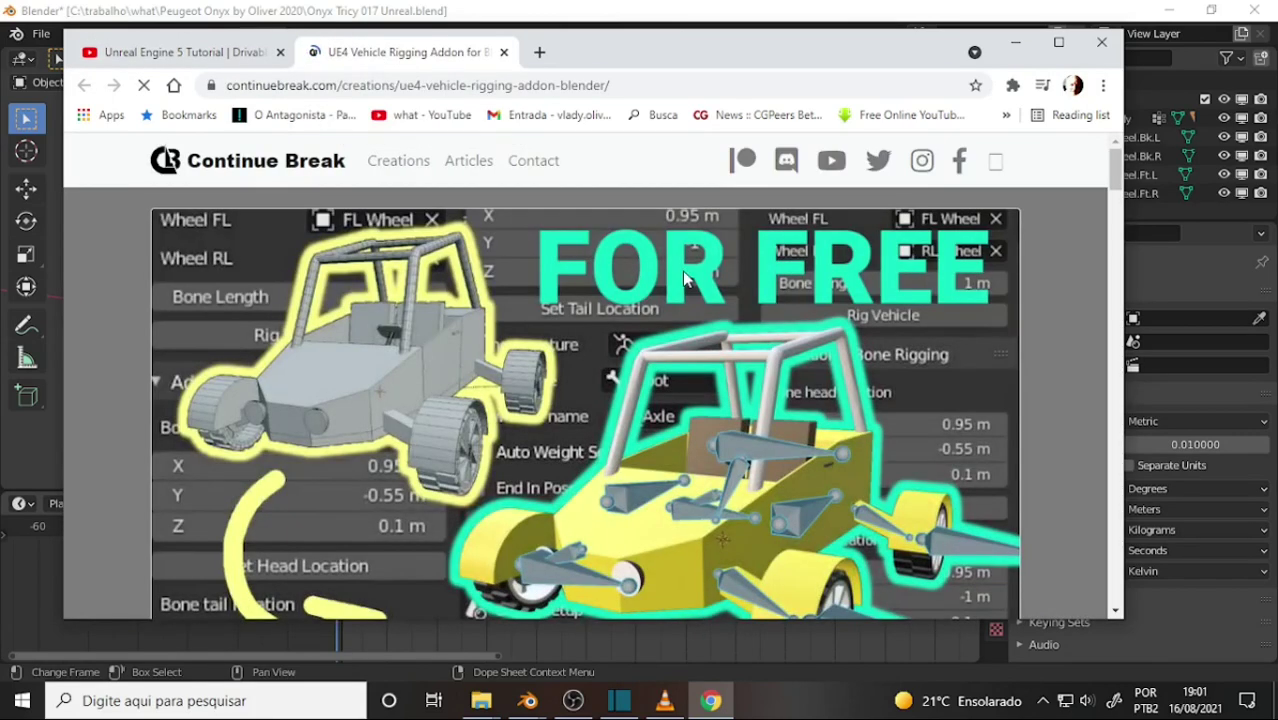
scroll(684, 279, down, 5)
scroll(684, 279, down, 2)
scroll(682, 271, down, 5)
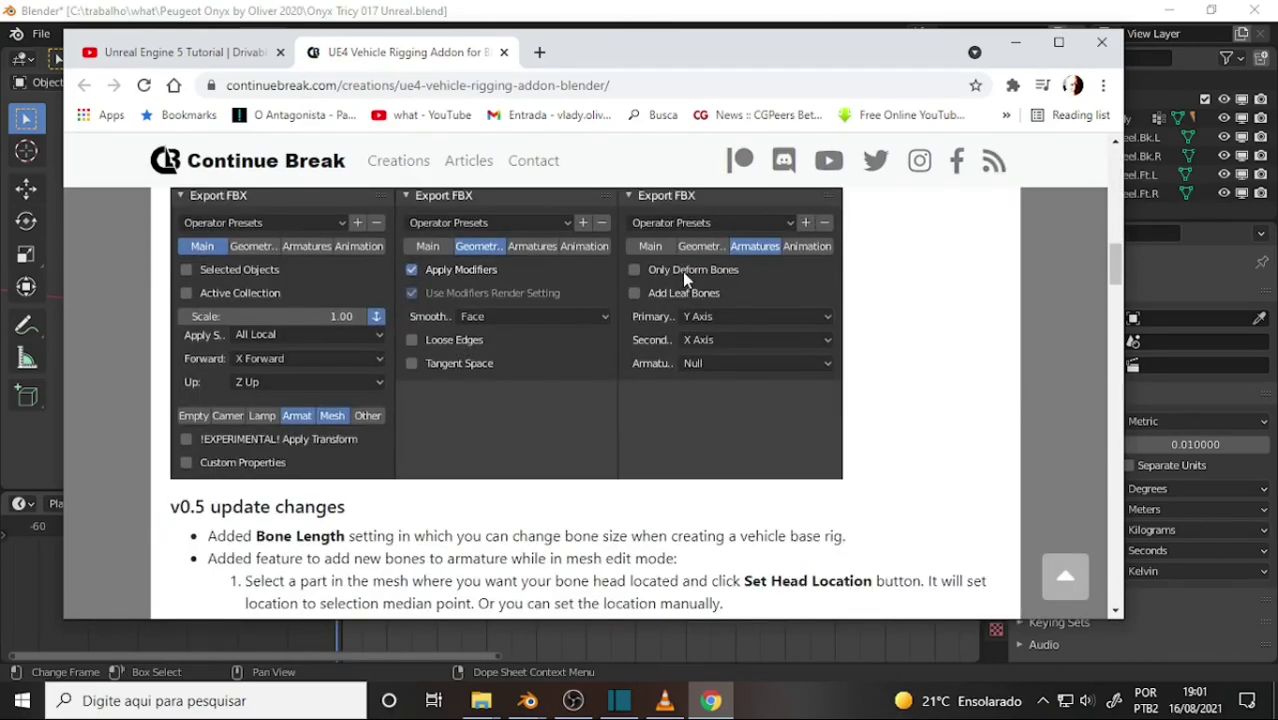
scroll(682, 271, down, 10)
scroll(684, 276, down, 5)
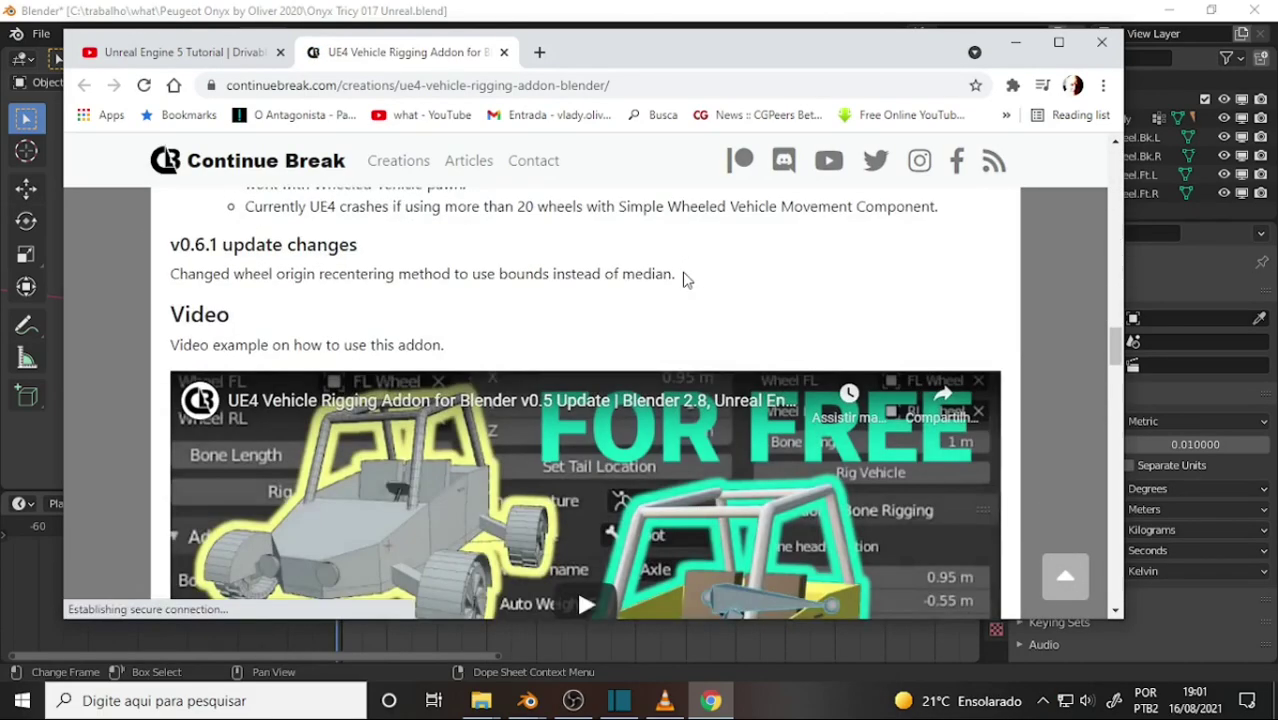
scroll(686, 279, down, 3)
scroll(686, 281, down, 3)
scroll(686, 283, up, 1)
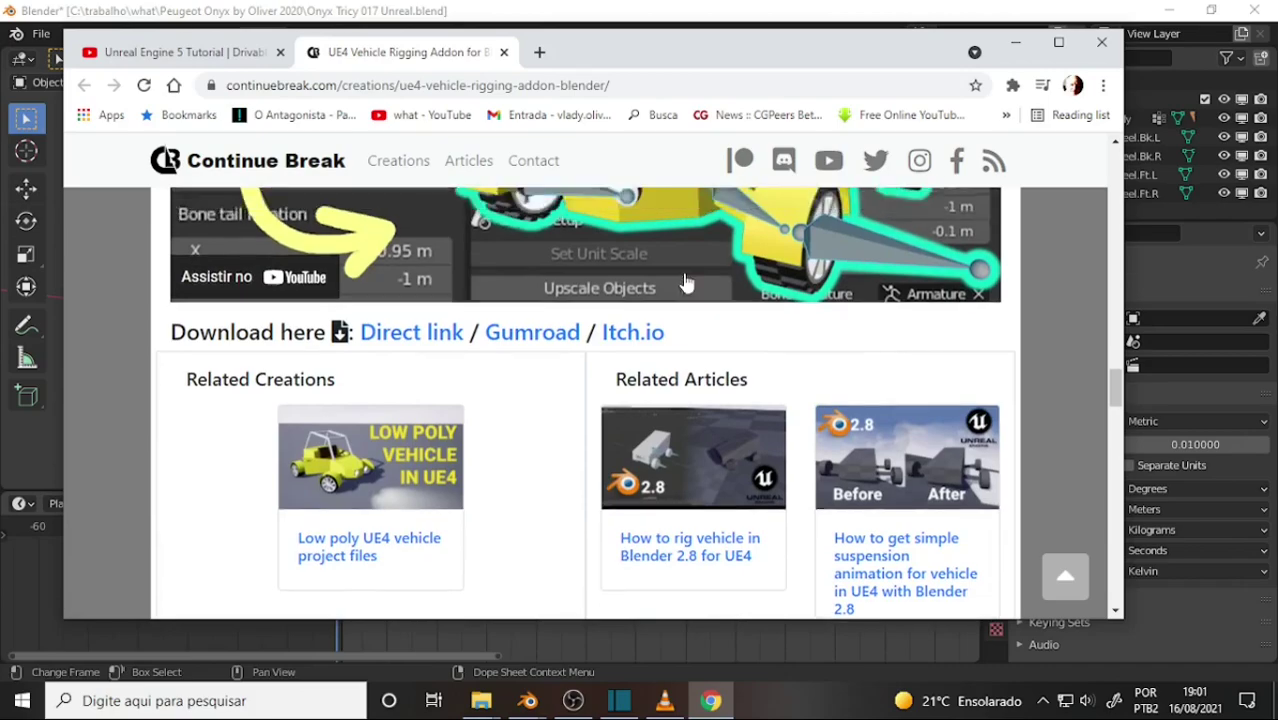
scroll(686, 283, up, 4)
scroll(686, 283, up, 5)
scroll(686, 283, up, 5)
scroll(686, 281, up, 2)
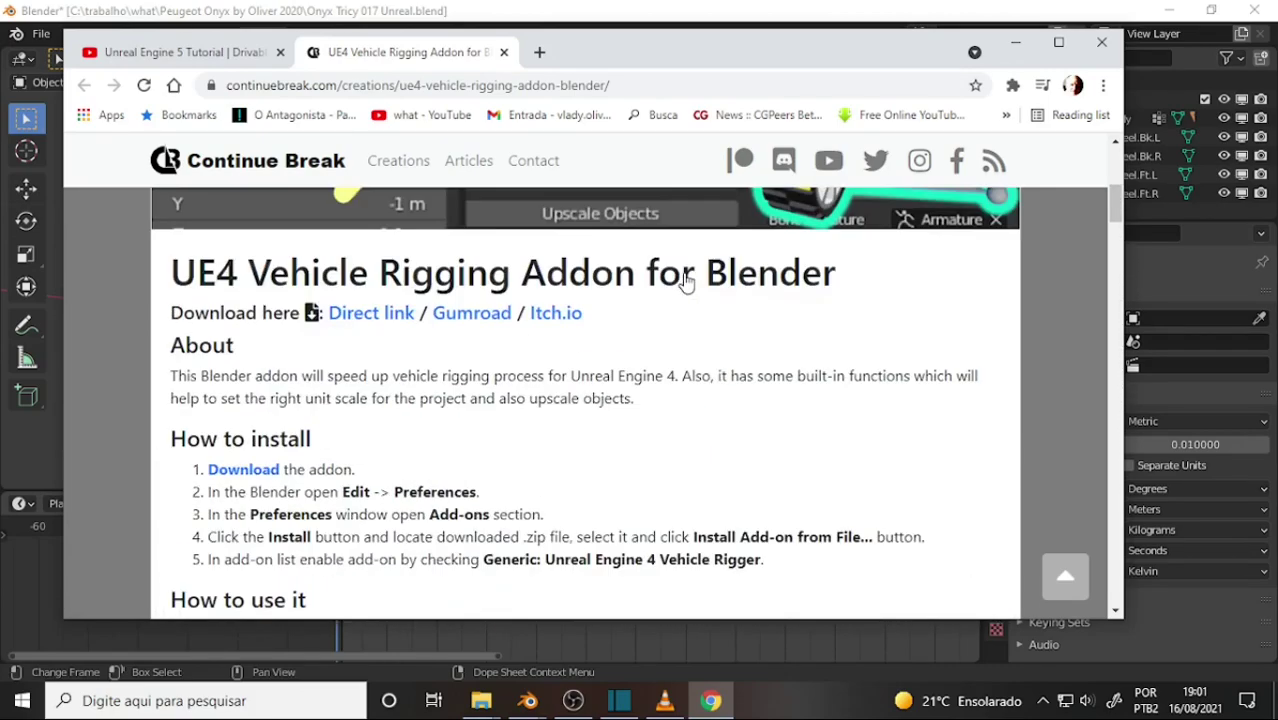
scroll(685, 278, up, 4)
scroll(670, 280, up, 1)
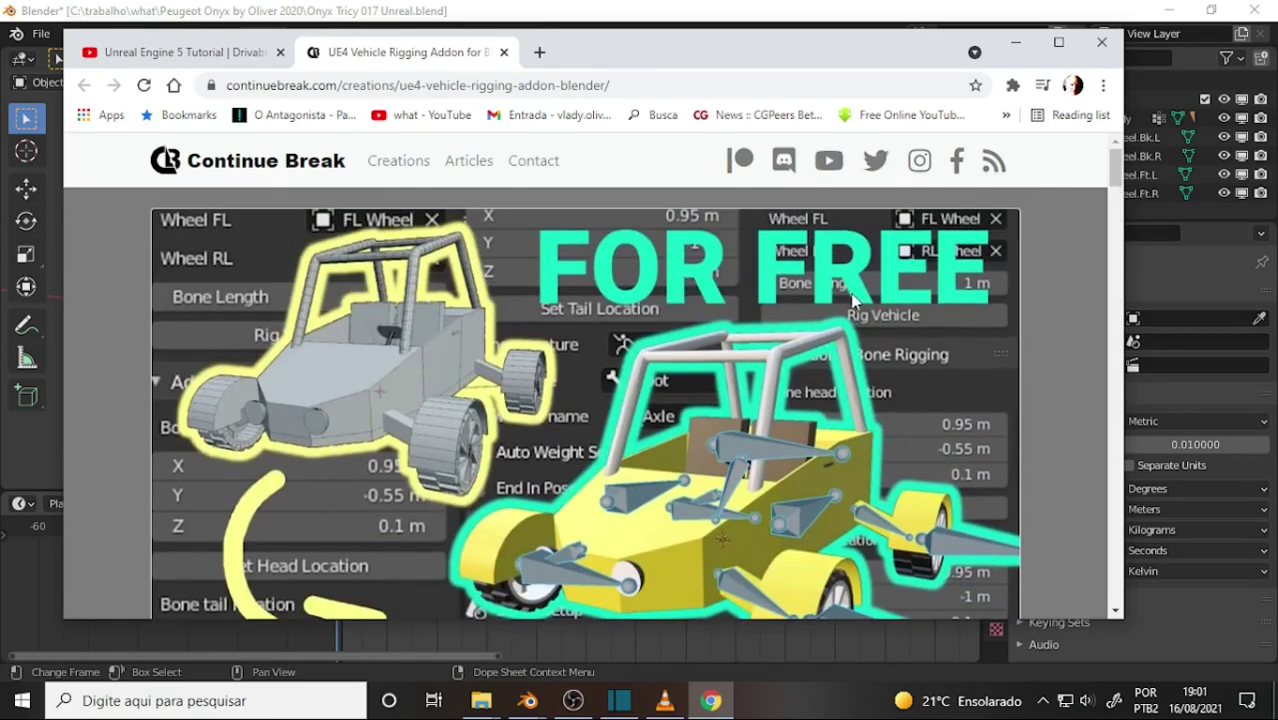
scroll(601, 307, down, 4)
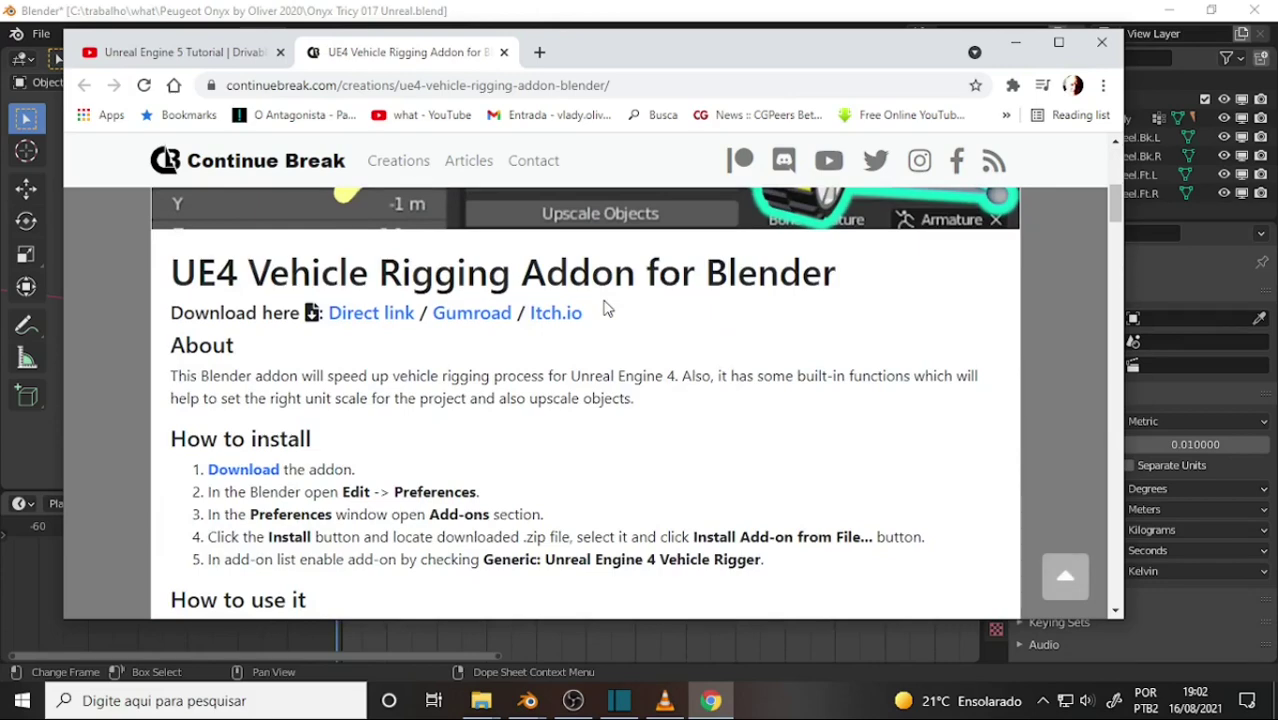
scroll(605, 308, up, 4)
scroll(605, 308, down, 5)
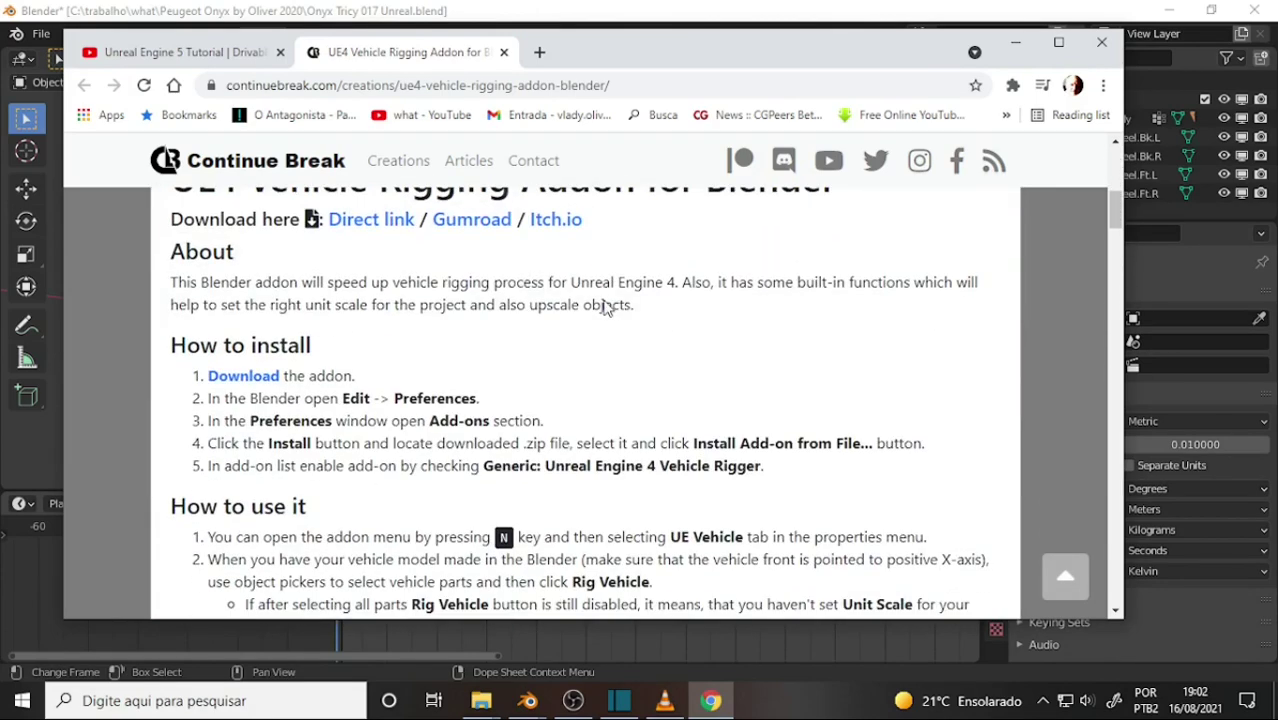
click(252, 376)
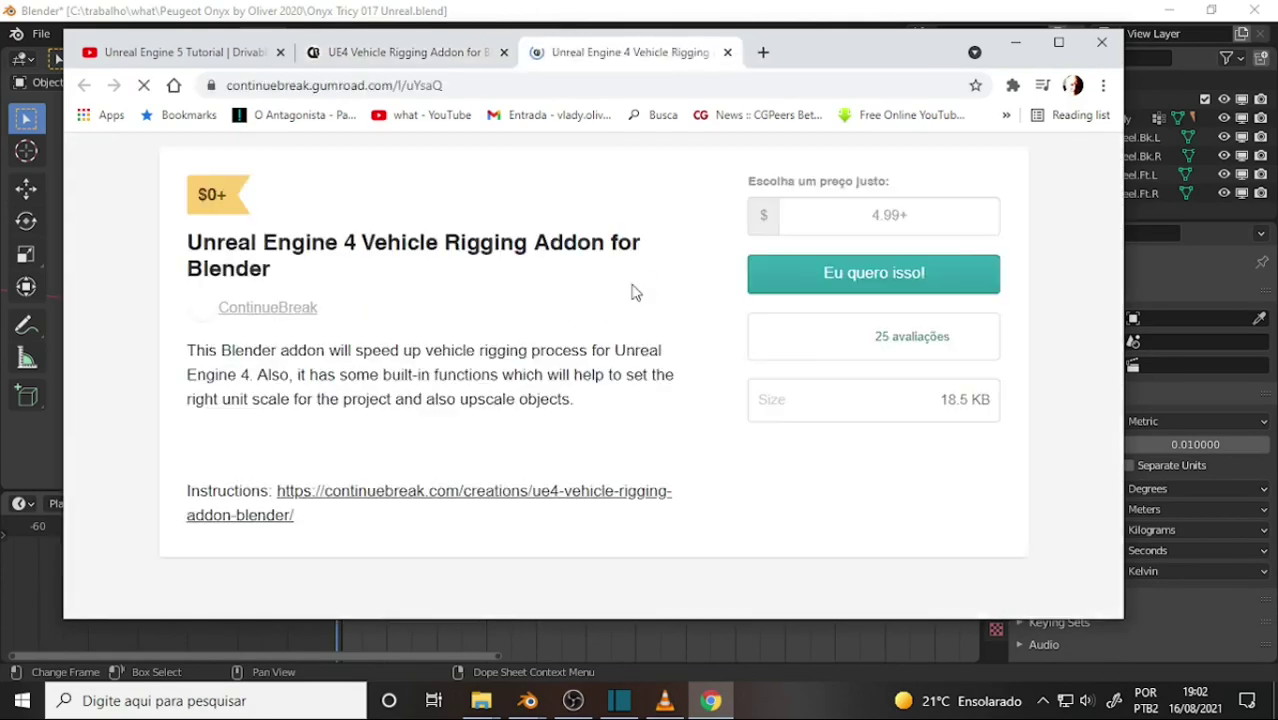
click(790, 254)
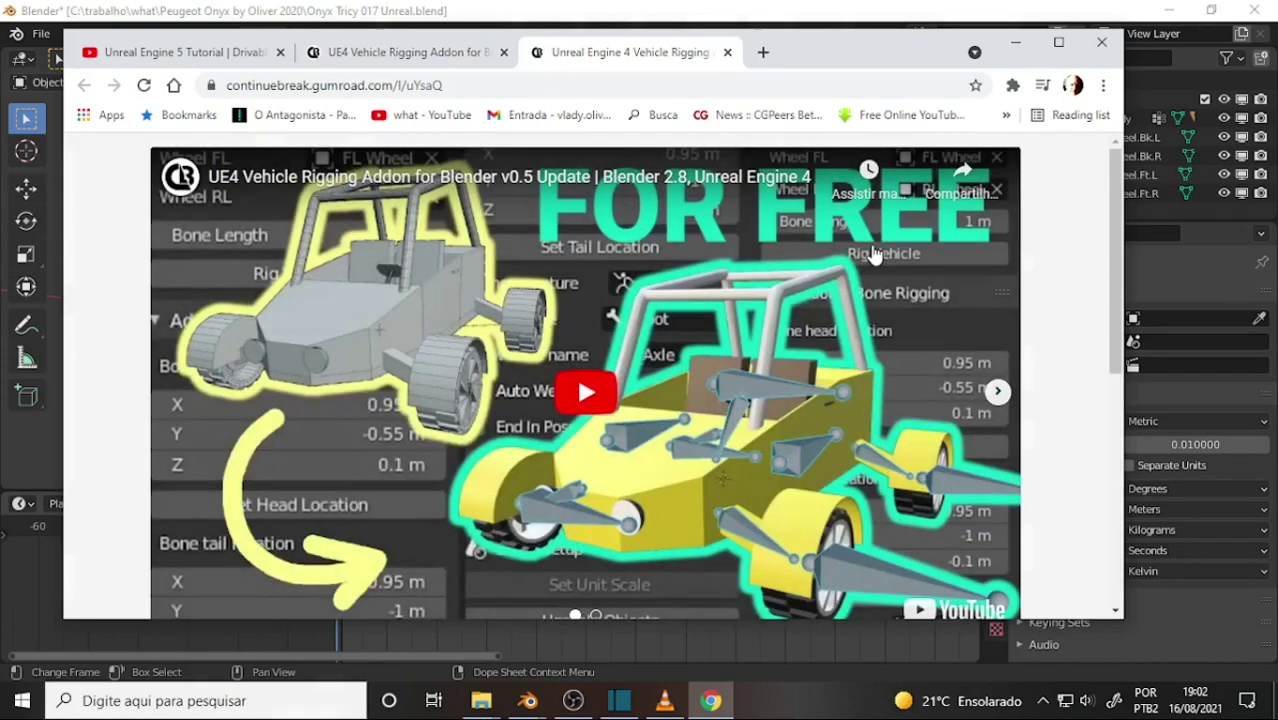
click(727, 52)
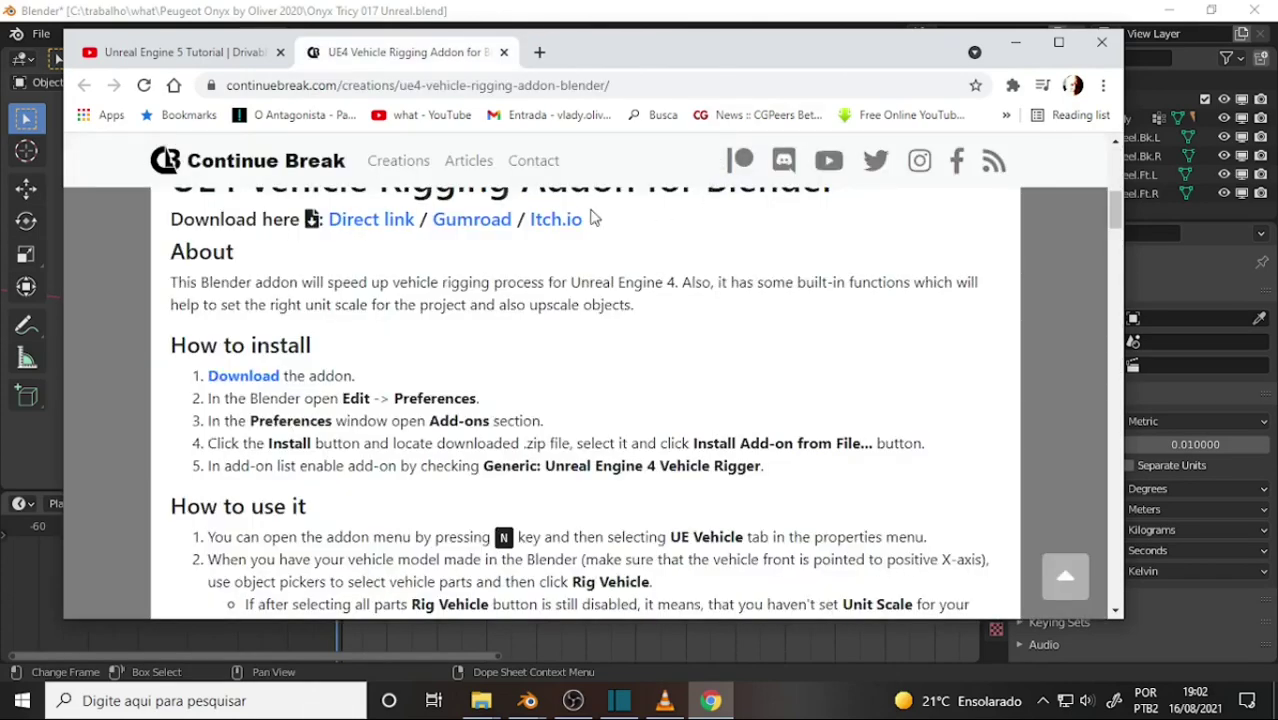
click(504, 52)
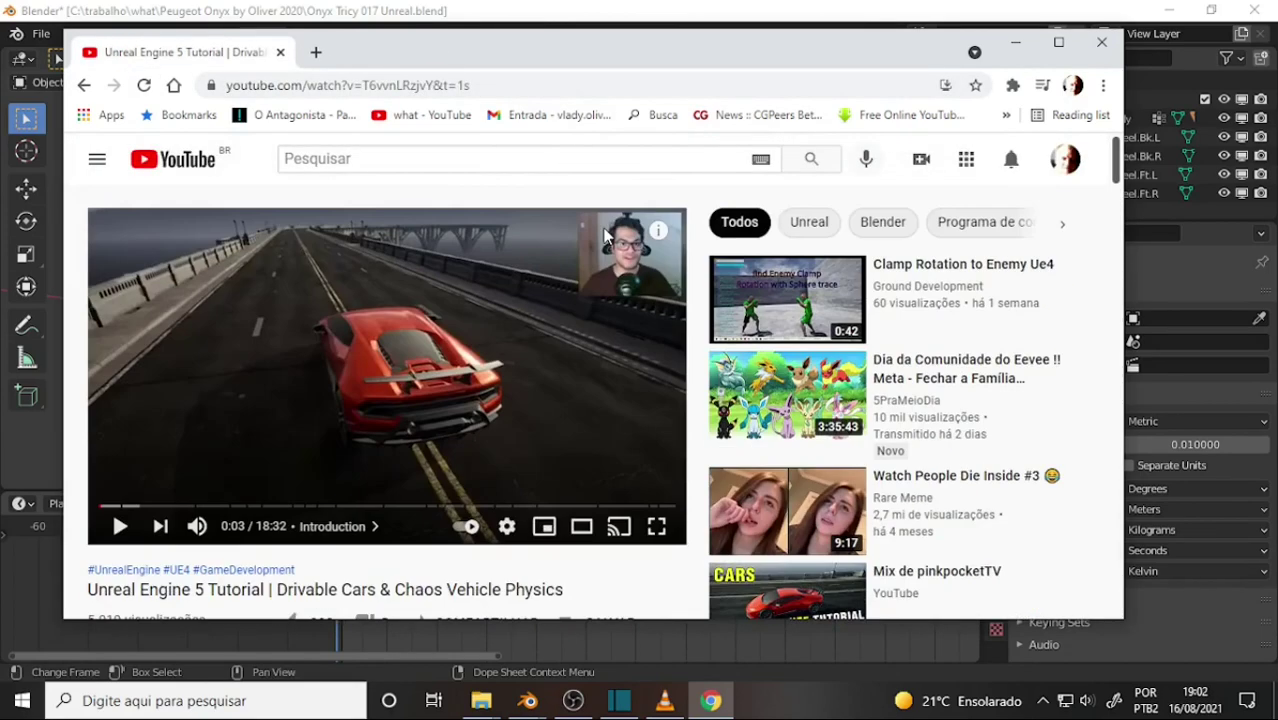
Return to Blender and reveal the UE4 Vehicle Base Rigging panel
click(737, 8)
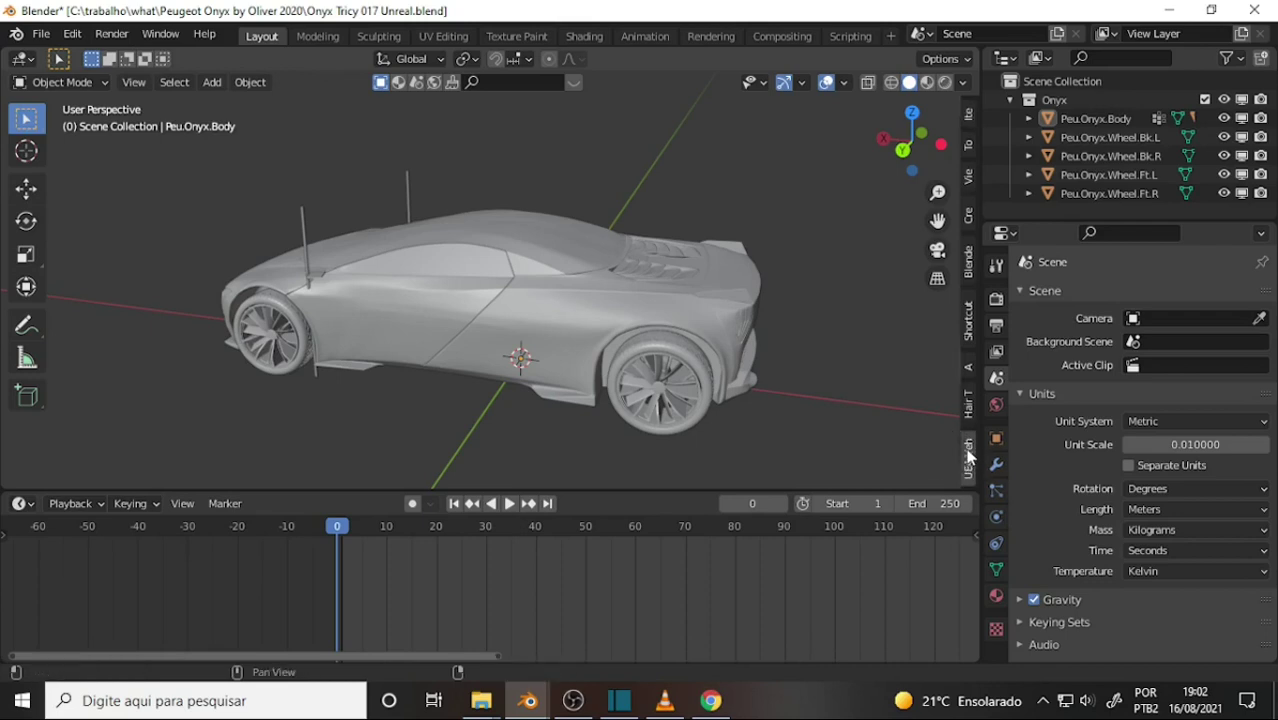
drag(958, 334, 768, 330)
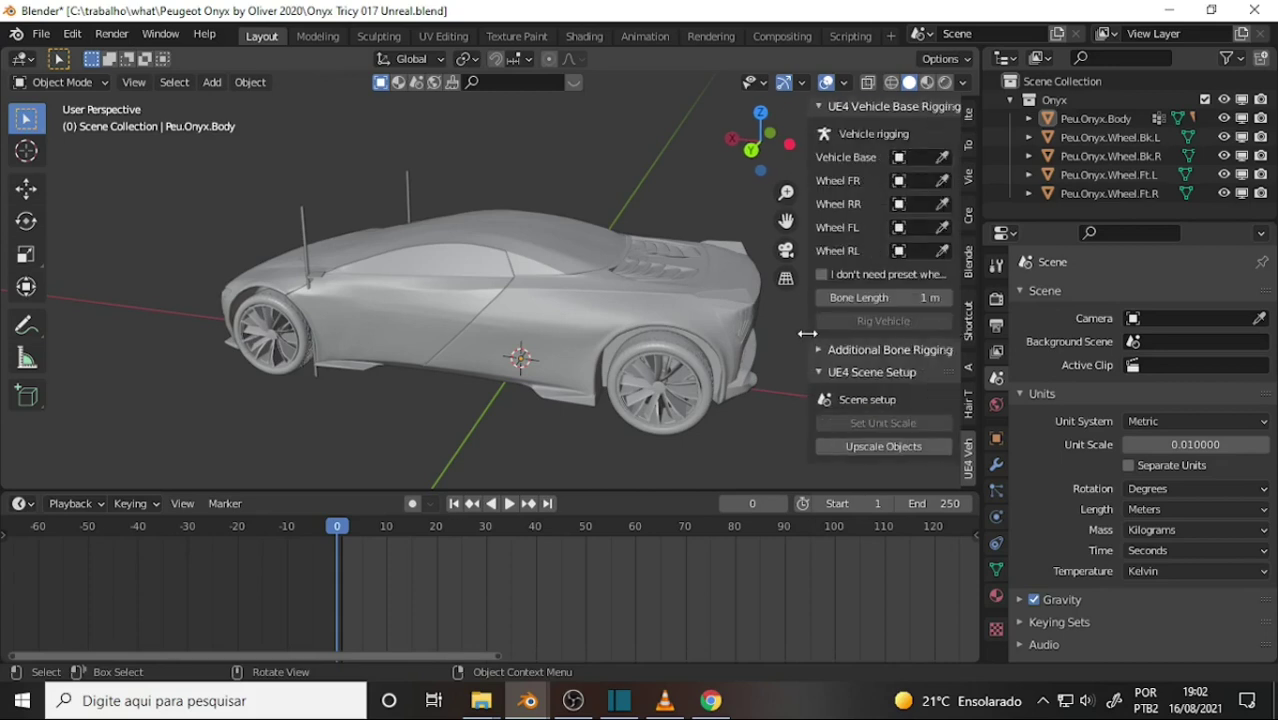
mouse_move(603, 187)
middle_down()
mouse_move(562, 171)
mouse_move(599, 177)
middle_up()
Shade the car body smooth and orbit until the car's front faces the viewer
right_click(603, 180)
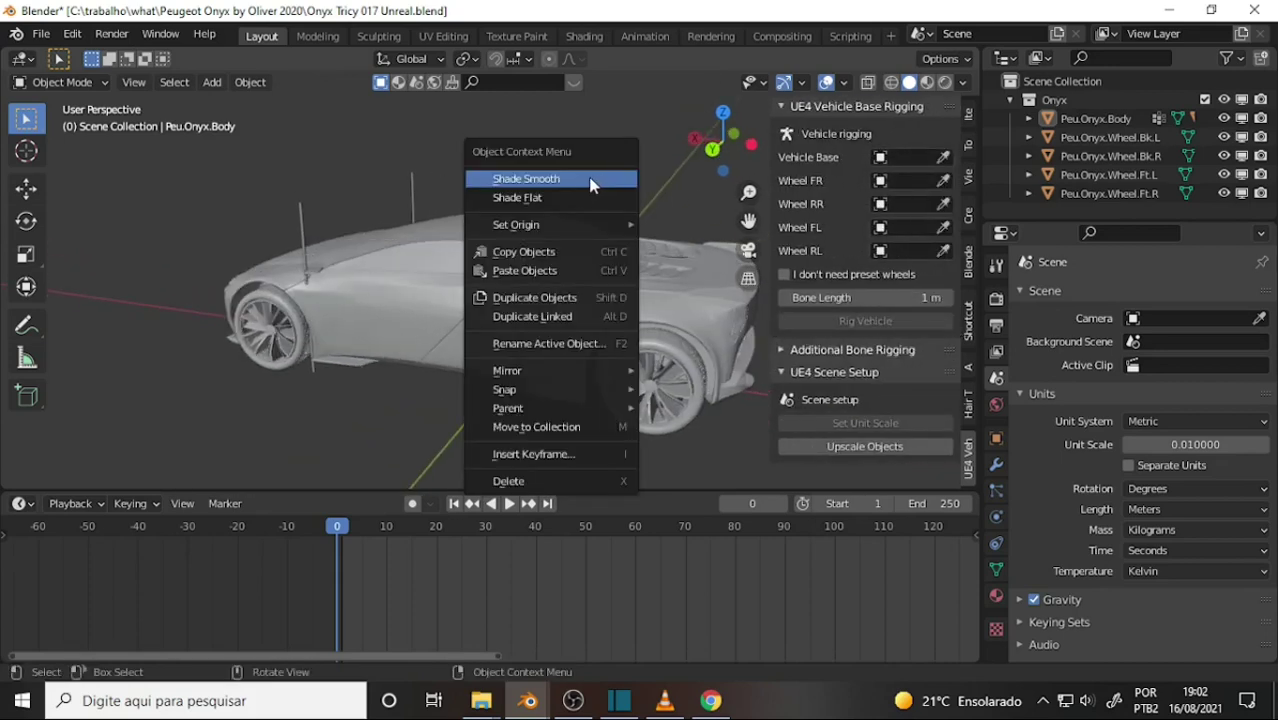
click(590, 180)
middle_drag(708, 199, 750, 219)
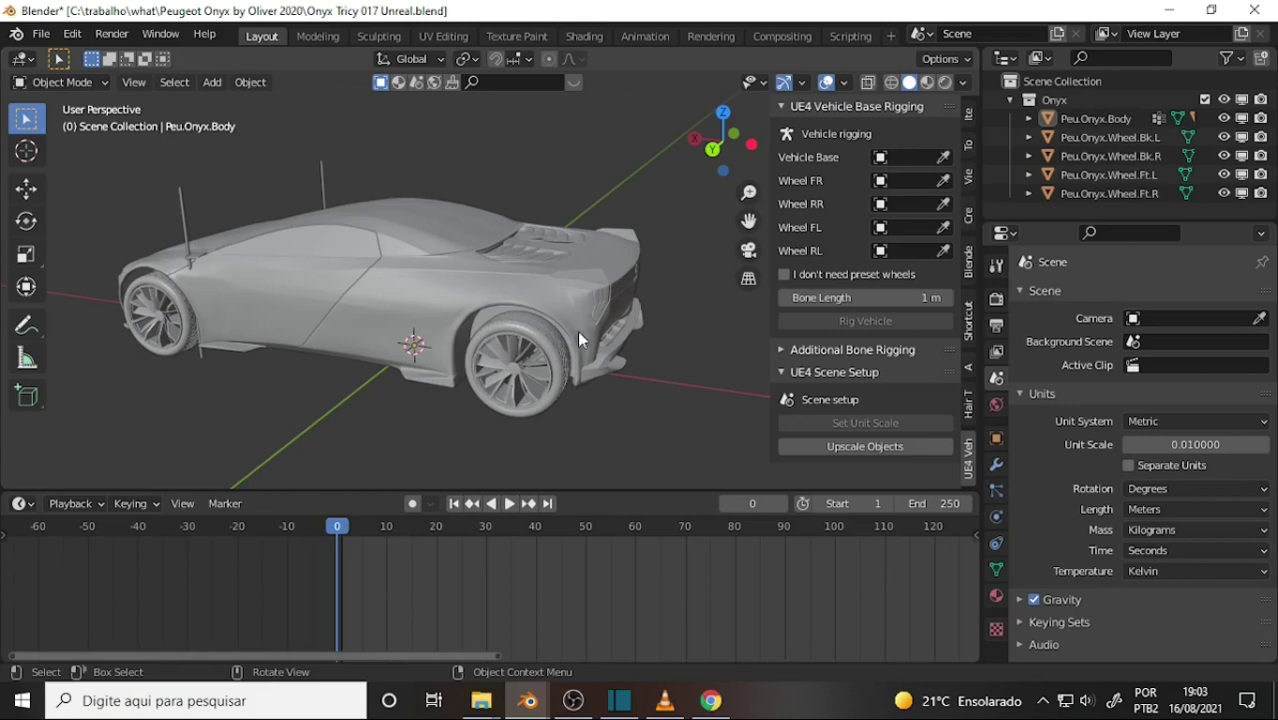
mouse_move(634, 418)
middle_down()
mouse_move(756, 413)
mouse_move(709, 391)
middle_up()
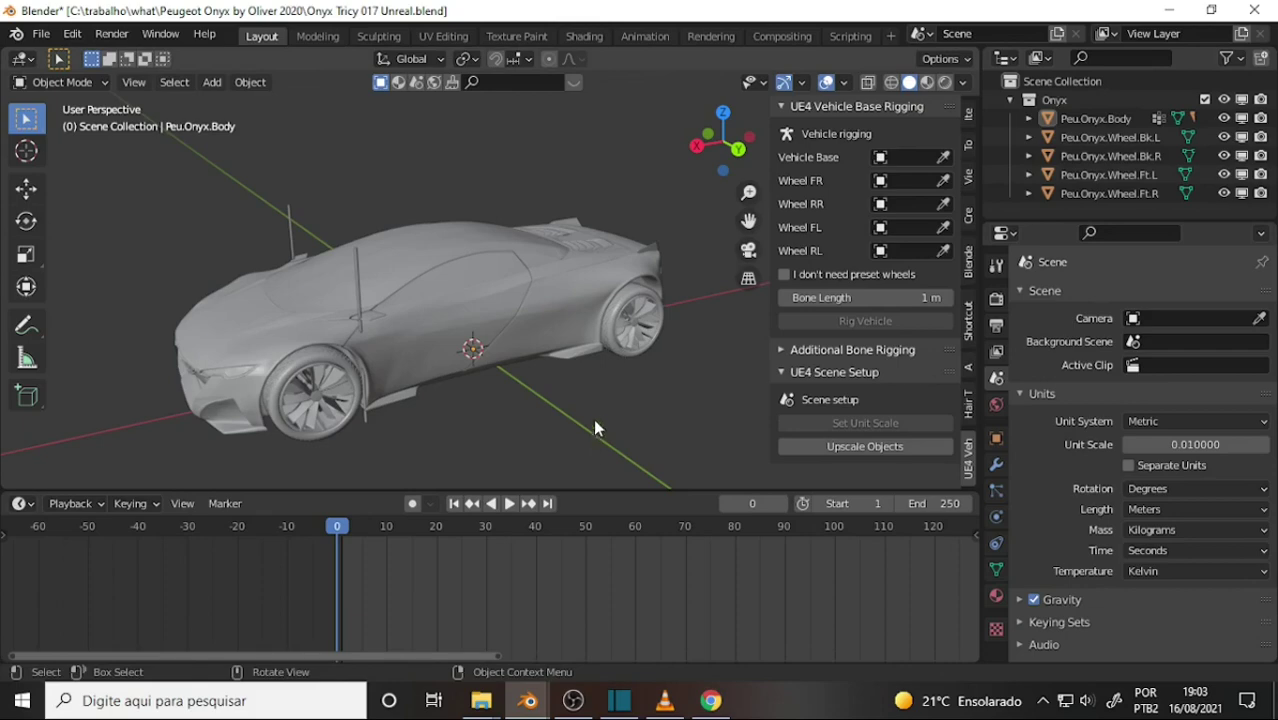
Check the filled-in rigging fields in the VLC tutorial frame, then return to Blender
click(573, 700)
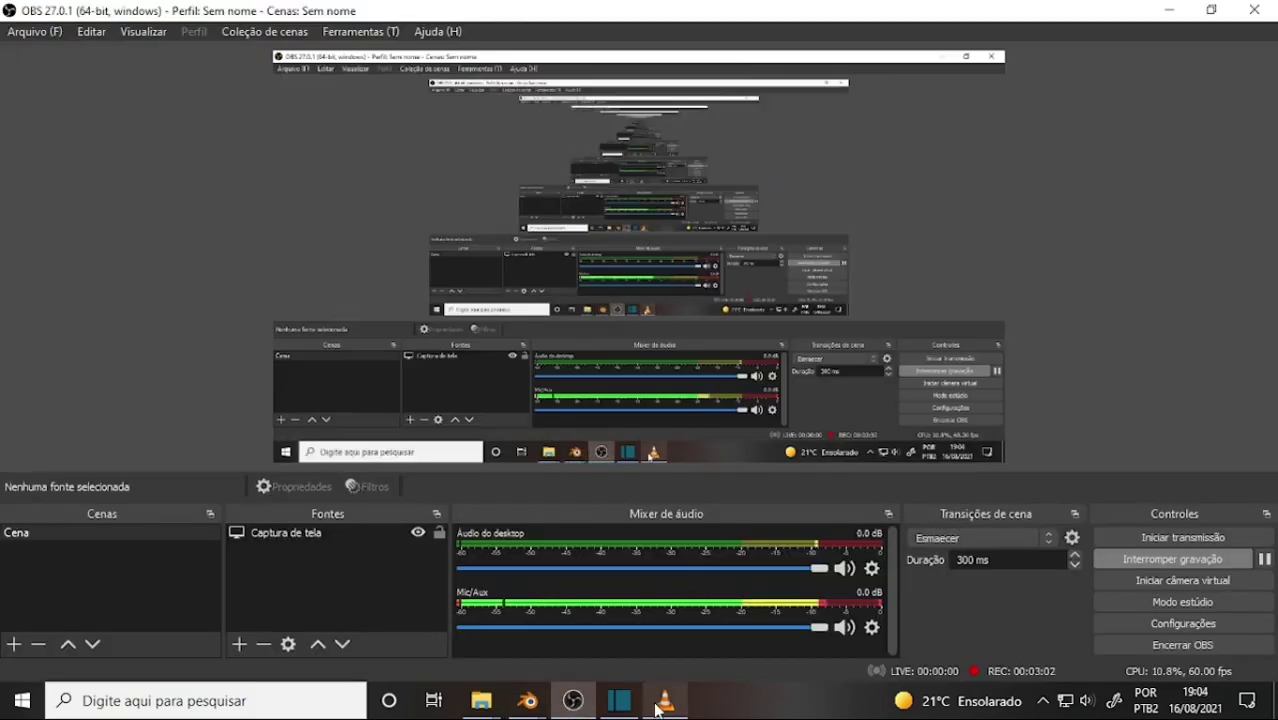
click(664, 700)
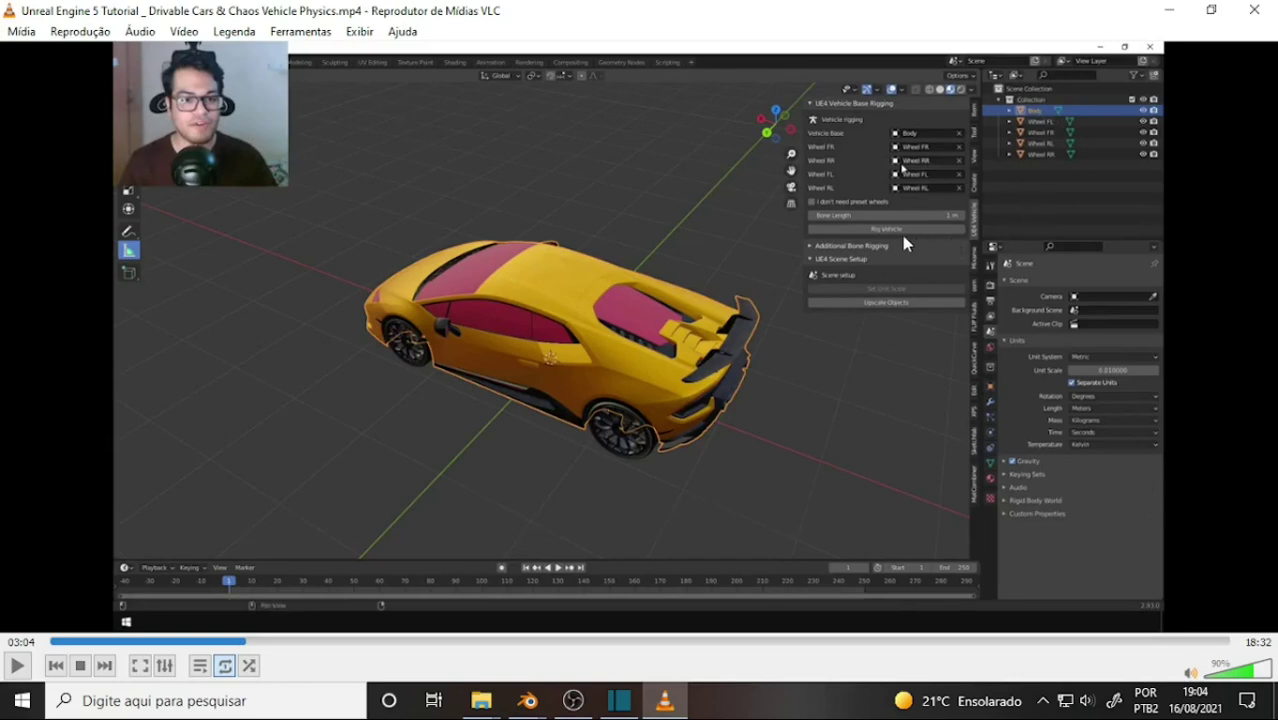
click(572, 699)
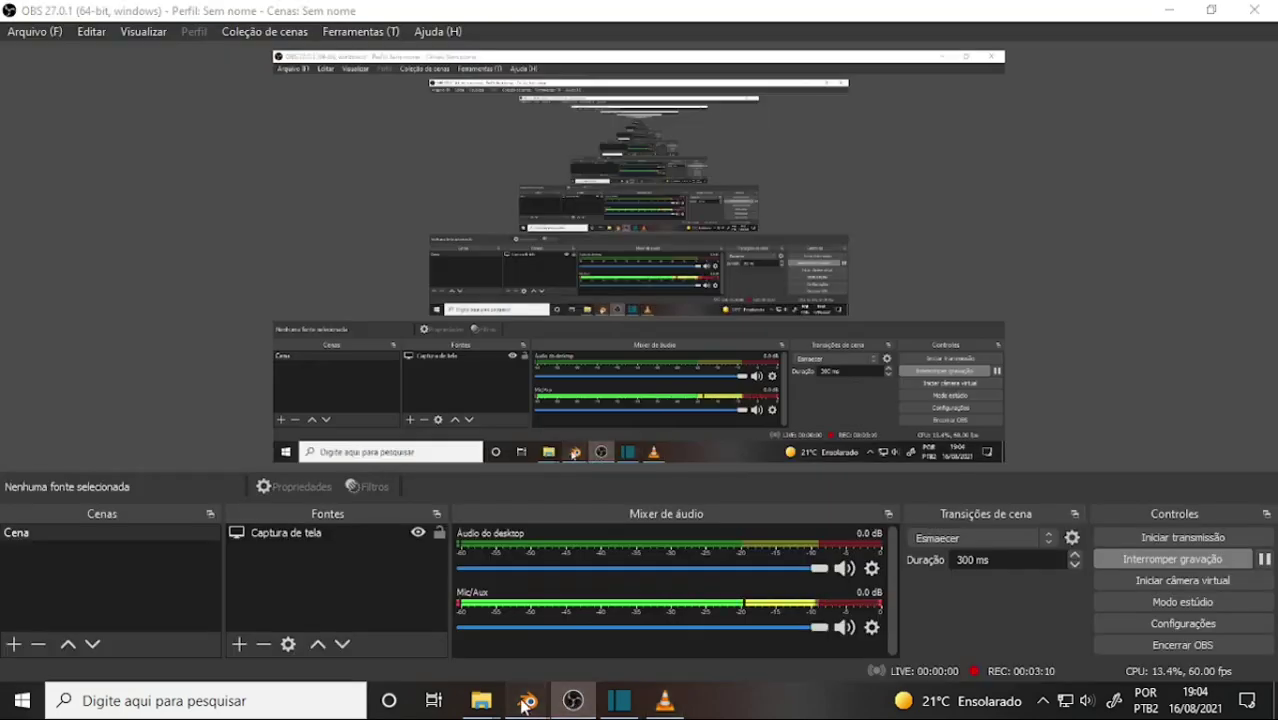
click(519, 627)
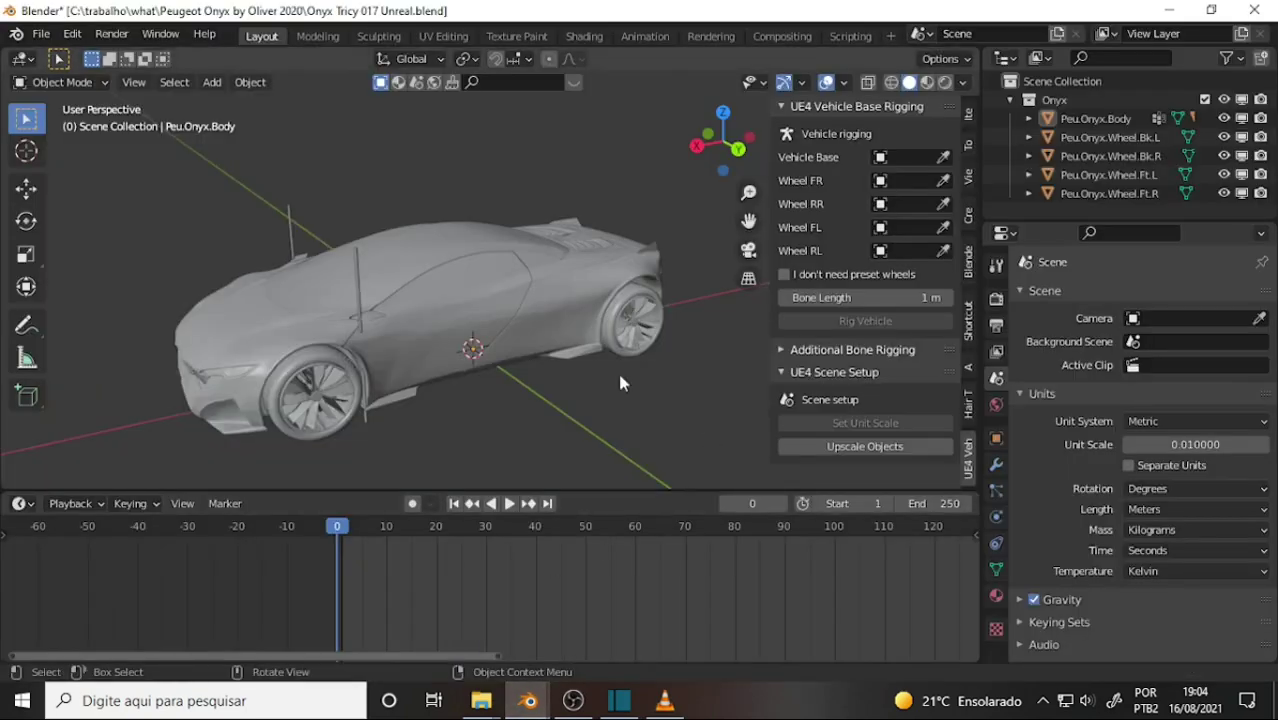
Close the leftover Preferences window, then enlarge the outliner and widen the vehicle rigging sidebar
mouse_move(527, 700)
click(633, 643)
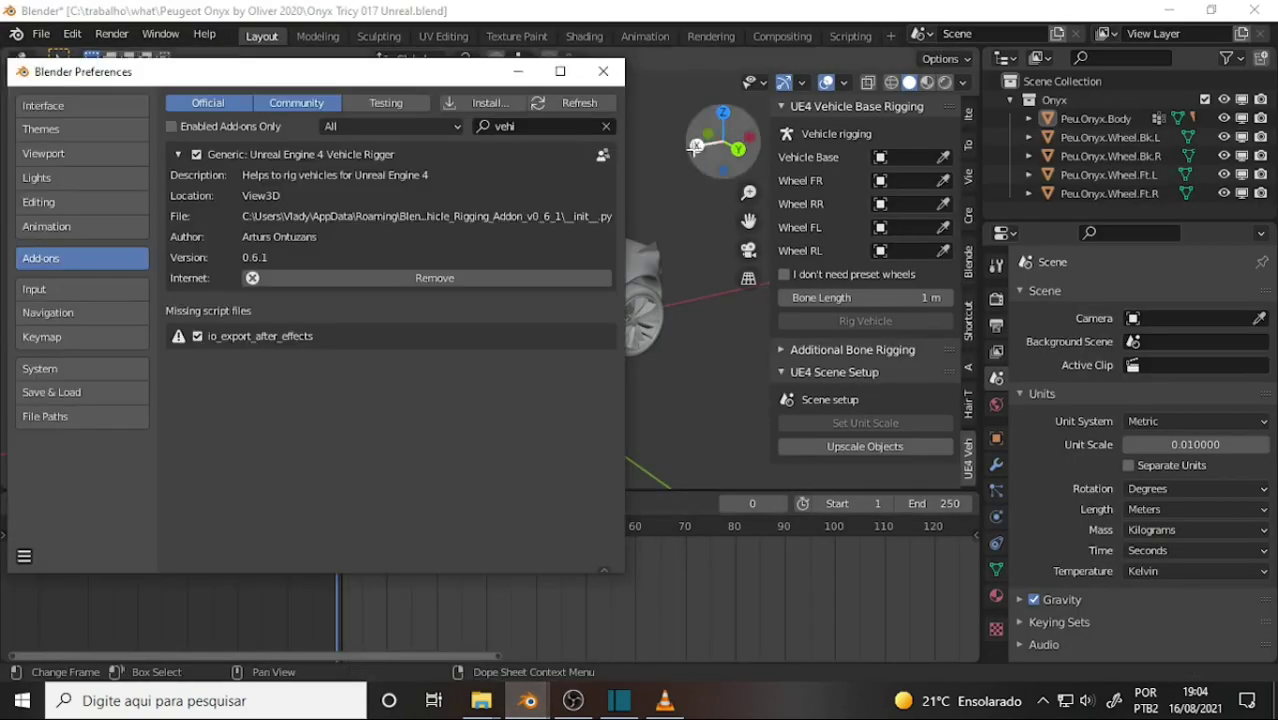
click(603, 73)
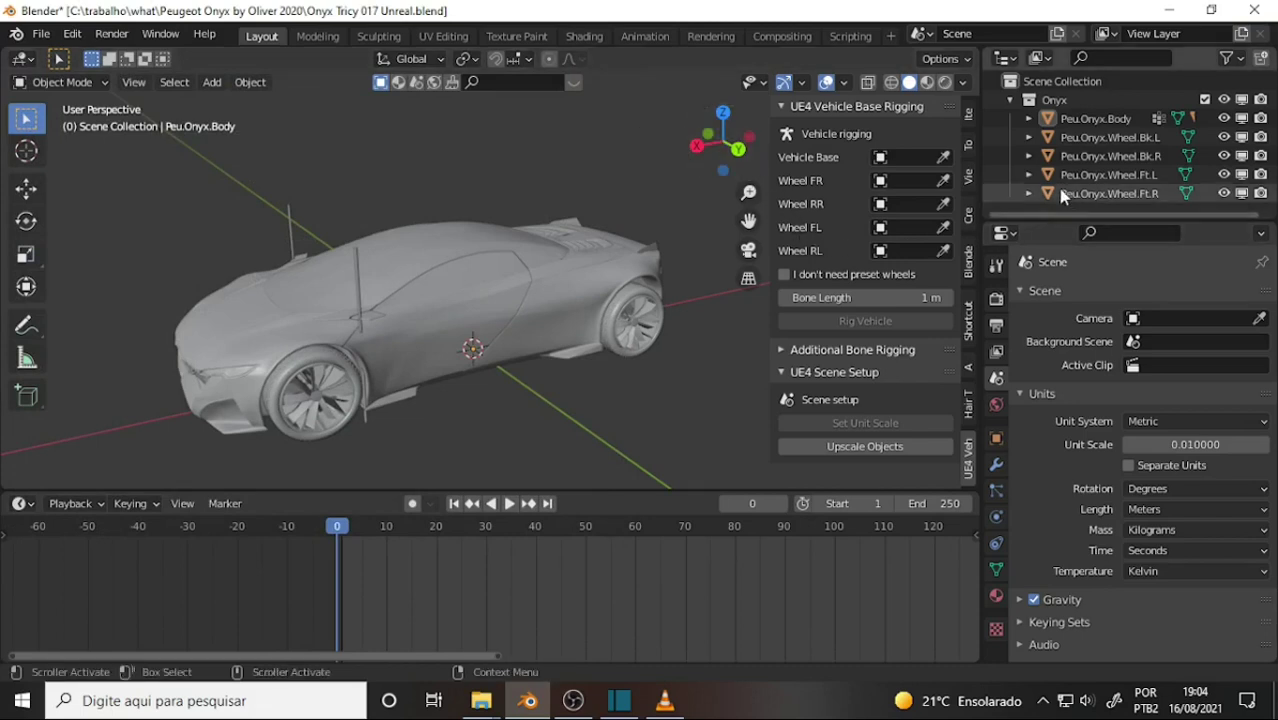
drag(1038, 215, 1038, 279)
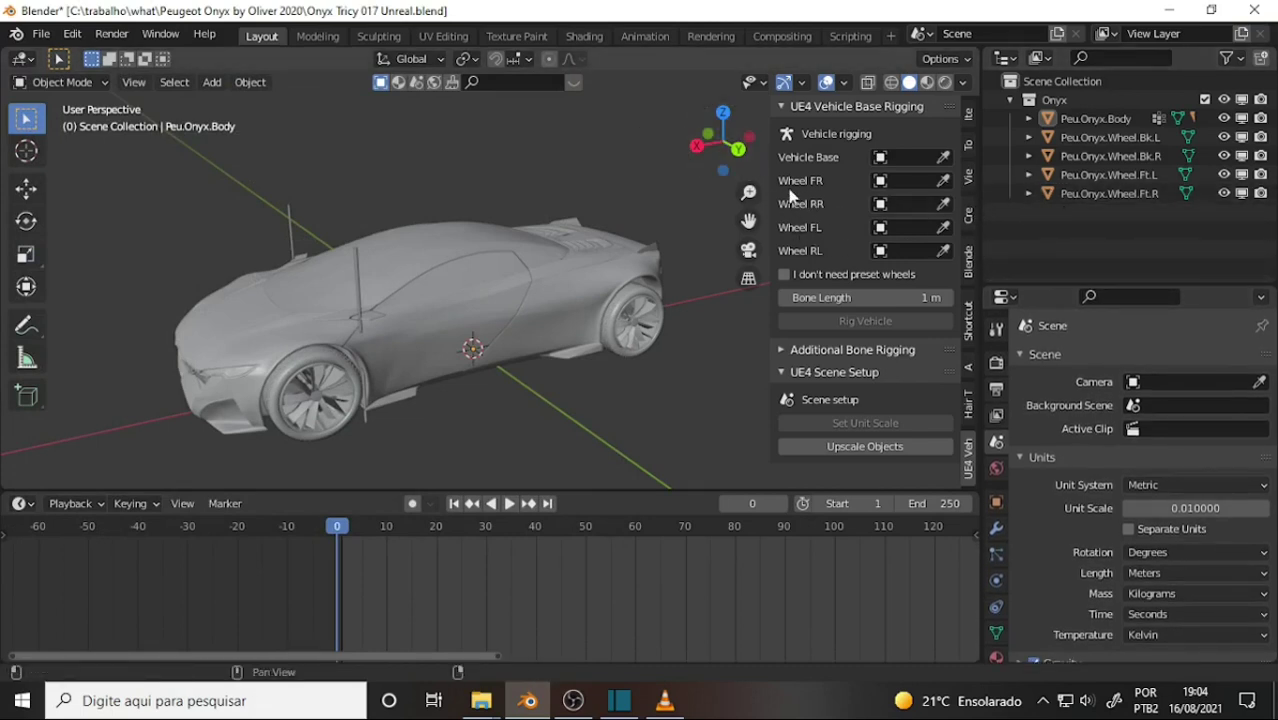
drag(769, 181, 742, 181)
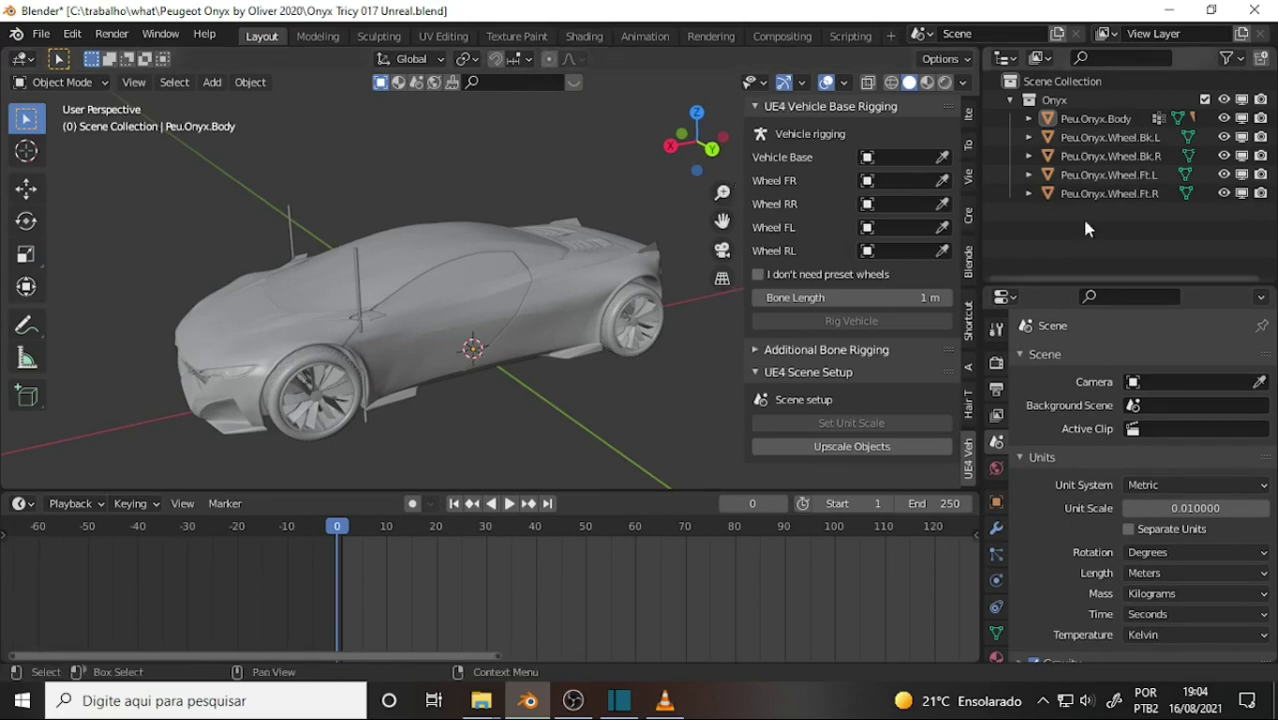
Rename the front wheels Peu.Onyx.Wheel.Ft.R and Ft.L to Peu.Onyx.Wheel.FR and FL
click(1150, 196)
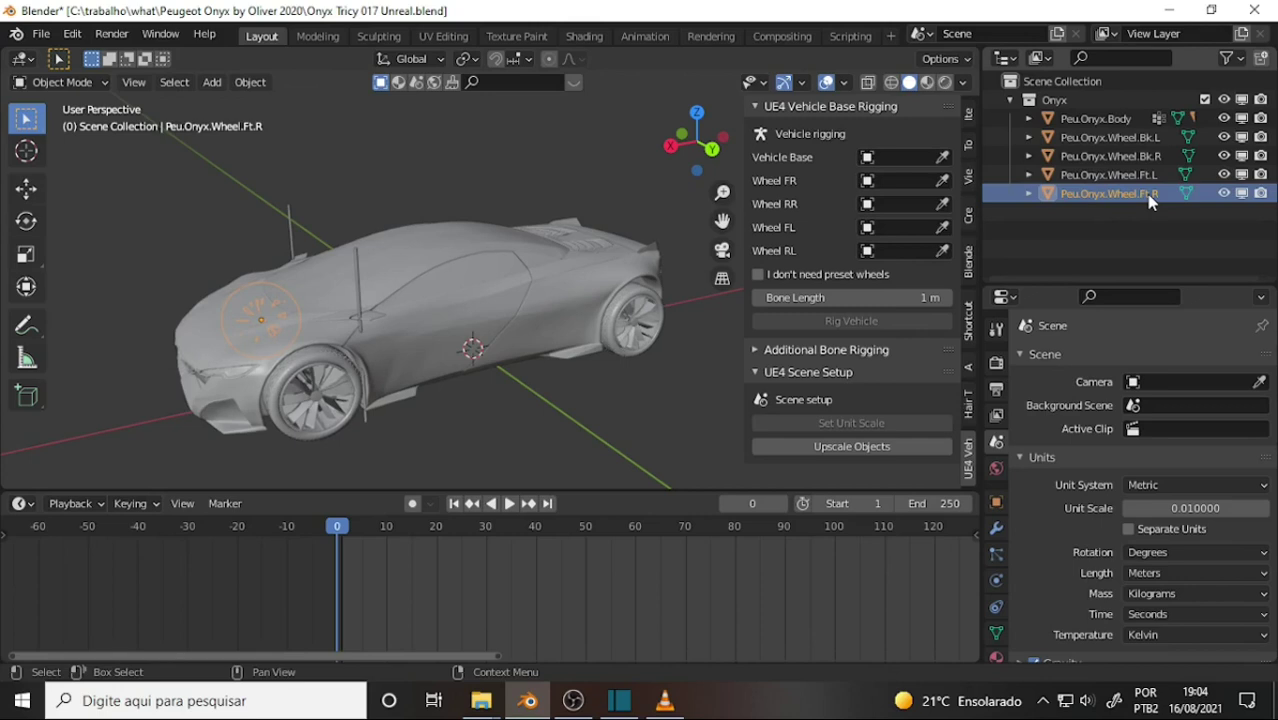
double_click(1149, 196)
click(1150, 196)
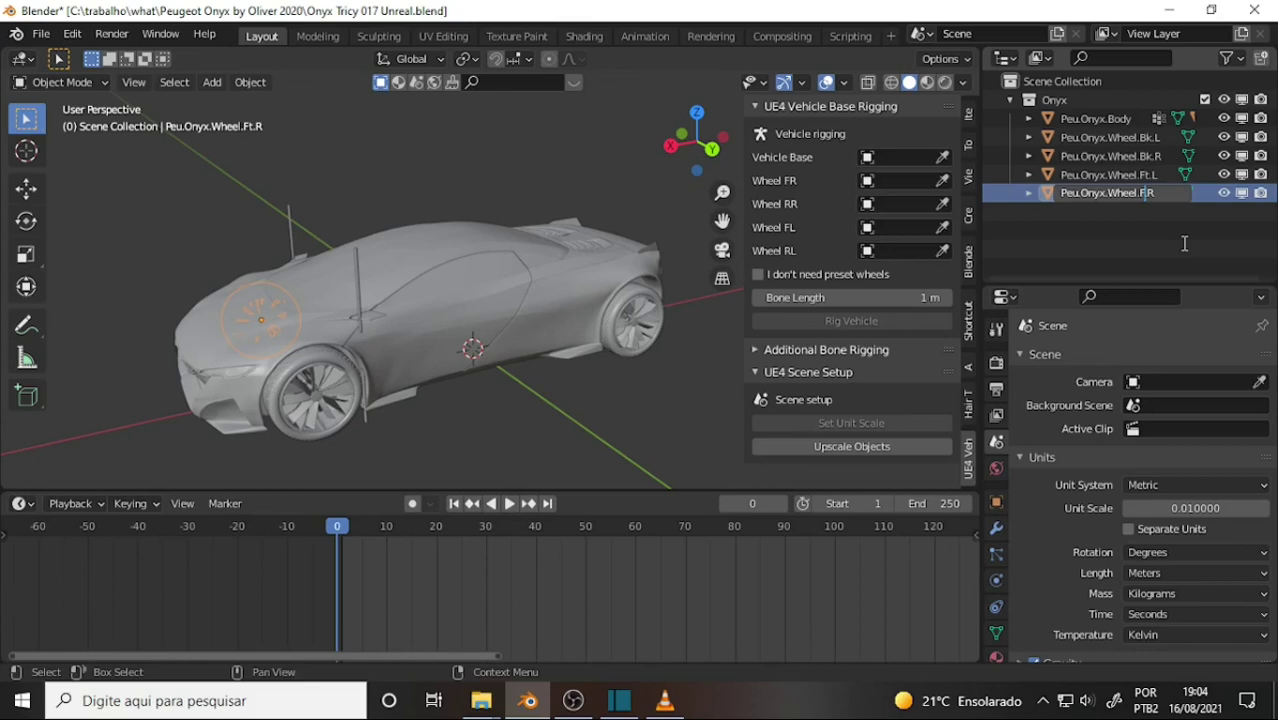
key(Return)
click(1154, 197)
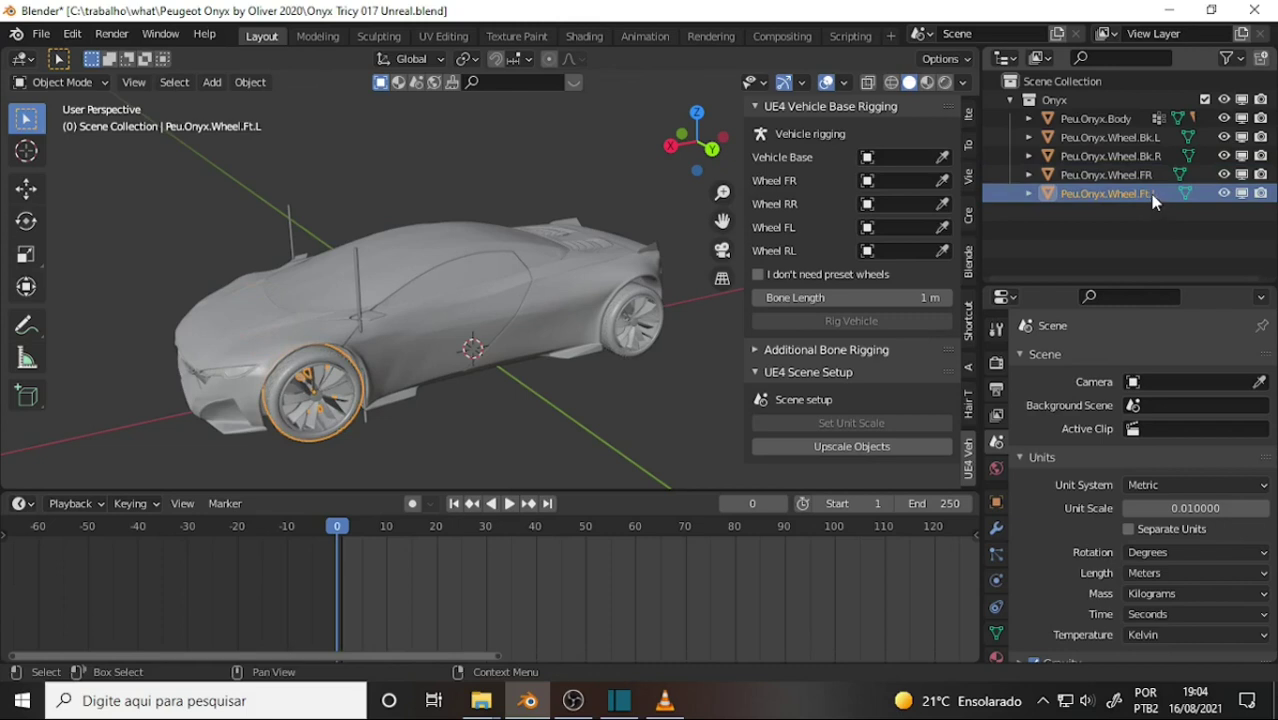
double_click(1150, 194)
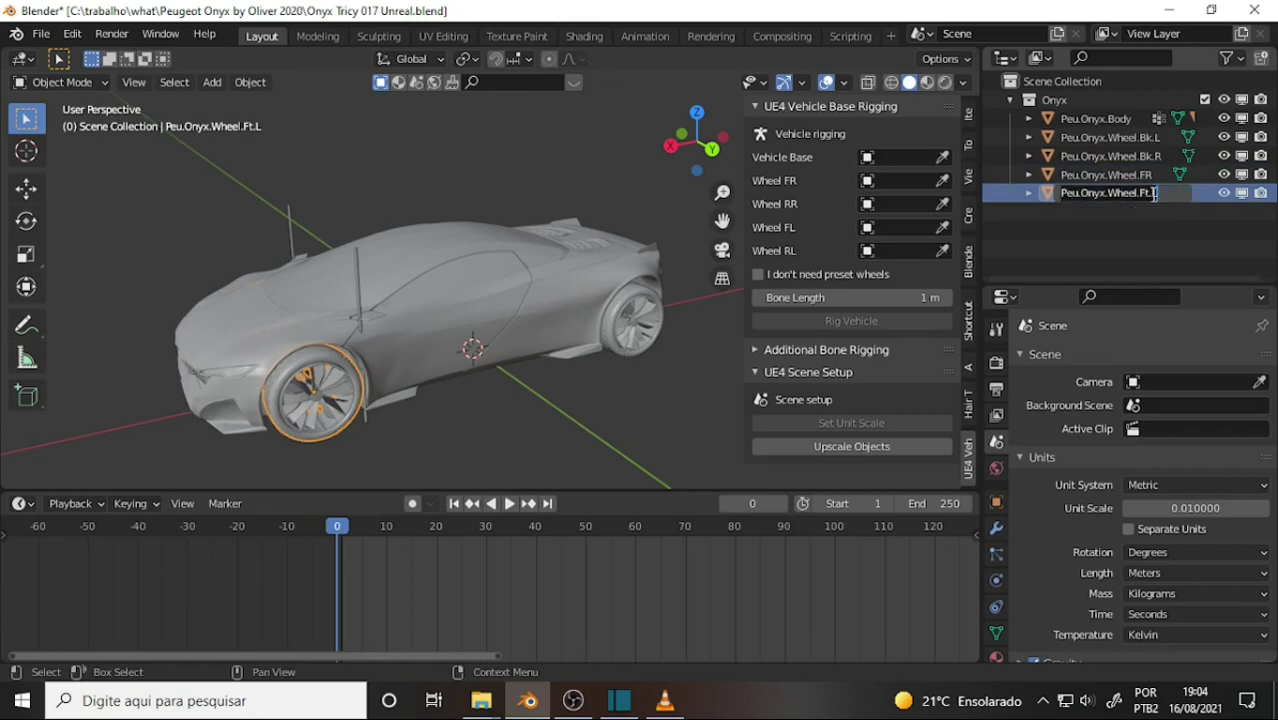
click(1154, 194)
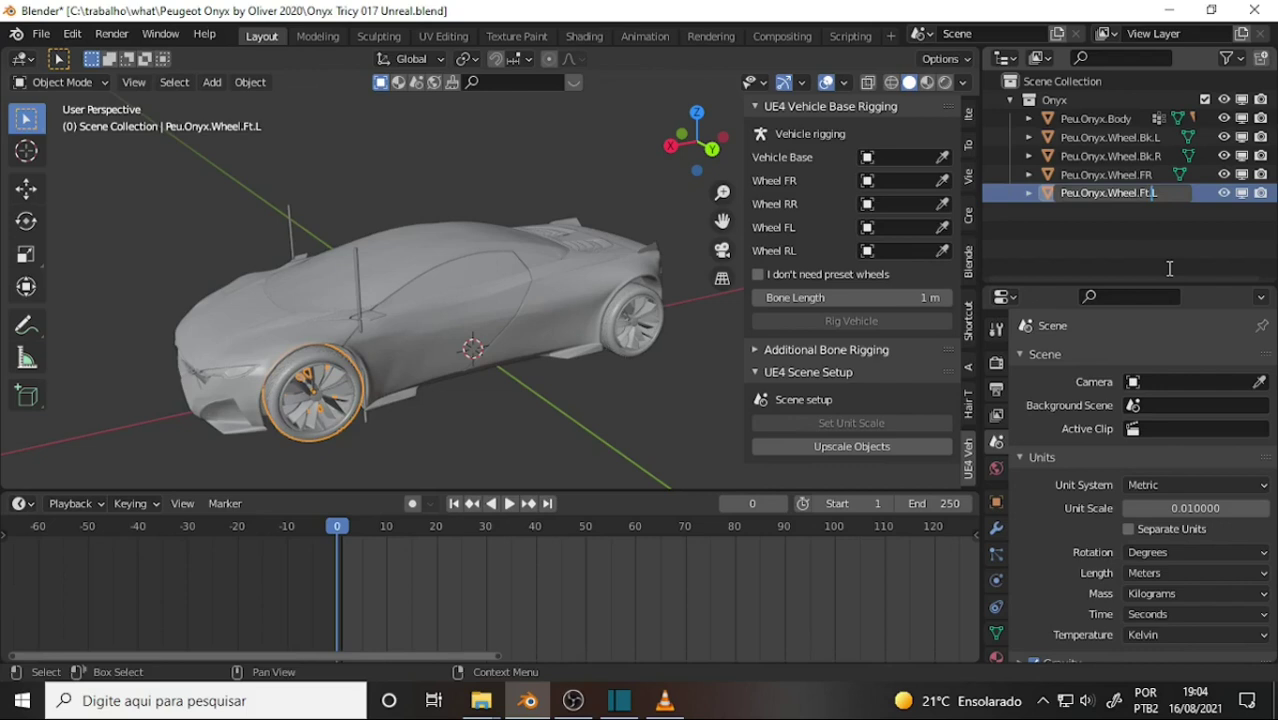
key(BackSpace)
key(BackSpace)
key(Return)
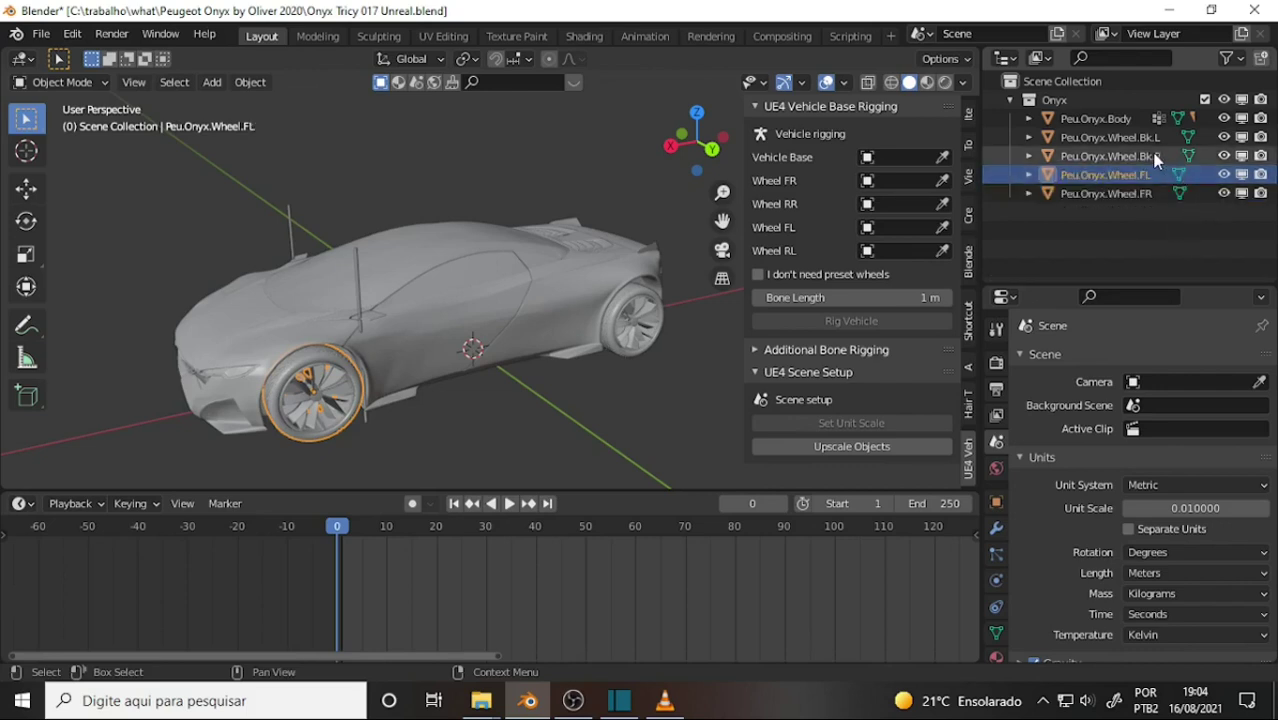
Rename the rear wheels Peu.Onyx.Wheel.Bk.R and Bk.L to Peu.Onyx.Wheel.RR and RL
click(1150, 158)
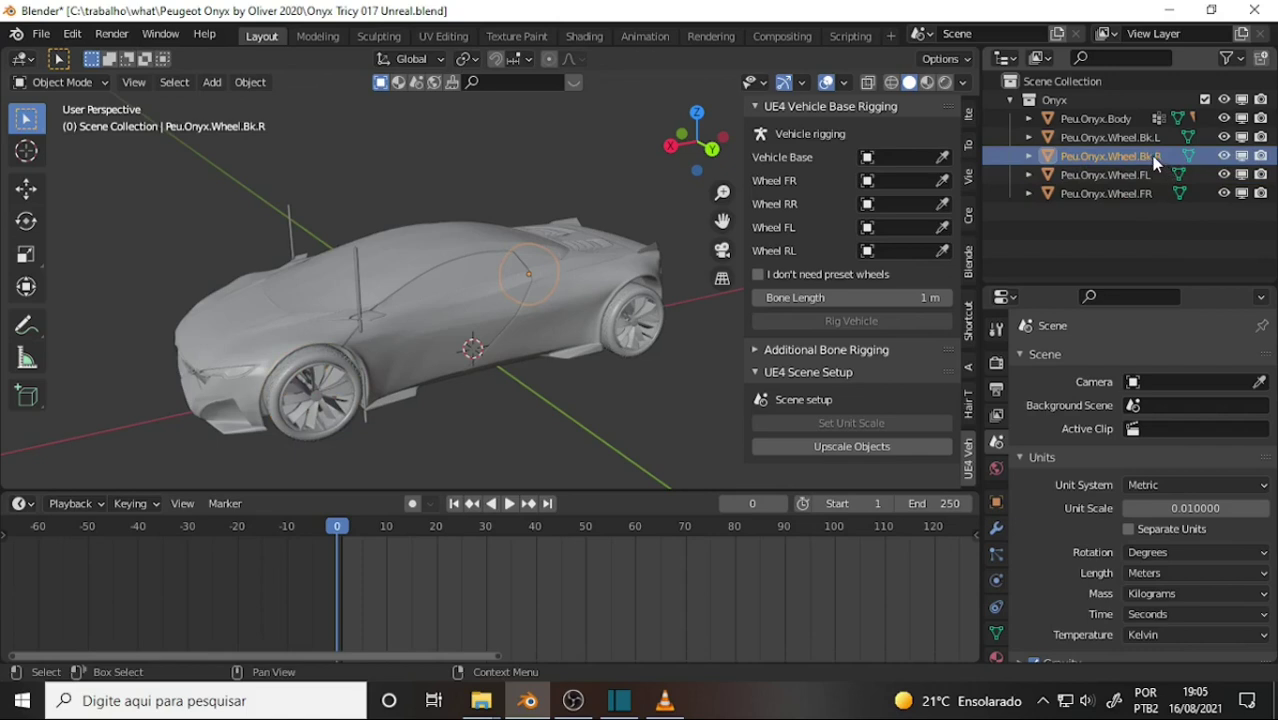
double_click(1155, 160)
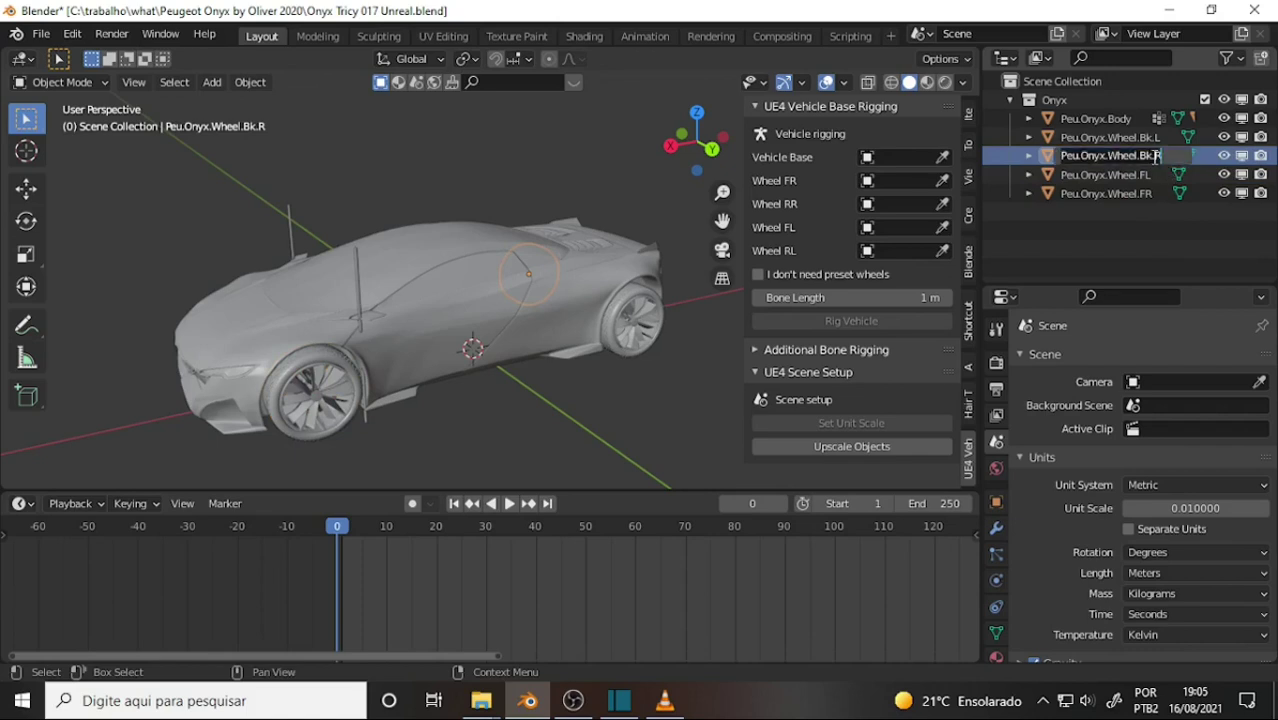
click(1155, 157)
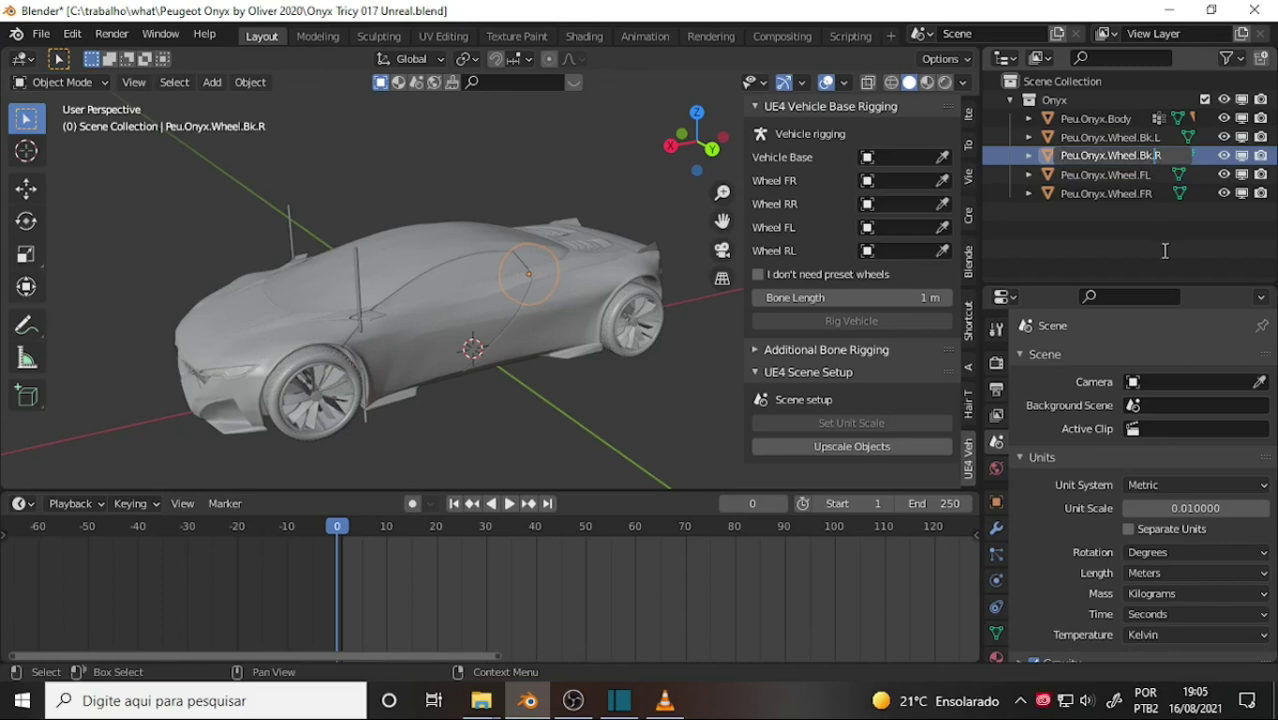
key(BackSpace)
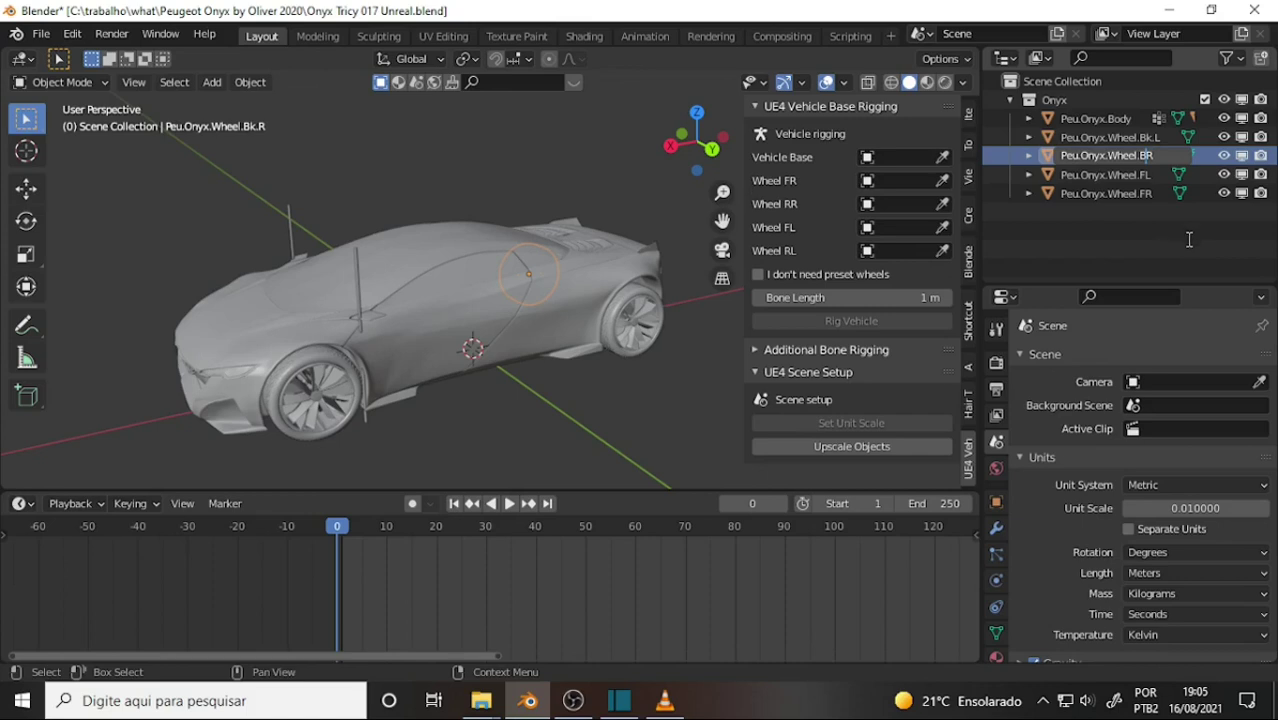
key(BackSpace)
text(R)
key(Return)
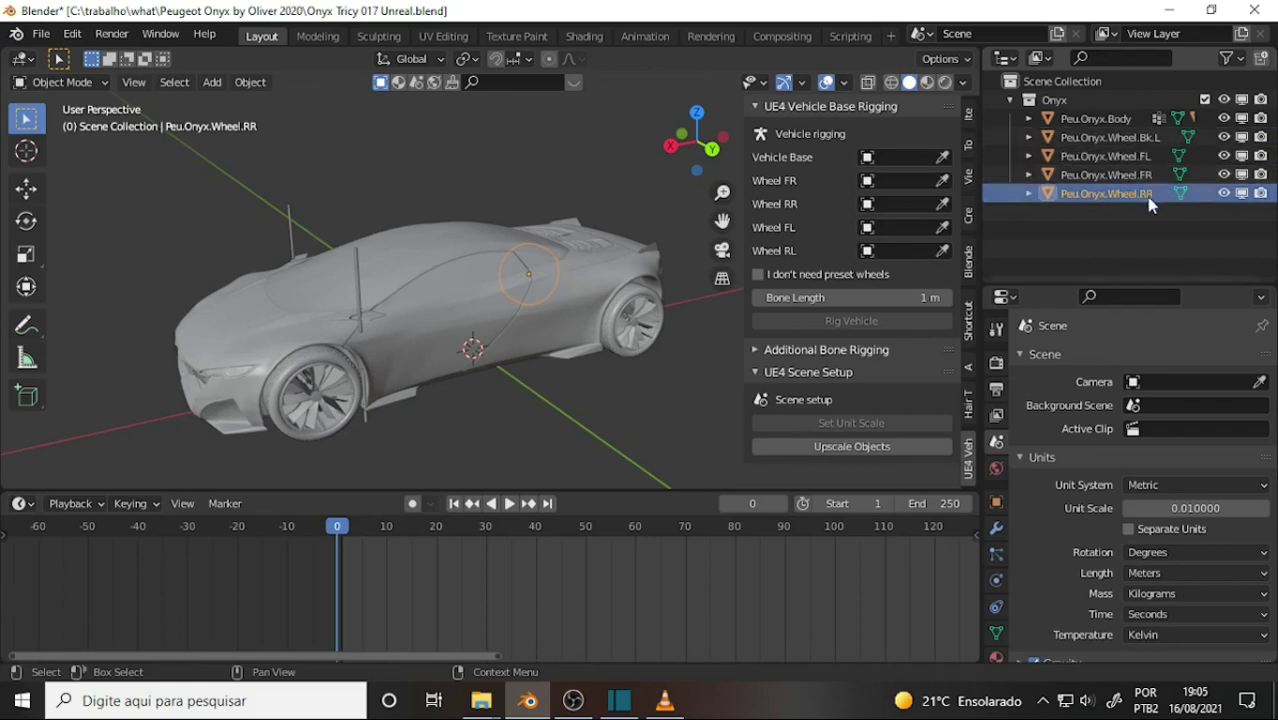
click(1155, 140)
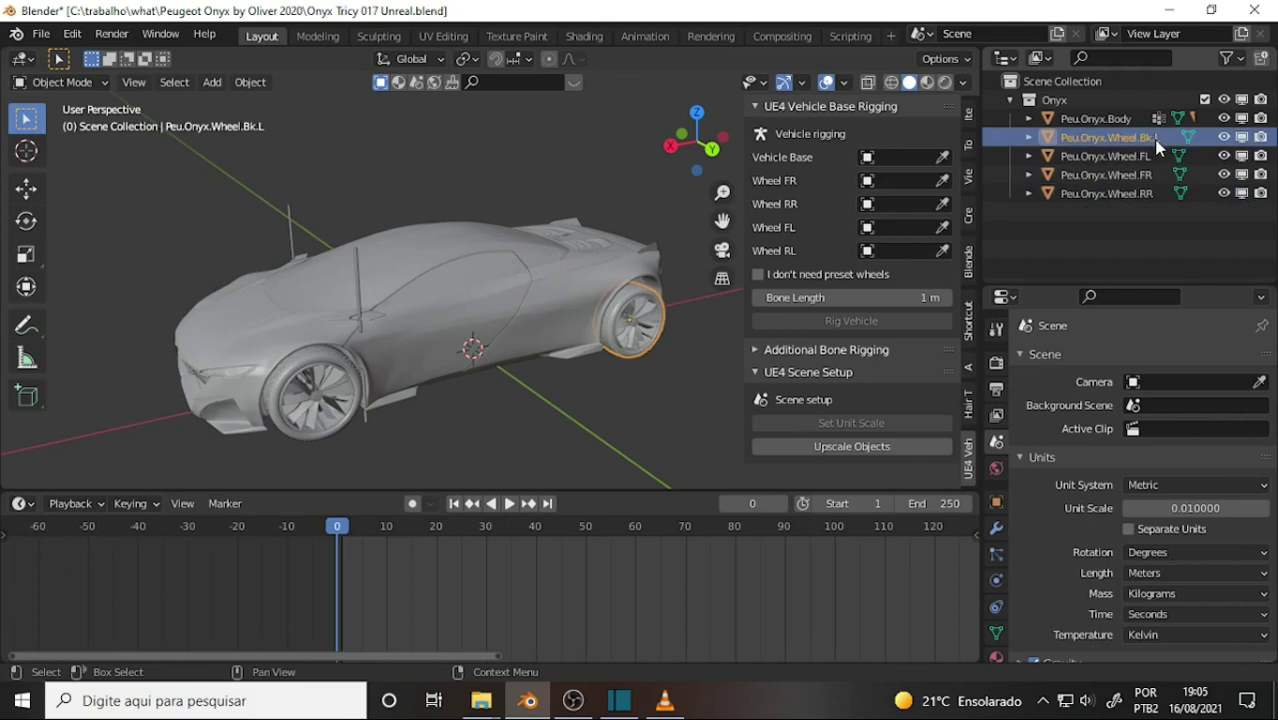
double_click(1156, 142)
click(1157, 140)
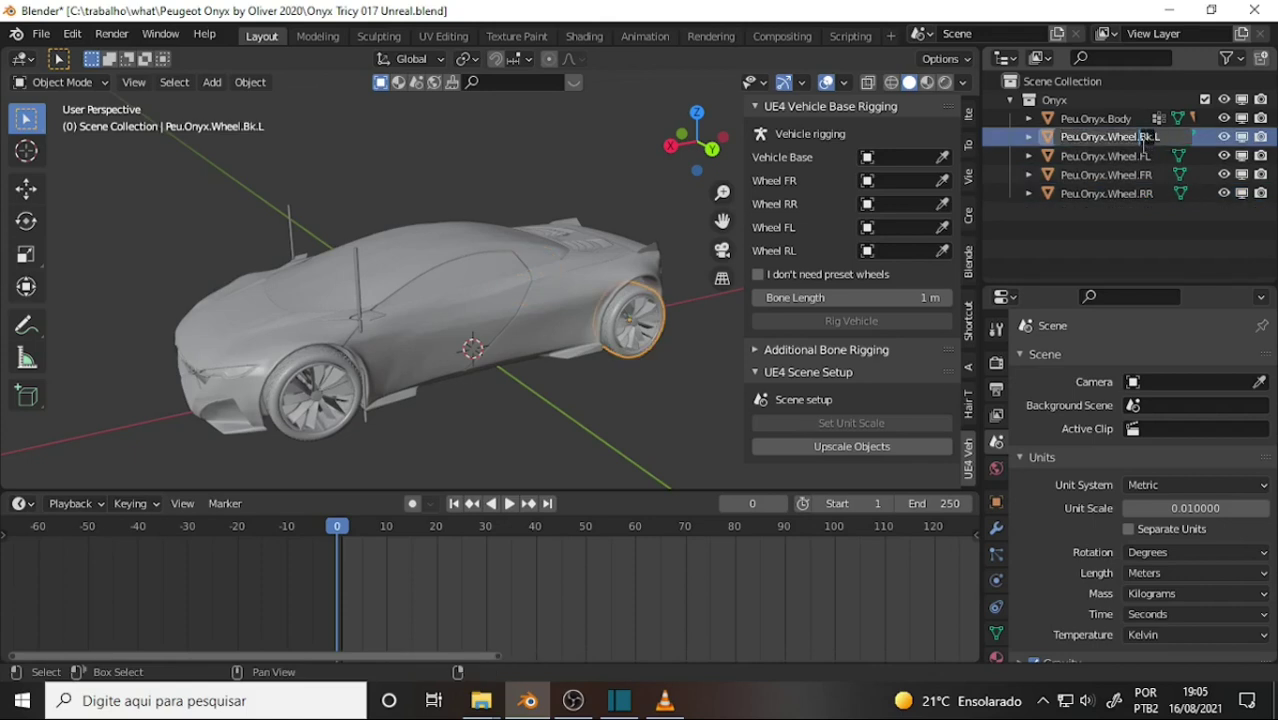
text(RL)
key(Return)
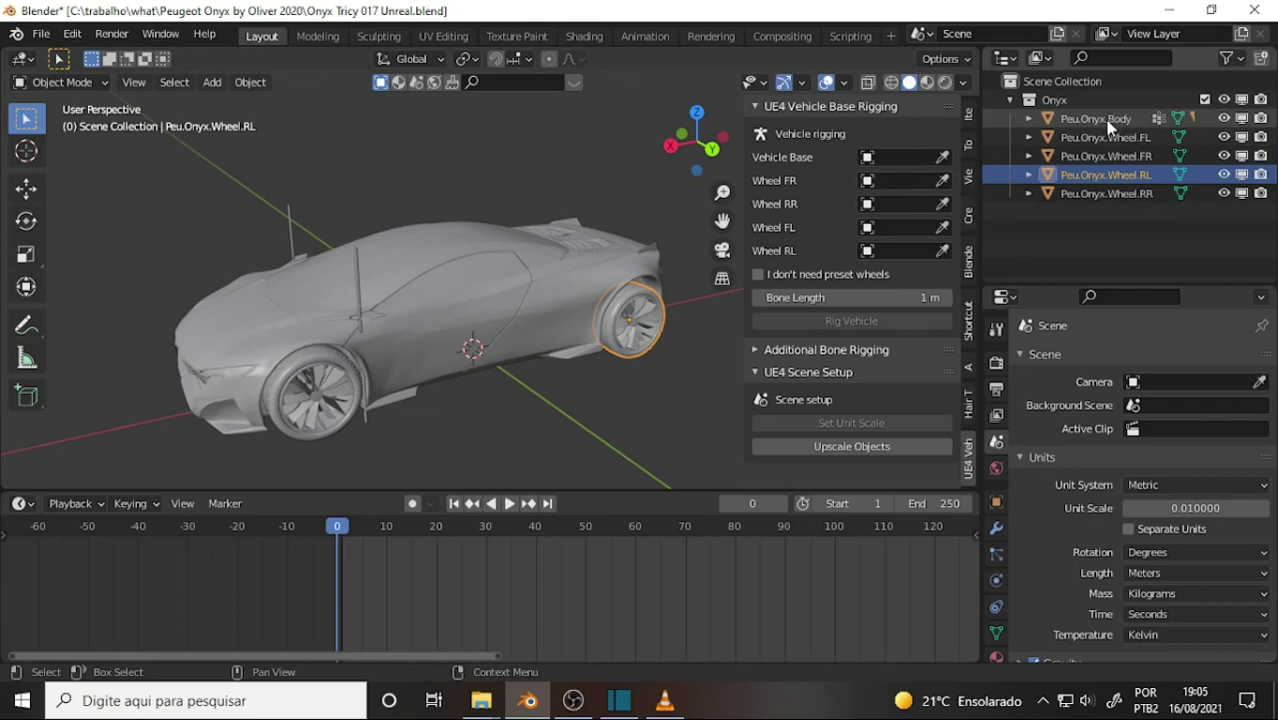
Set the vehicle base to Peu.Onyx.Body and the Wheel FR slot to Peu.Onyx.Wheel.FR
click(943, 158)
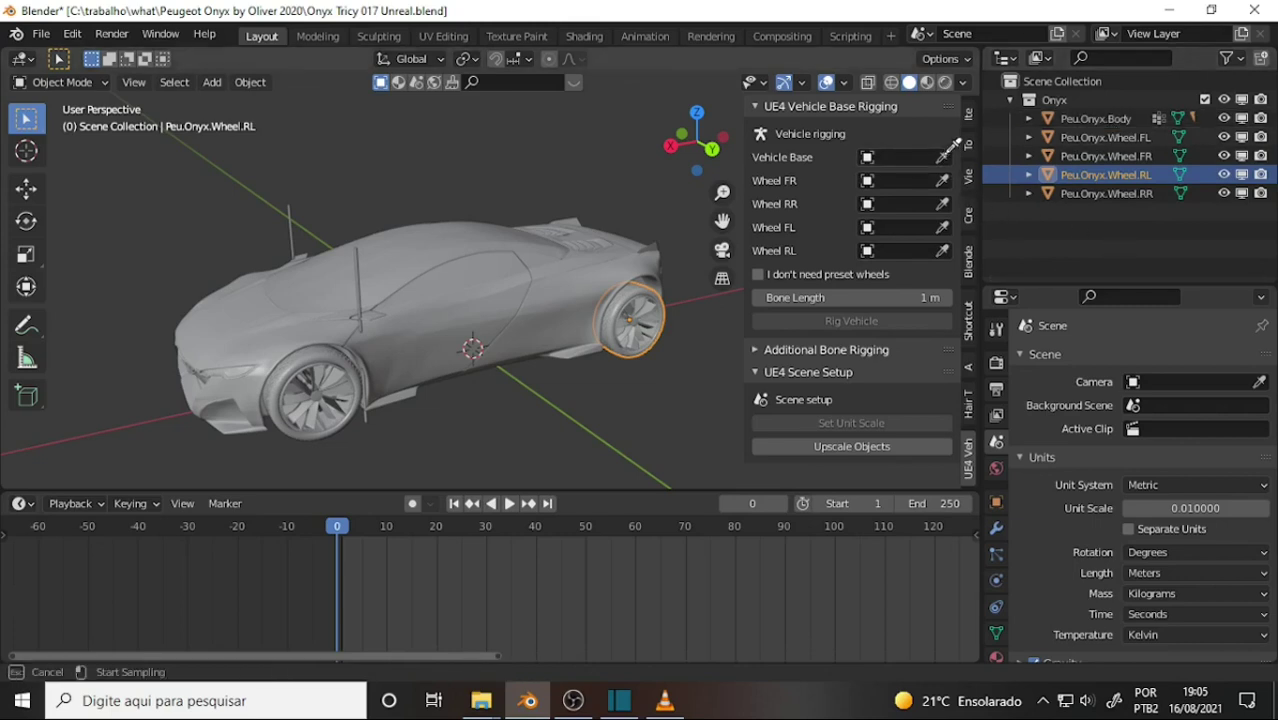
click(895, 157)
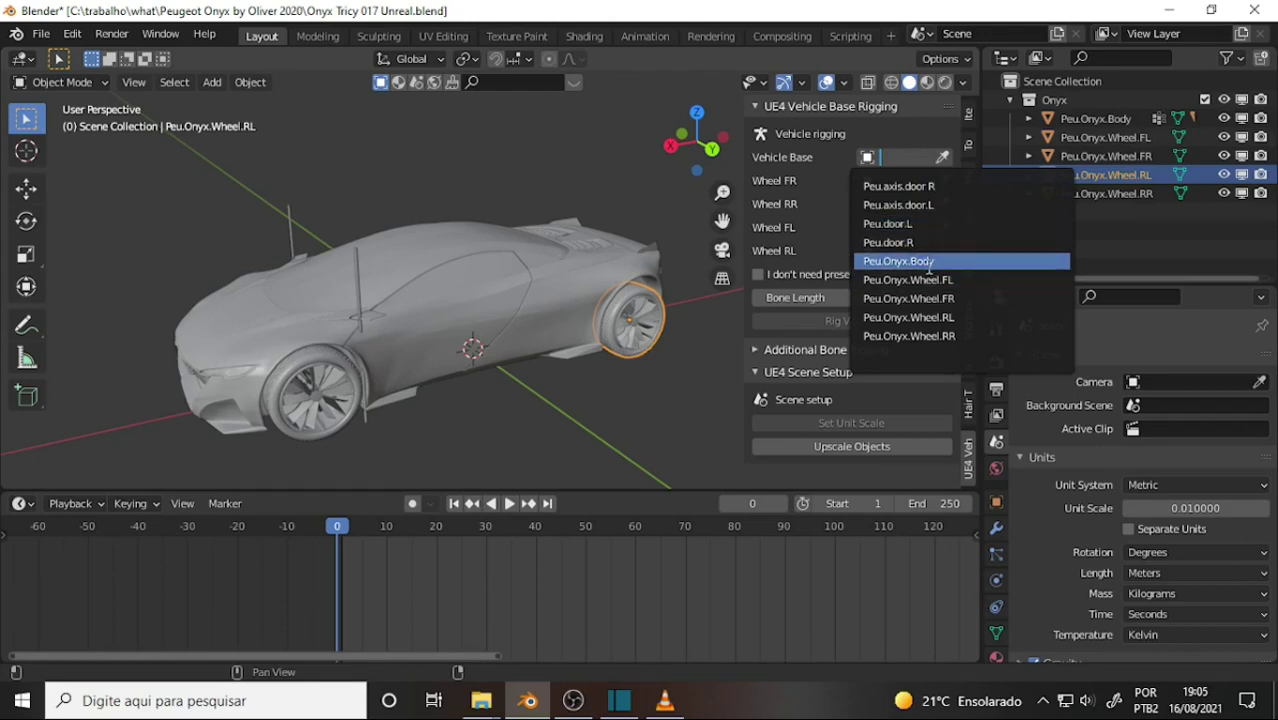
click(900, 261)
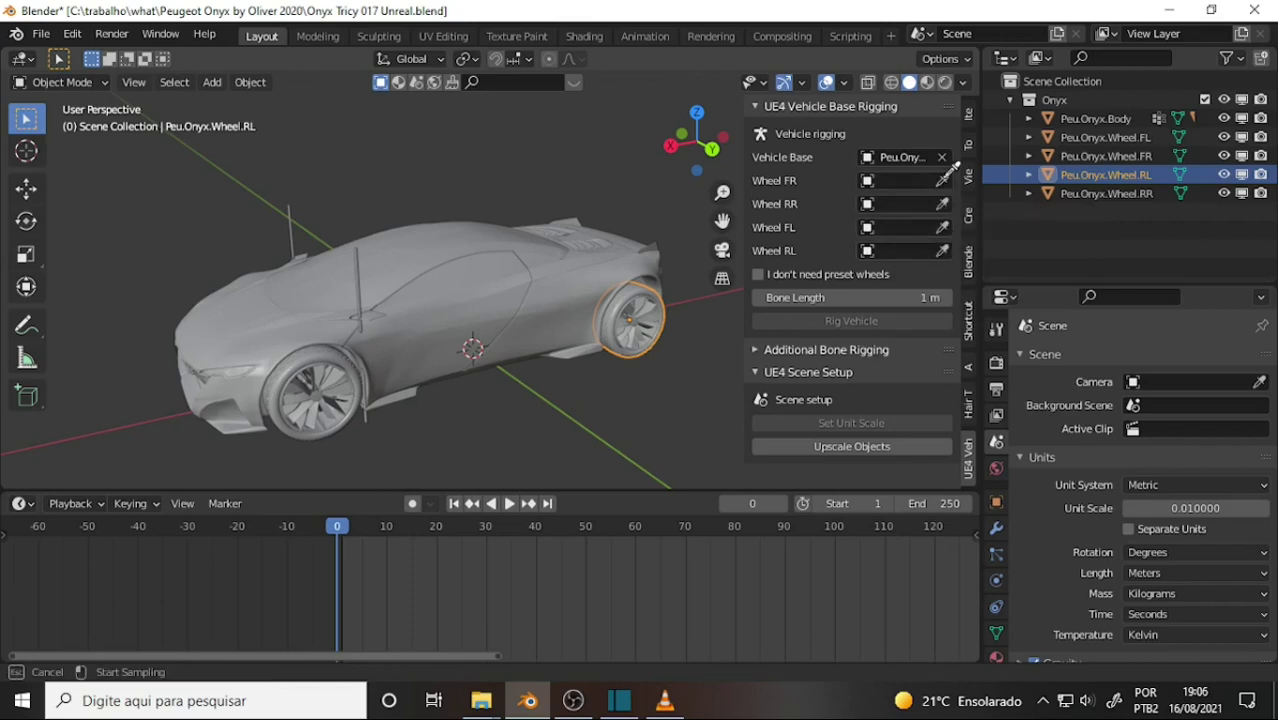
click(868, 190)
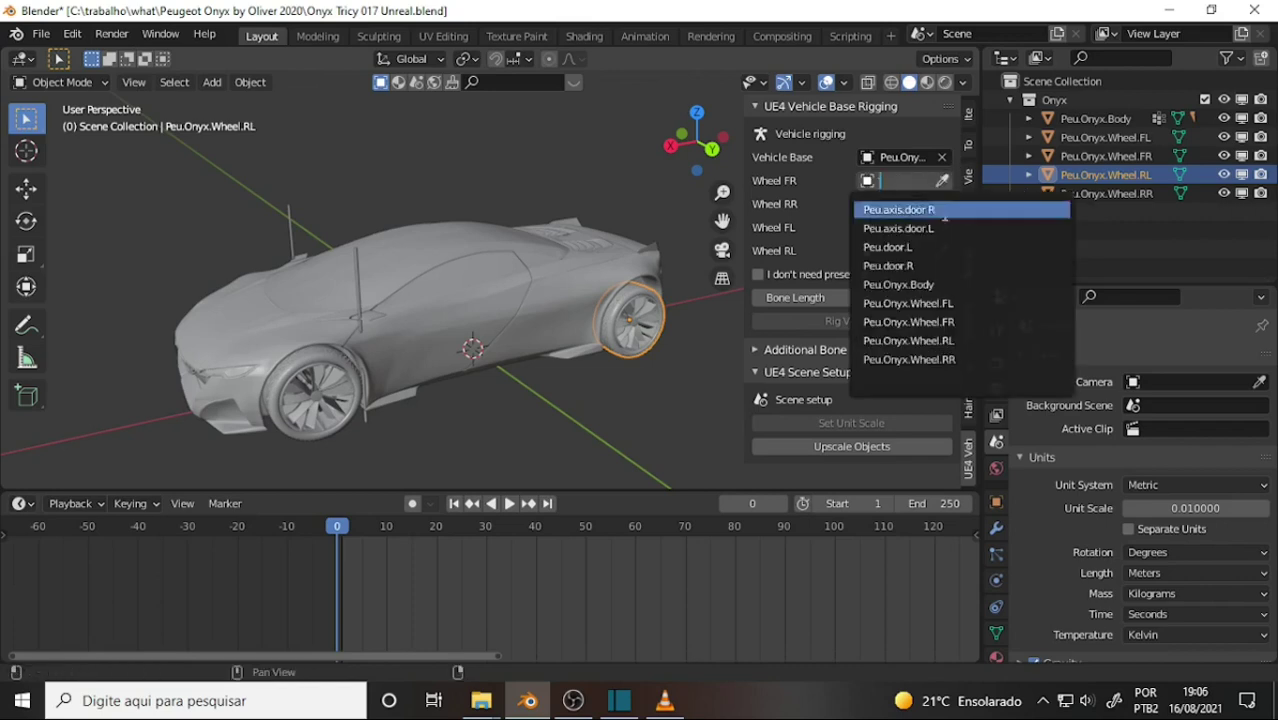
click(970, 318)
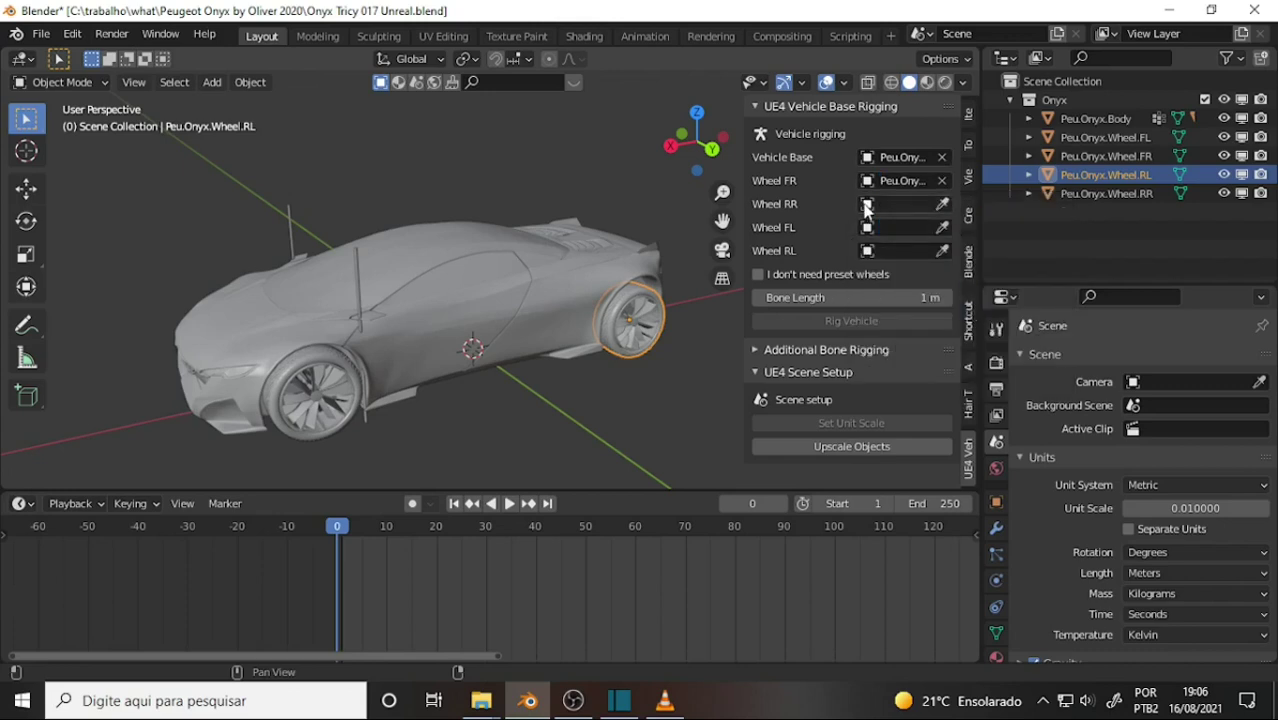
Assign Peu.Onyx.Wheel.RR, FL and RL to the Wheel RR, FL and RL slots
drag(746, 196, 645, 195)
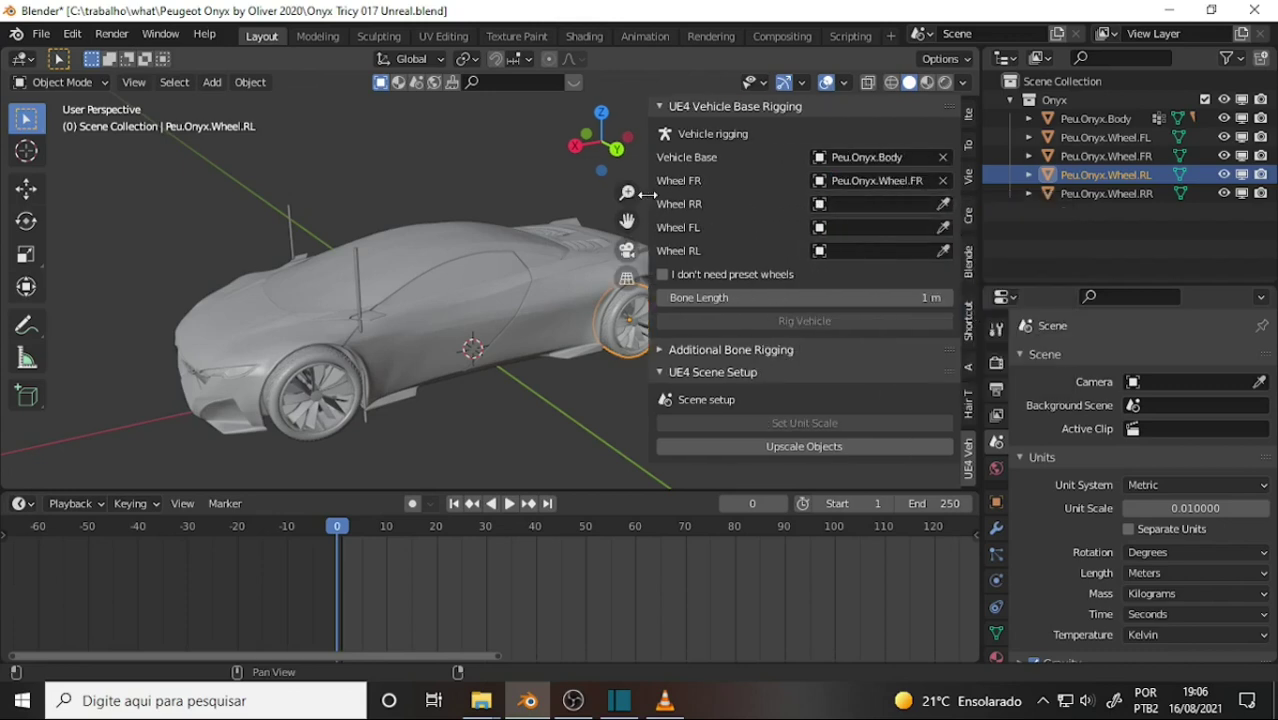
click(820, 205)
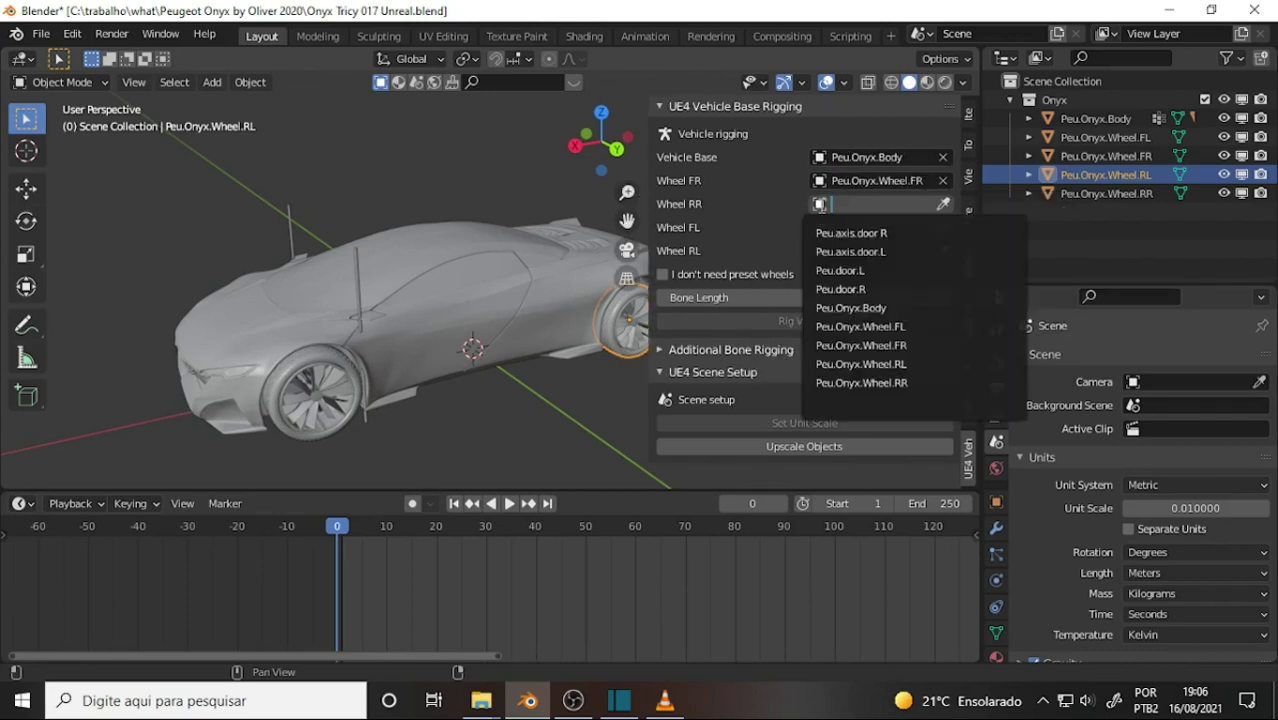
click(860, 383)
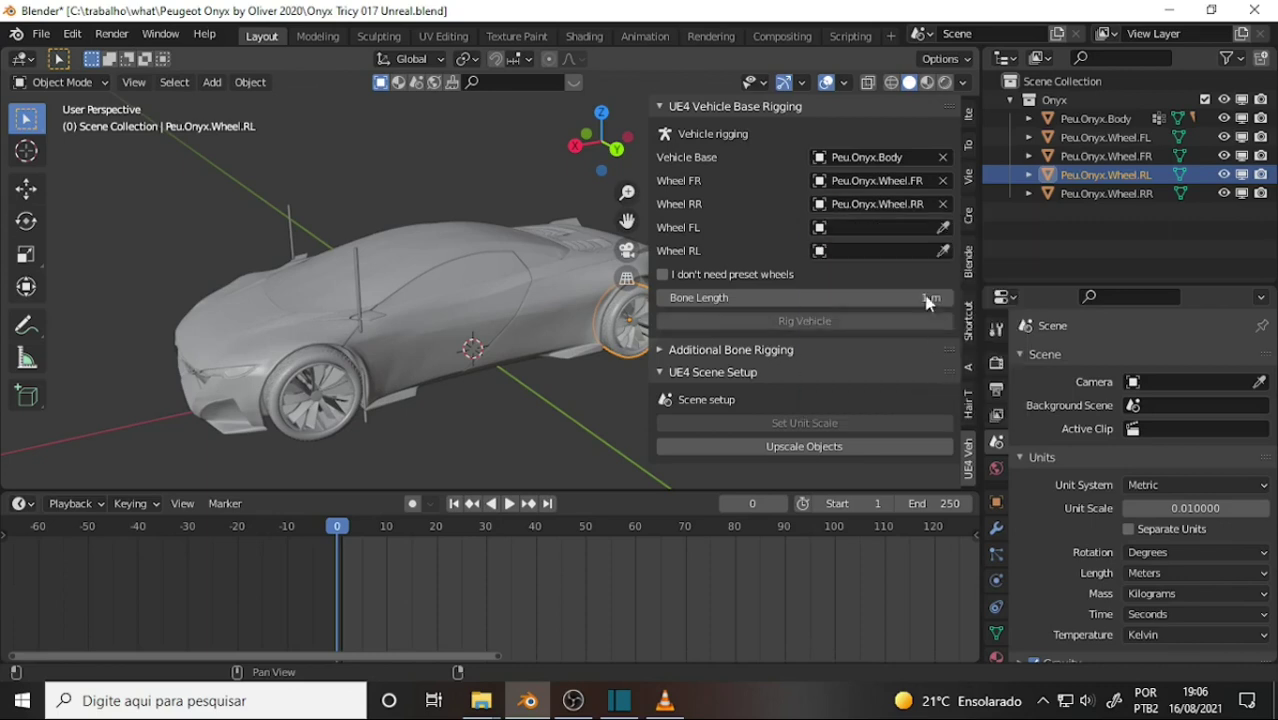
click(820, 228)
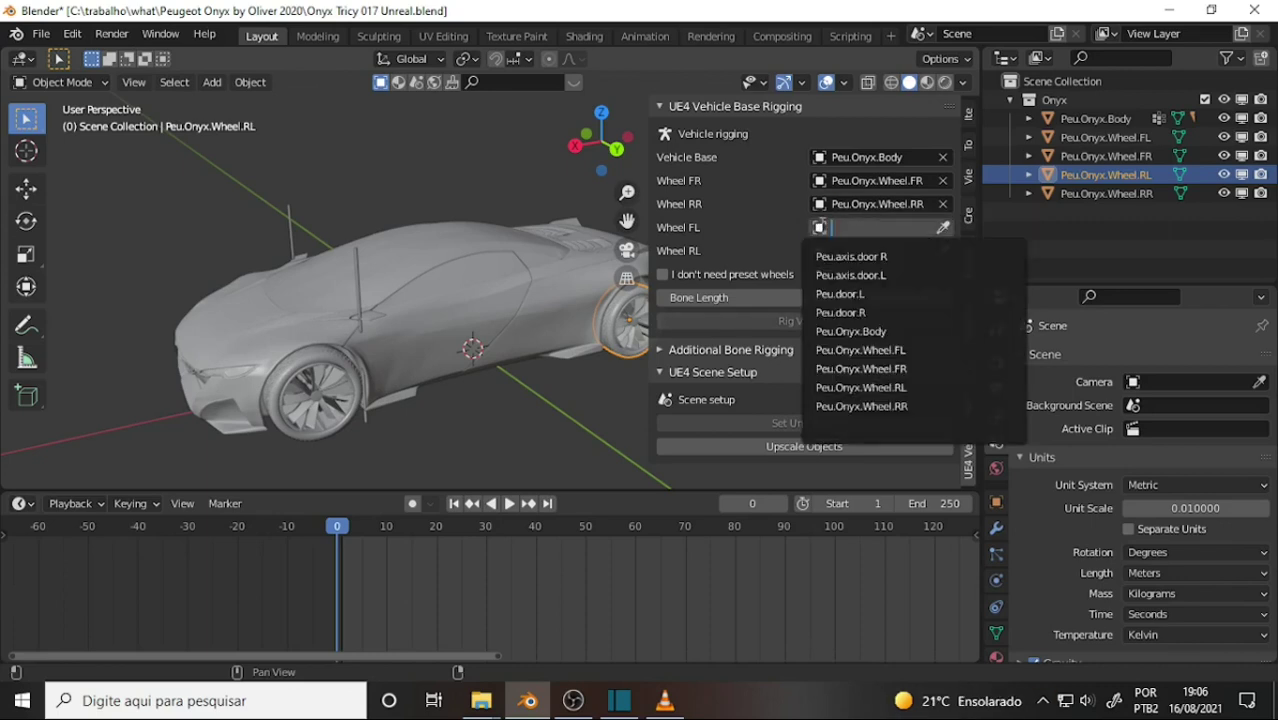
click(950, 355)
click(820, 251)
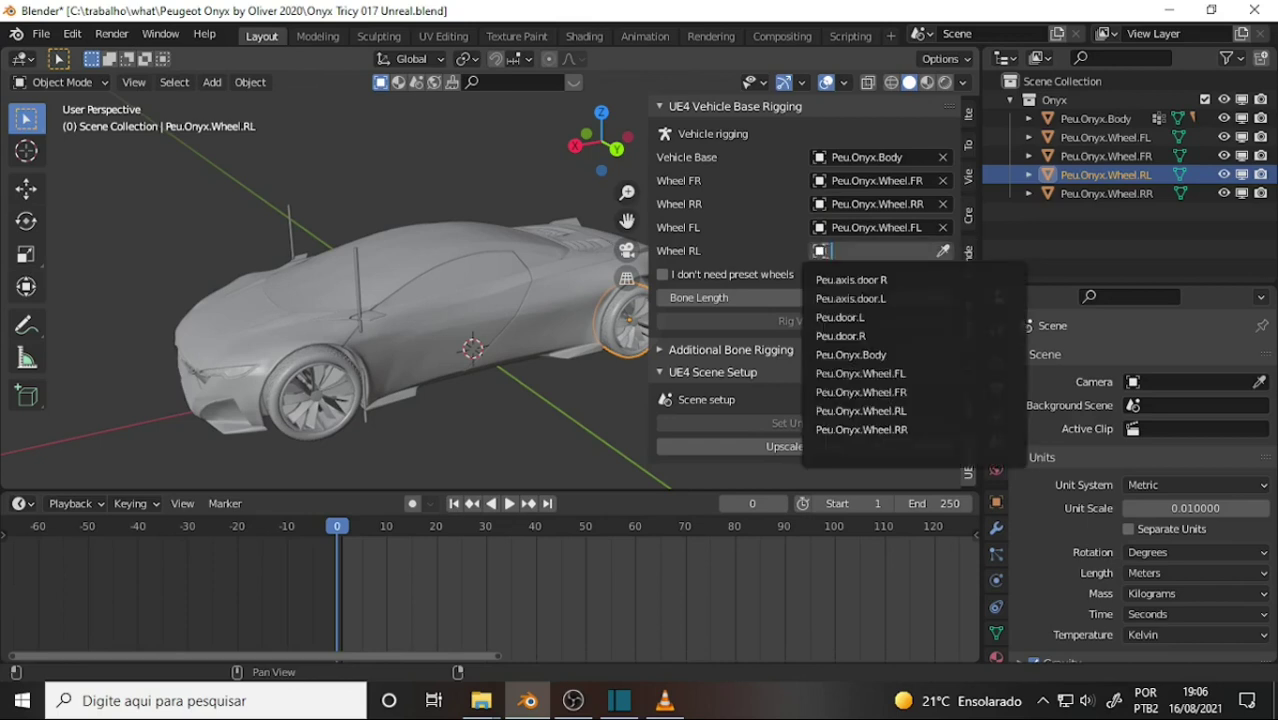
click(920, 411)
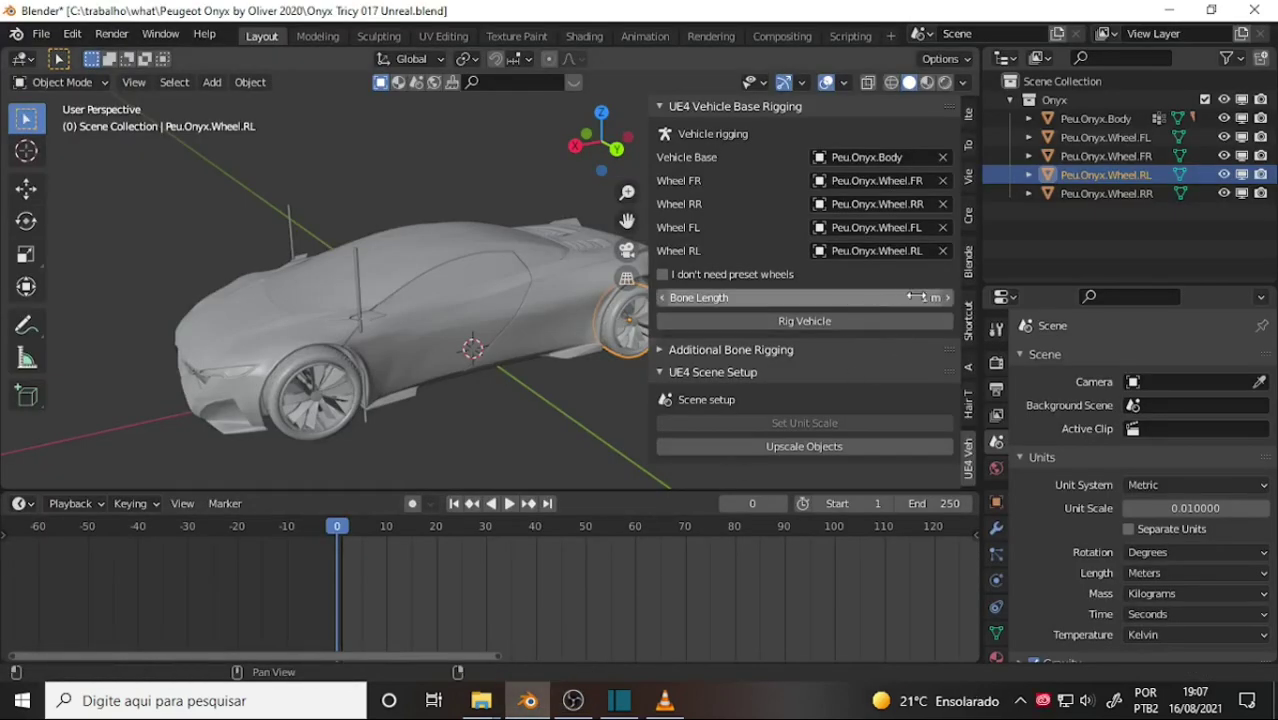
Set Bone Length to 0.5 m and rig the vehicle
click(845, 298)
click(603, 316)
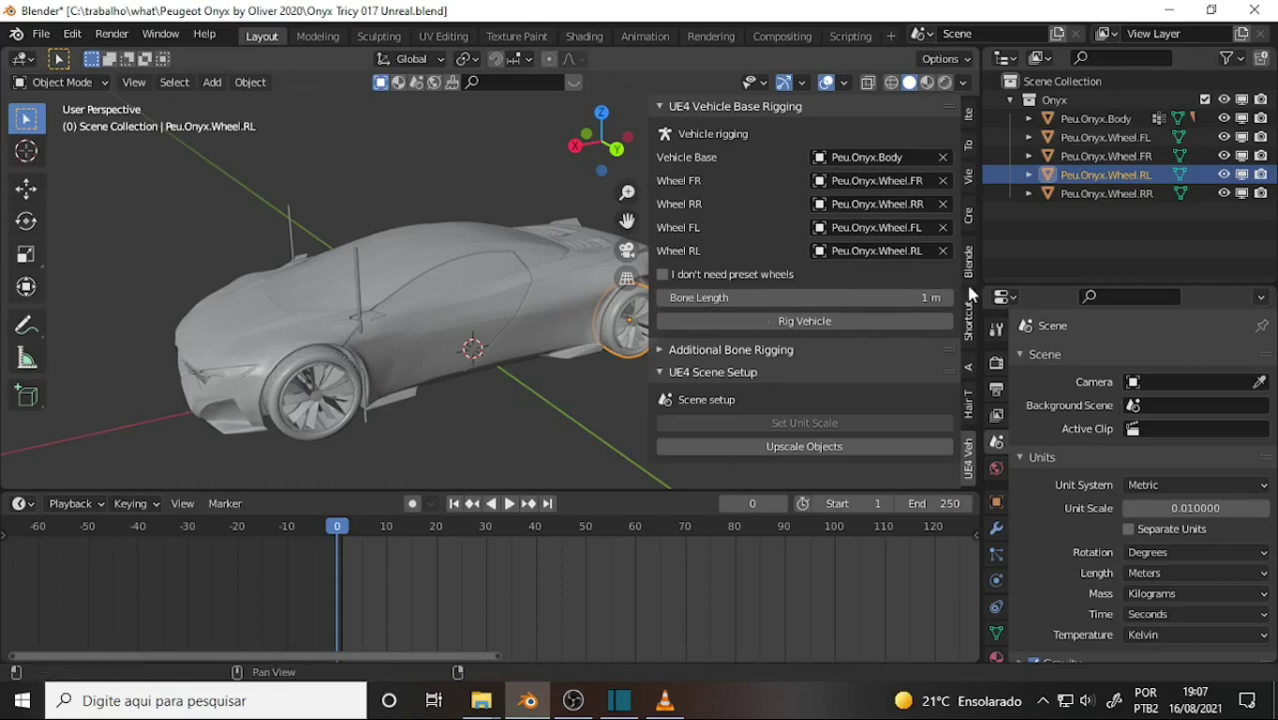
click(921, 297)
key(BackSpace)
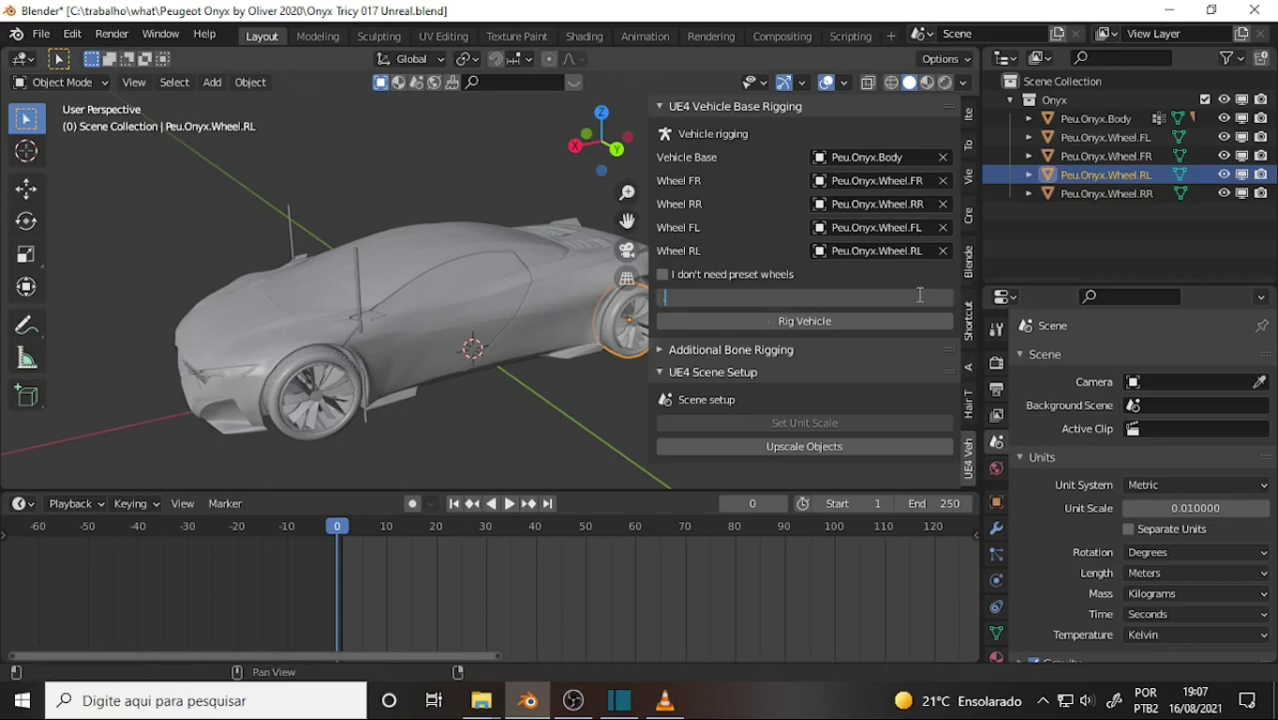
text(.5)
key(Return)
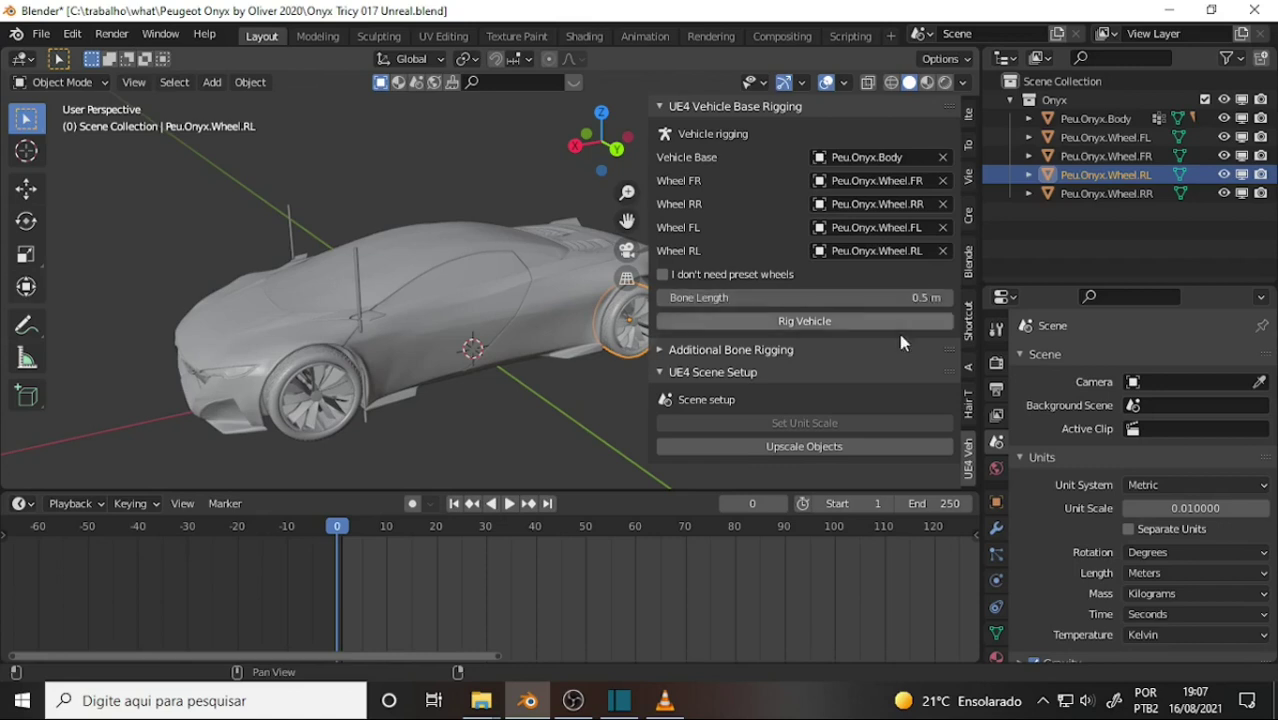
click(796, 328)
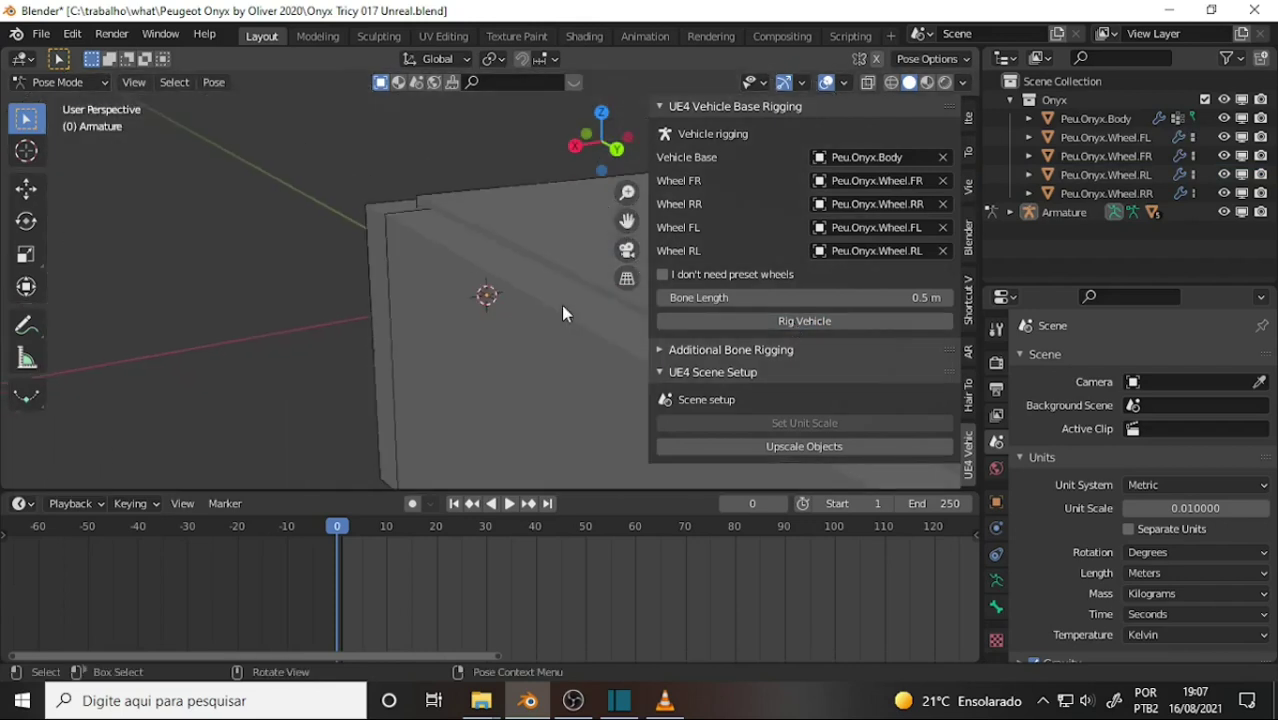
Undo the oversized armature and restore the rigging panel's width
scroll(561, 305, down, 5)
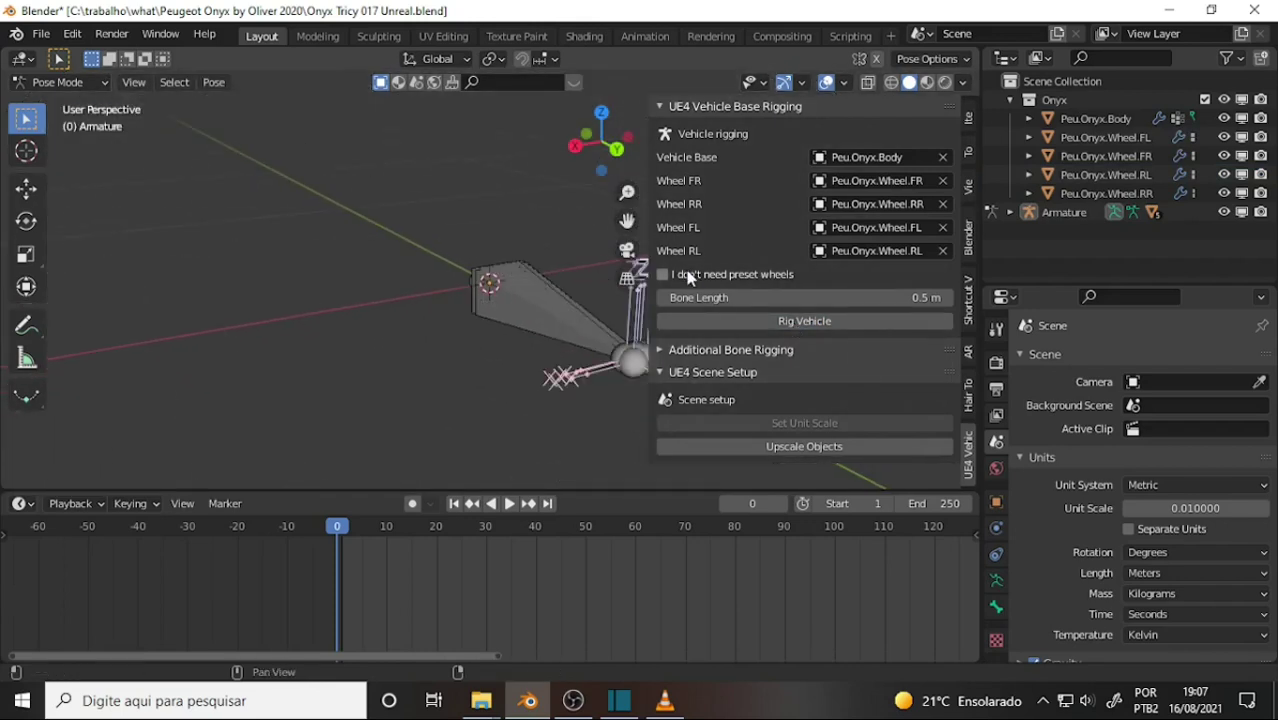
drag(651, 250, 930, 254)
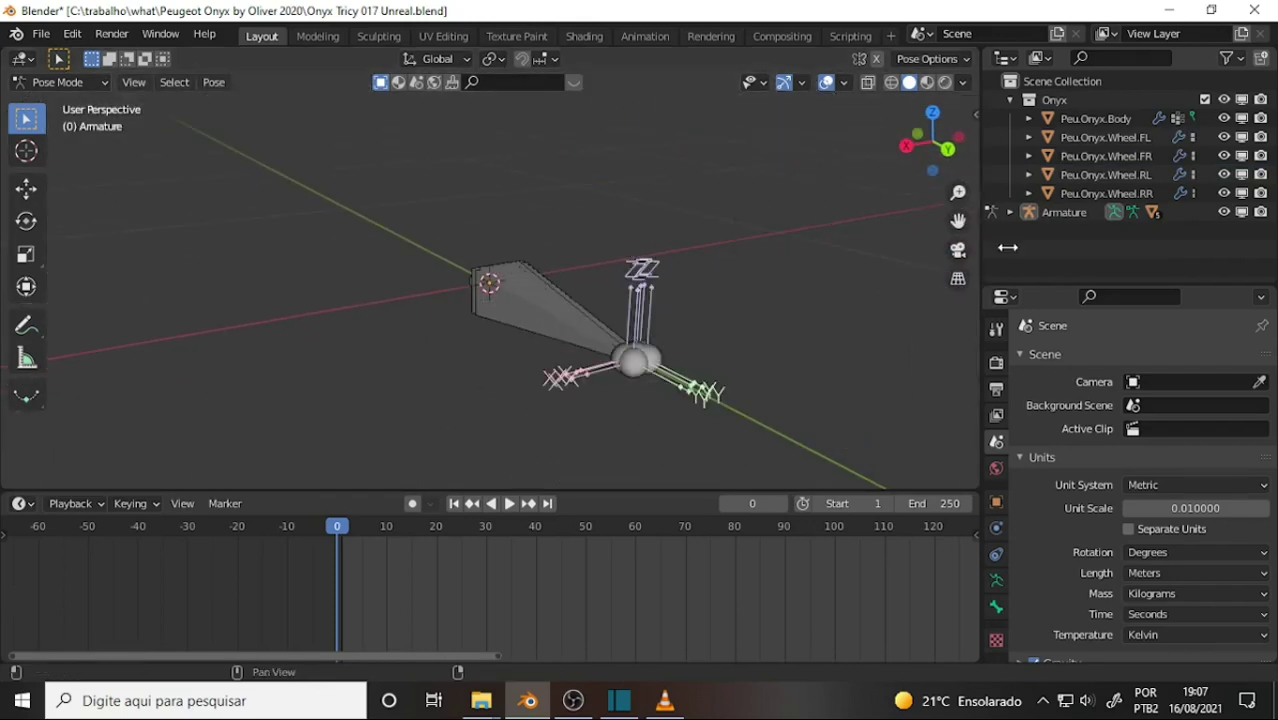
key(ctrl+z)
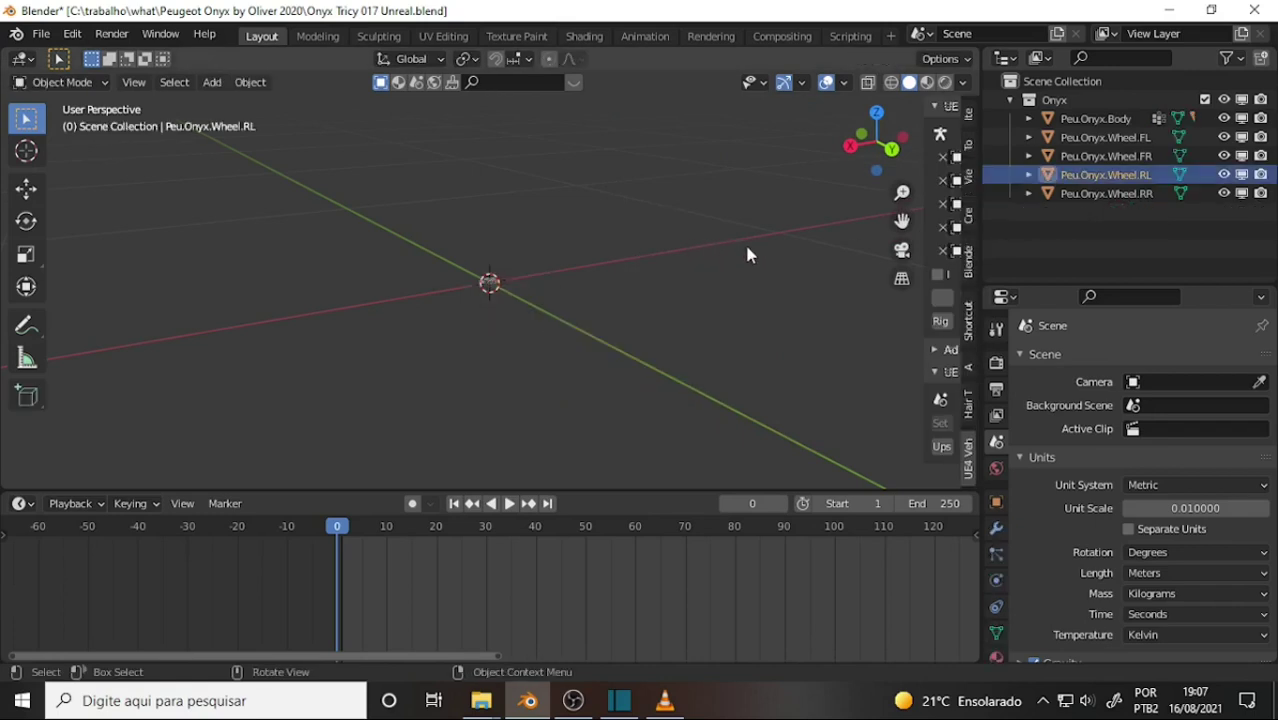
scroll(748, 253, up, 4)
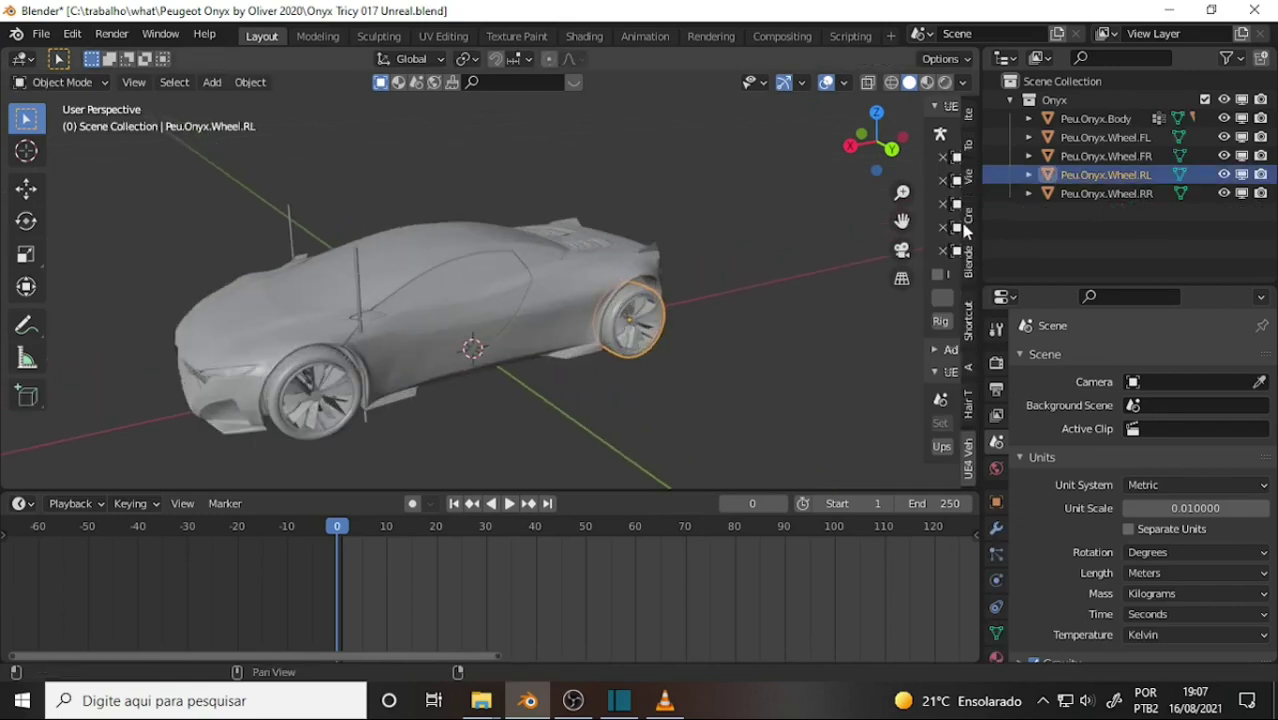
drag(928, 192, 705, 200)
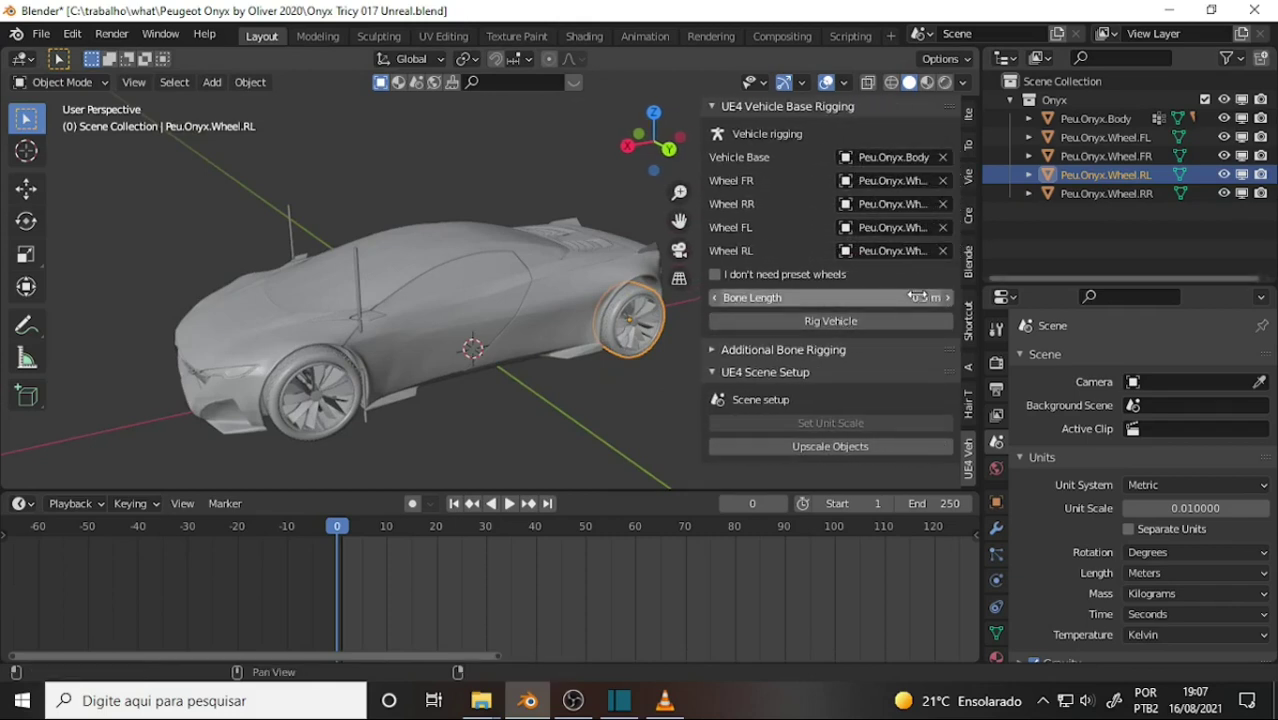
Rig the vehicle with a 0.05 m bone length, then undo it
click(828, 298)
click(728, 297)
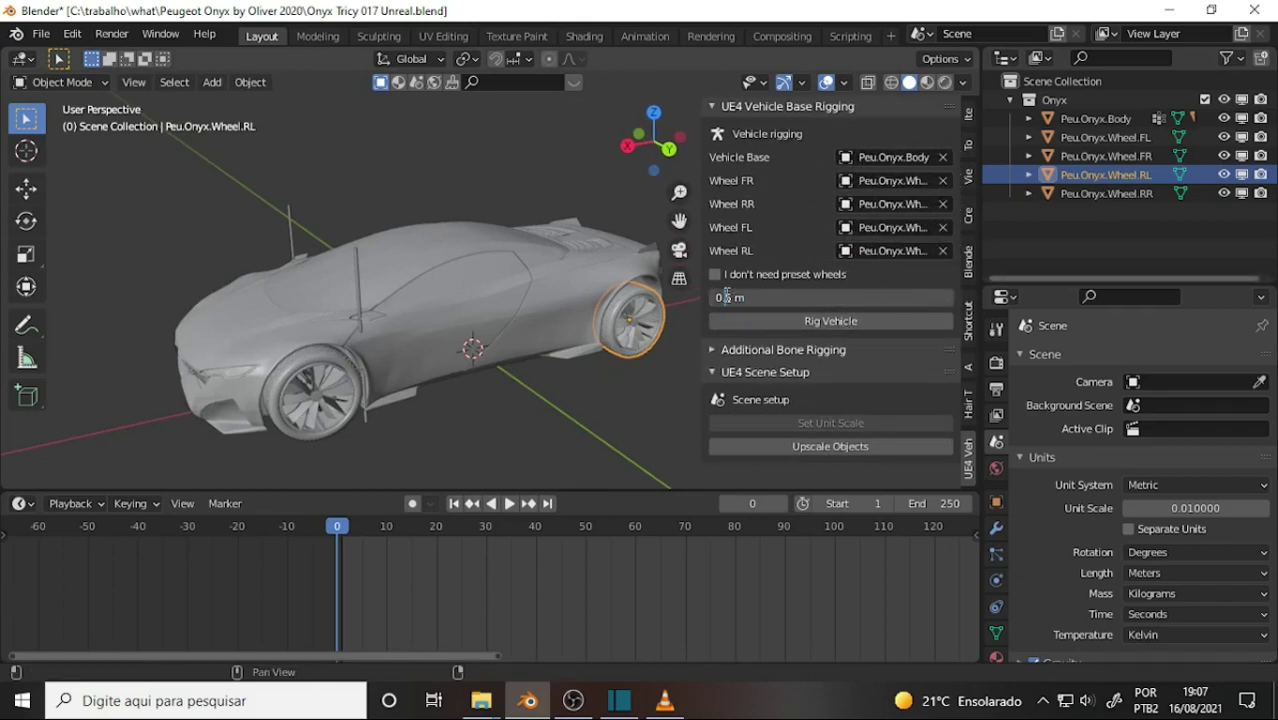
text(0)
click(847, 320)
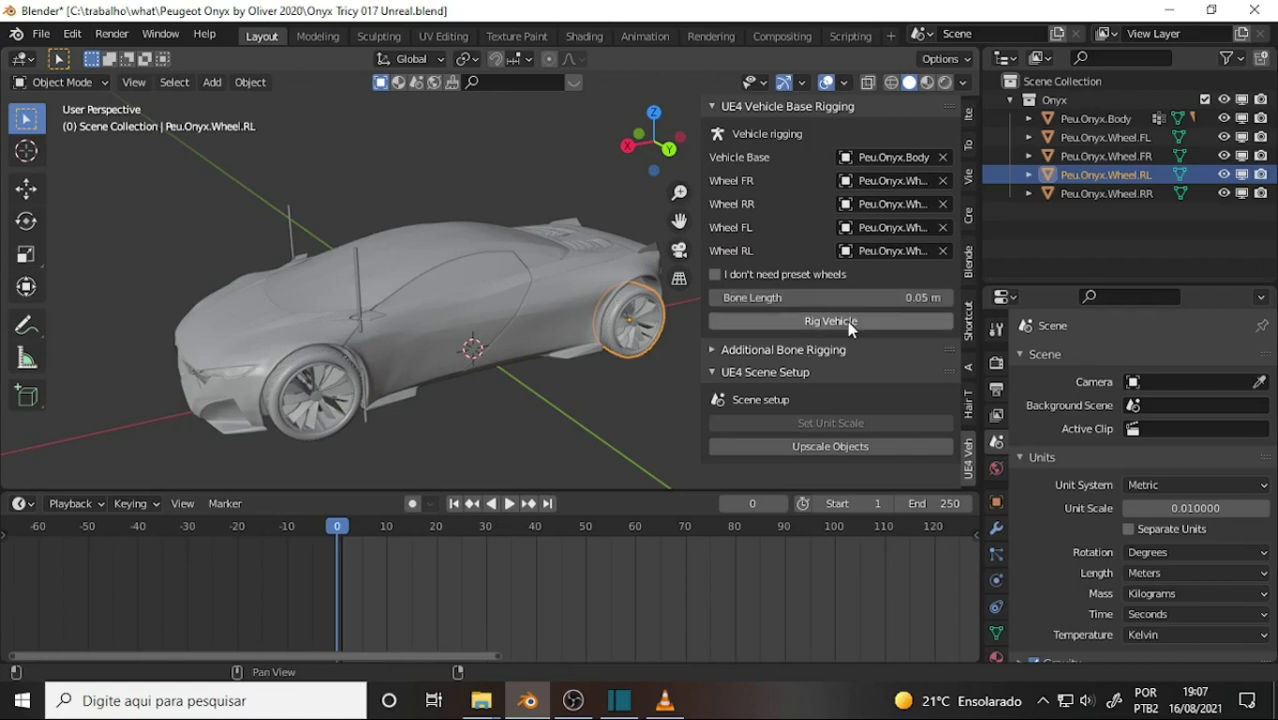
click(826, 330)
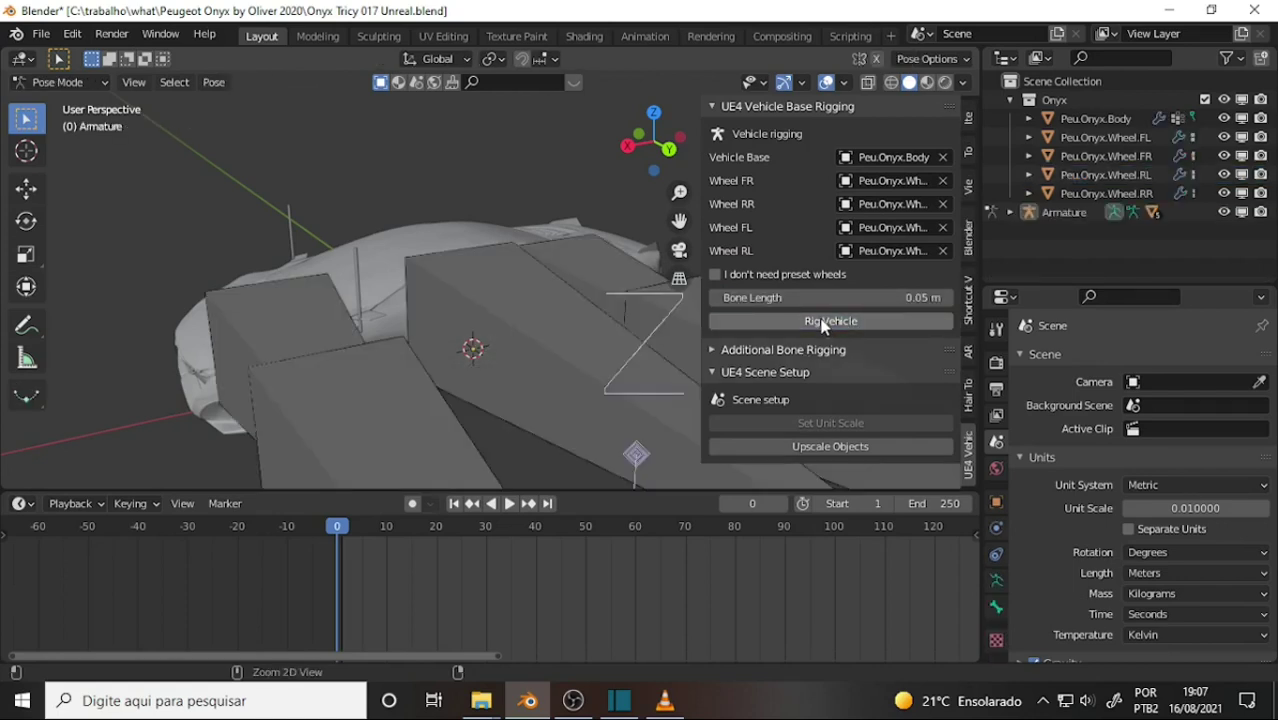
key(ctrl+z)
Rig the vehicle with a 0.005 m bone length and orbit to inspect the small bones
click(948, 297)
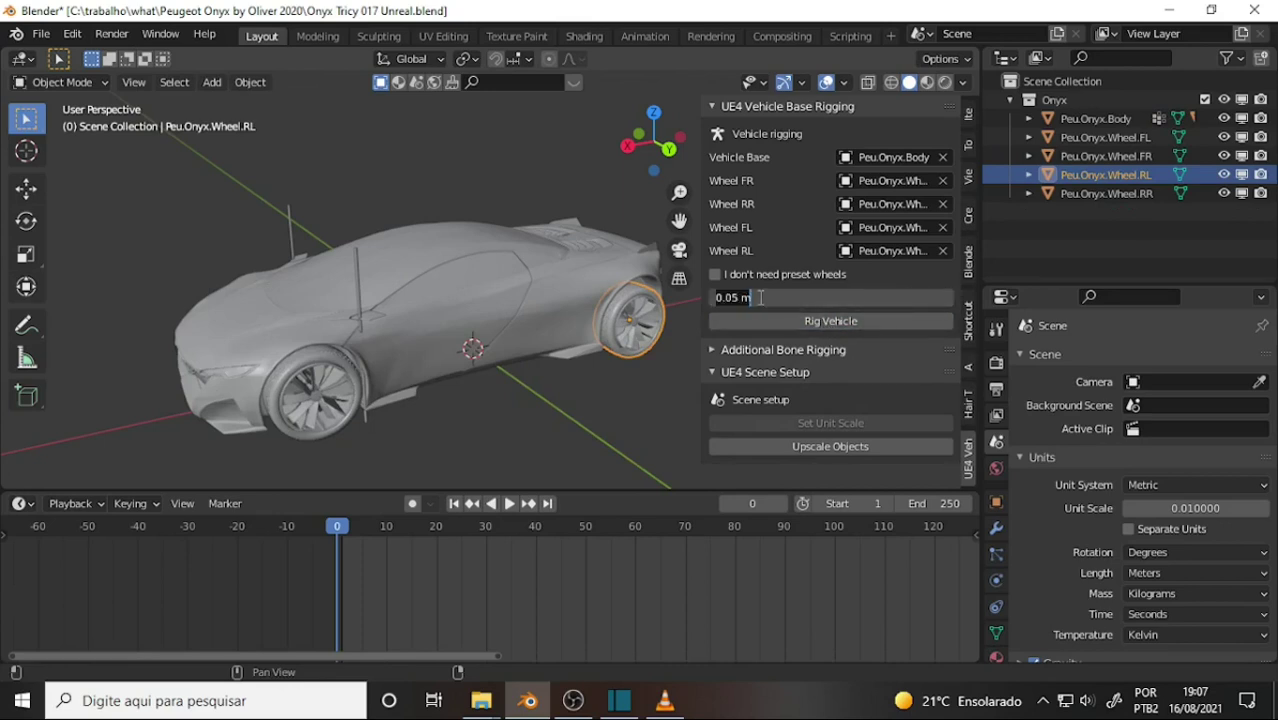
text(0)
key(Return)
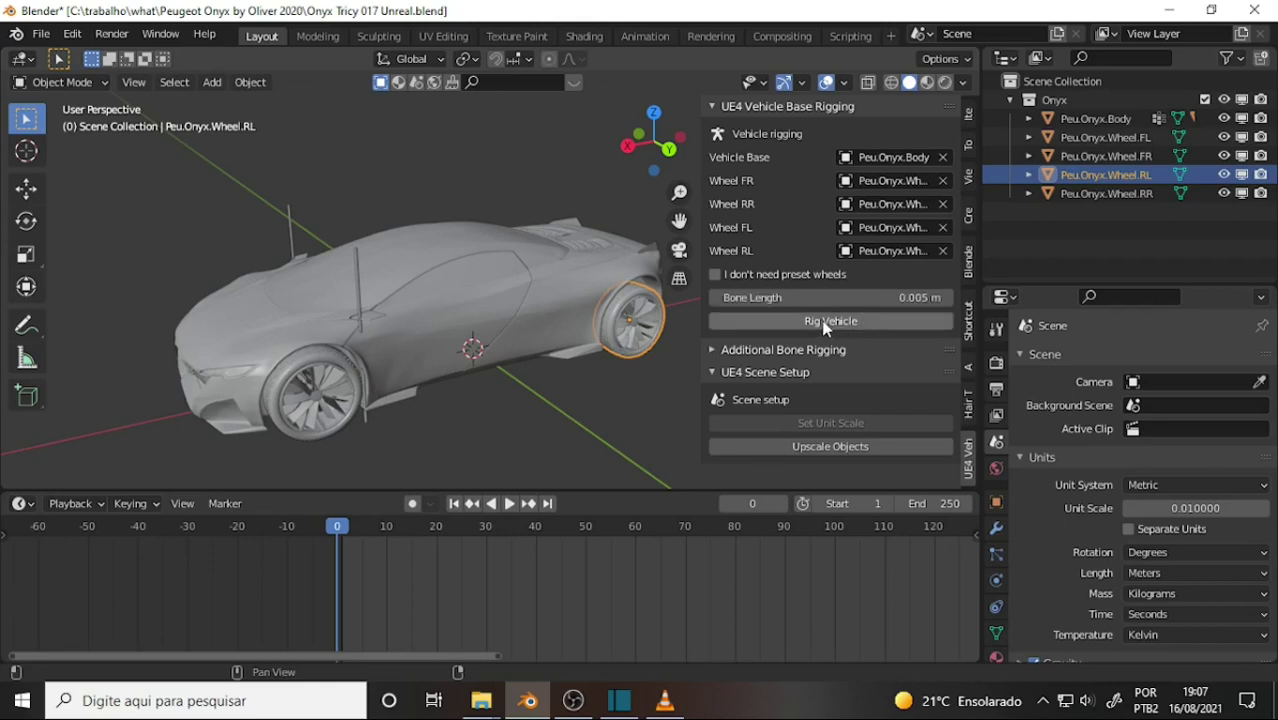
click(831, 321)
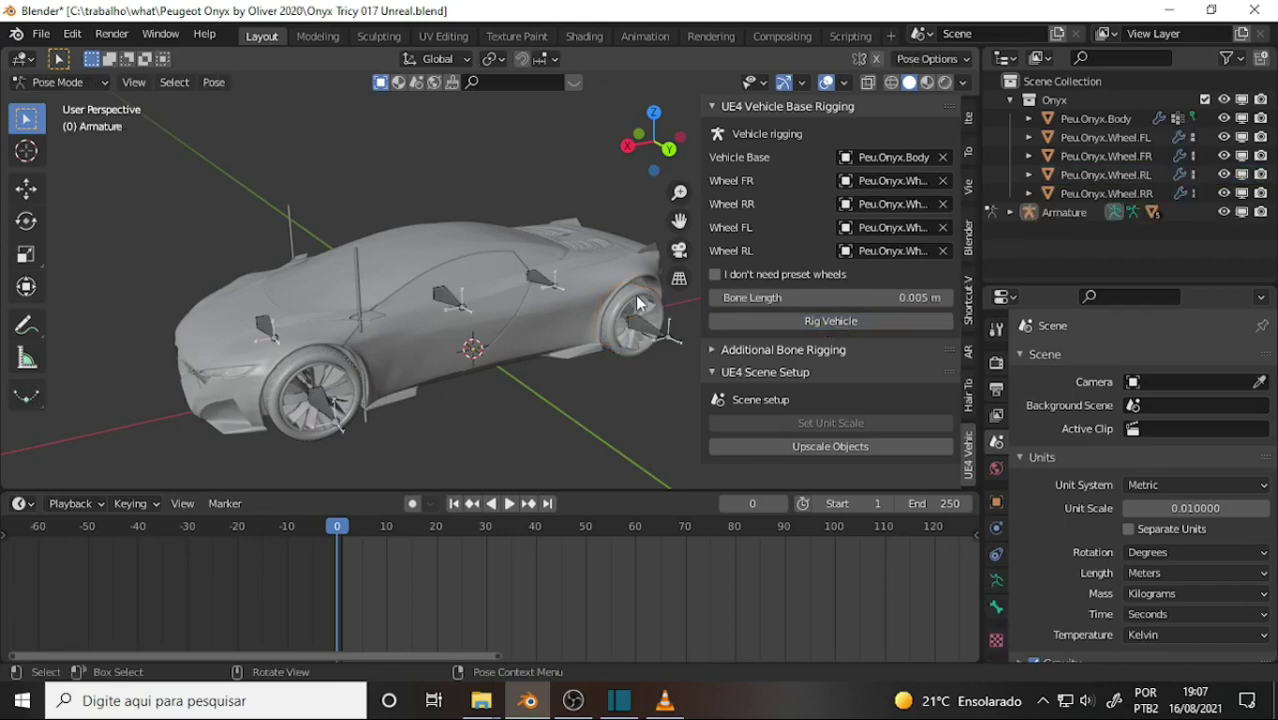
mouse_move(616, 250)
middle_down()
mouse_move(333, 260)
mouse_move(452, 356)
mouse_move(558, 262)
mouse_move(546, 250)
mouse_move(633, 246)
mouse_move(623, 240)
middle_up()
scroll(547, 242, up, 2)
scroll(603, 243, up, 2)
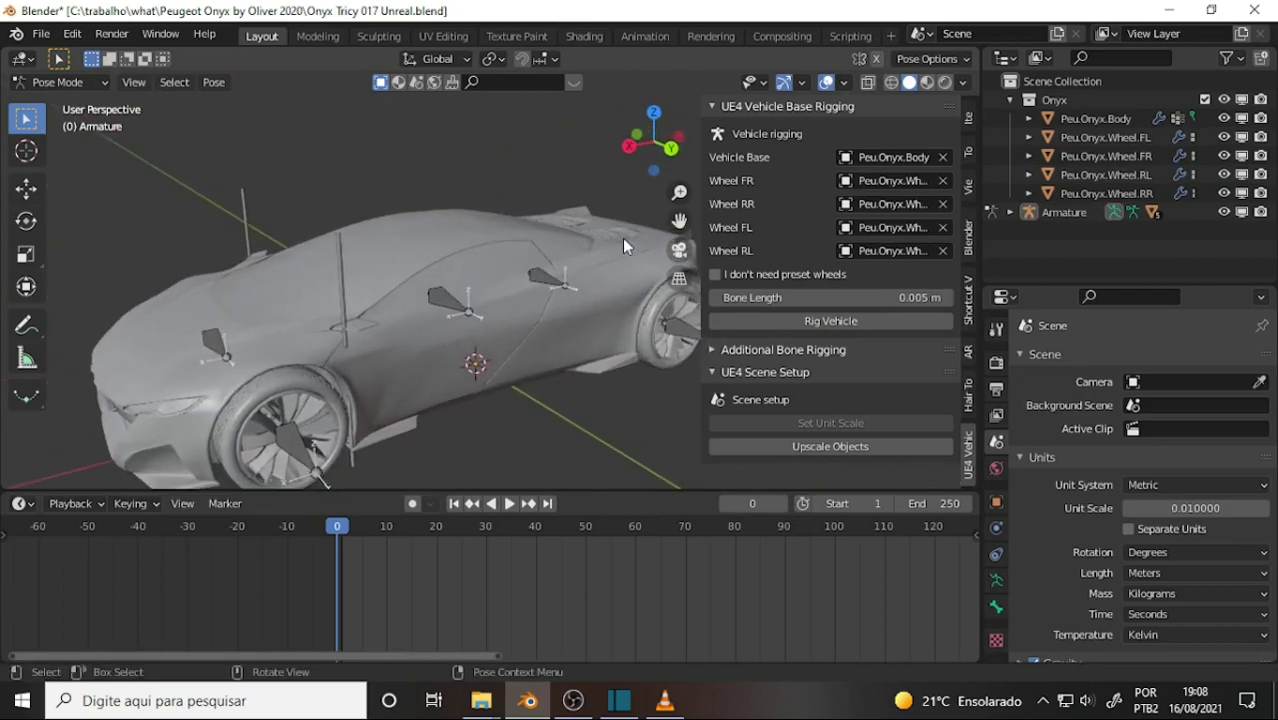
Save As a new file, inserting 'Rigged' after 'Unreal' to make 'Onyx Tricy 017 Unreal Rigged.blend'
click(41, 33)
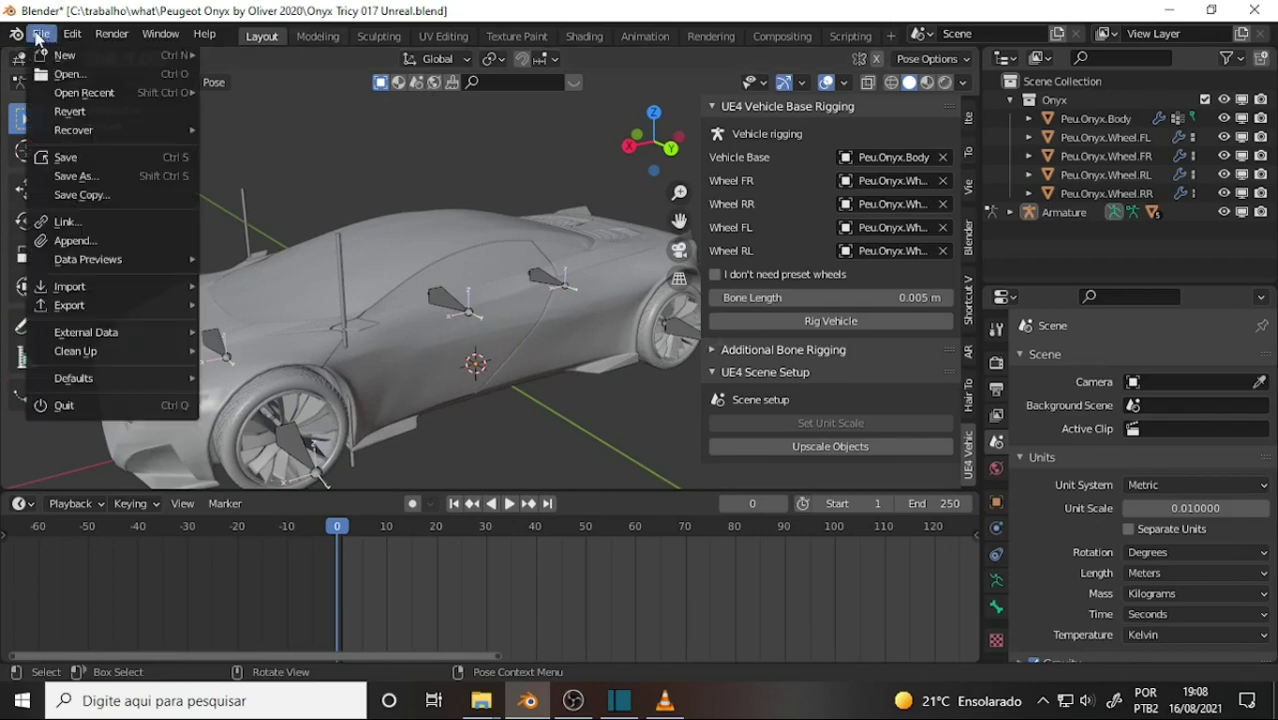
click(110, 176)
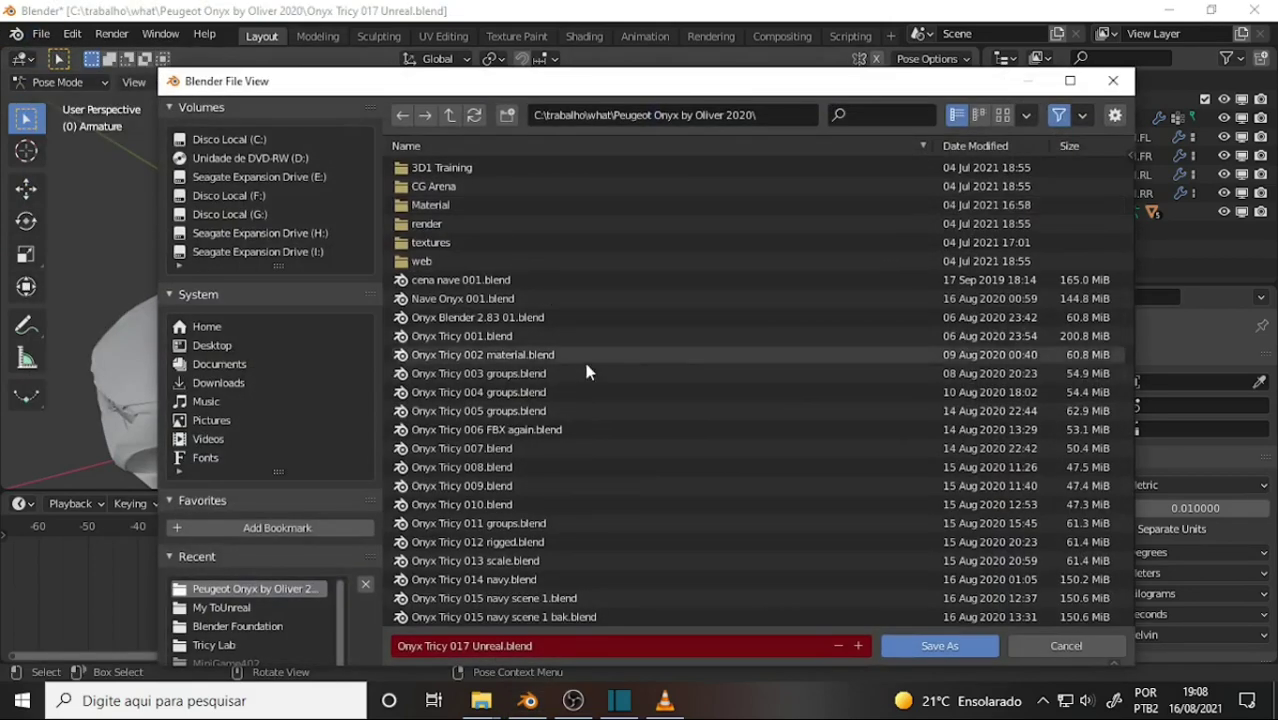
scroll(638, 427, down, 2)
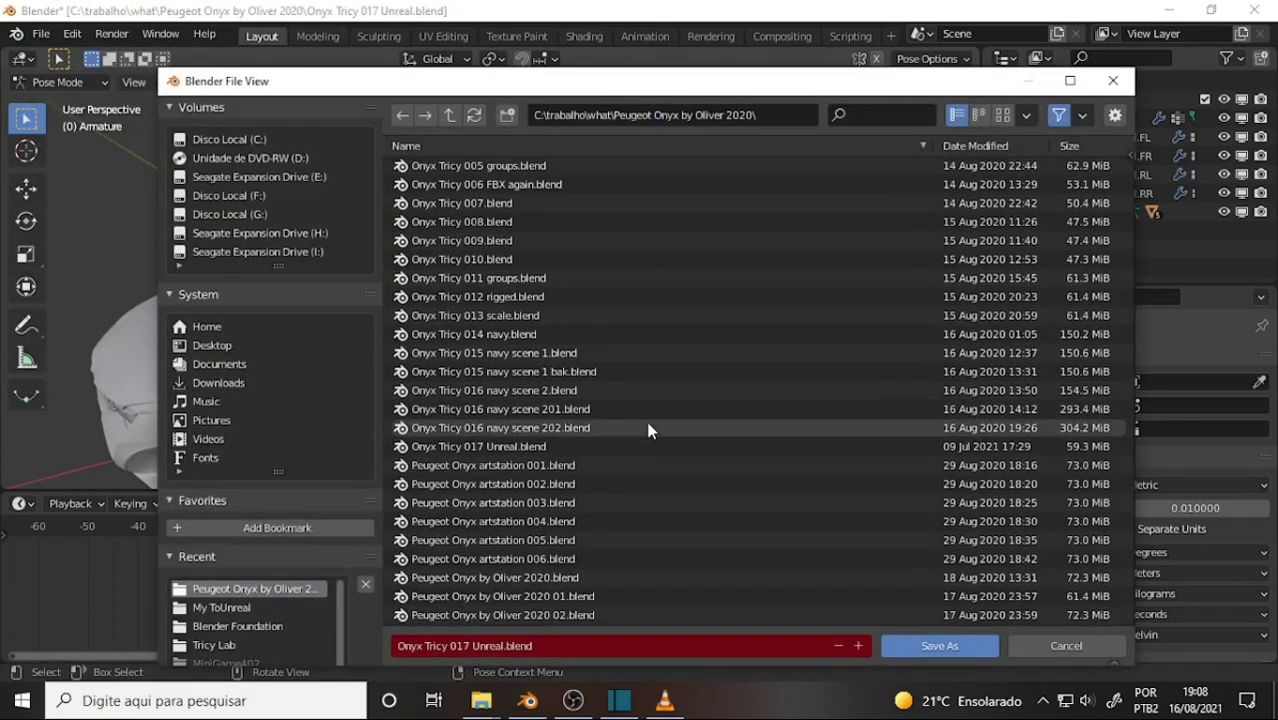
click(503, 647)
click(503, 647)
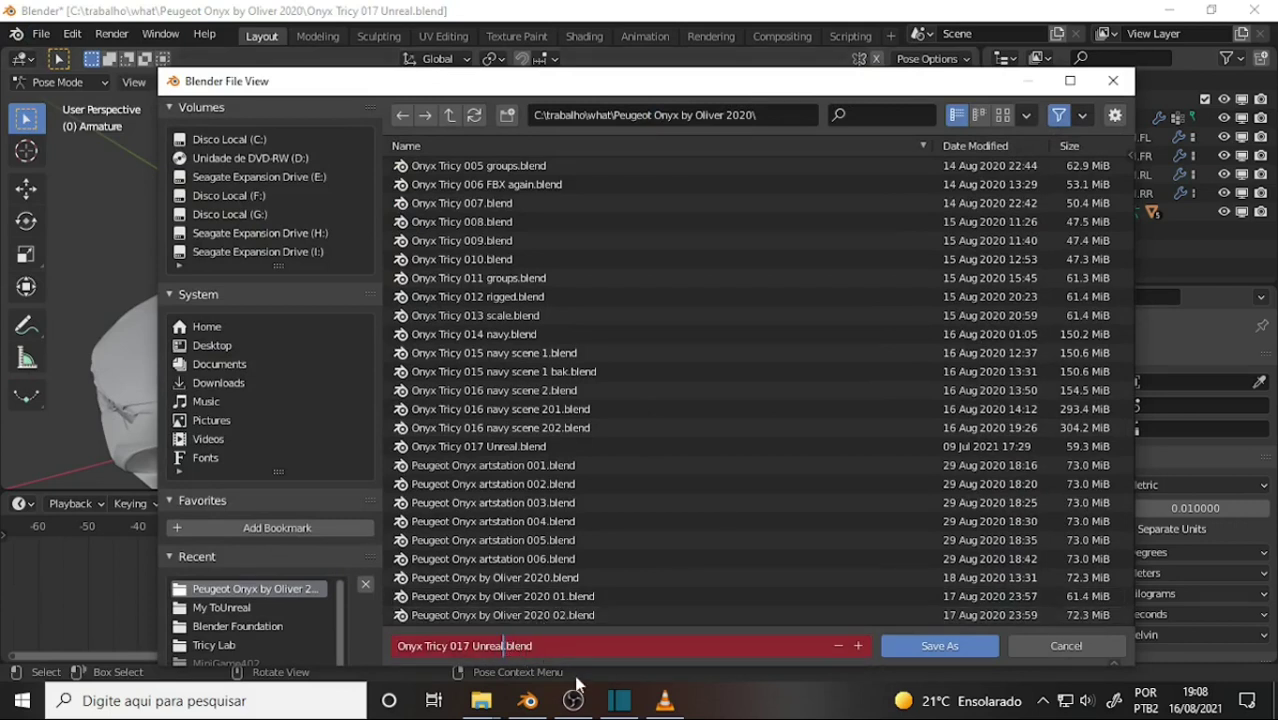
text(R)
text(igged)
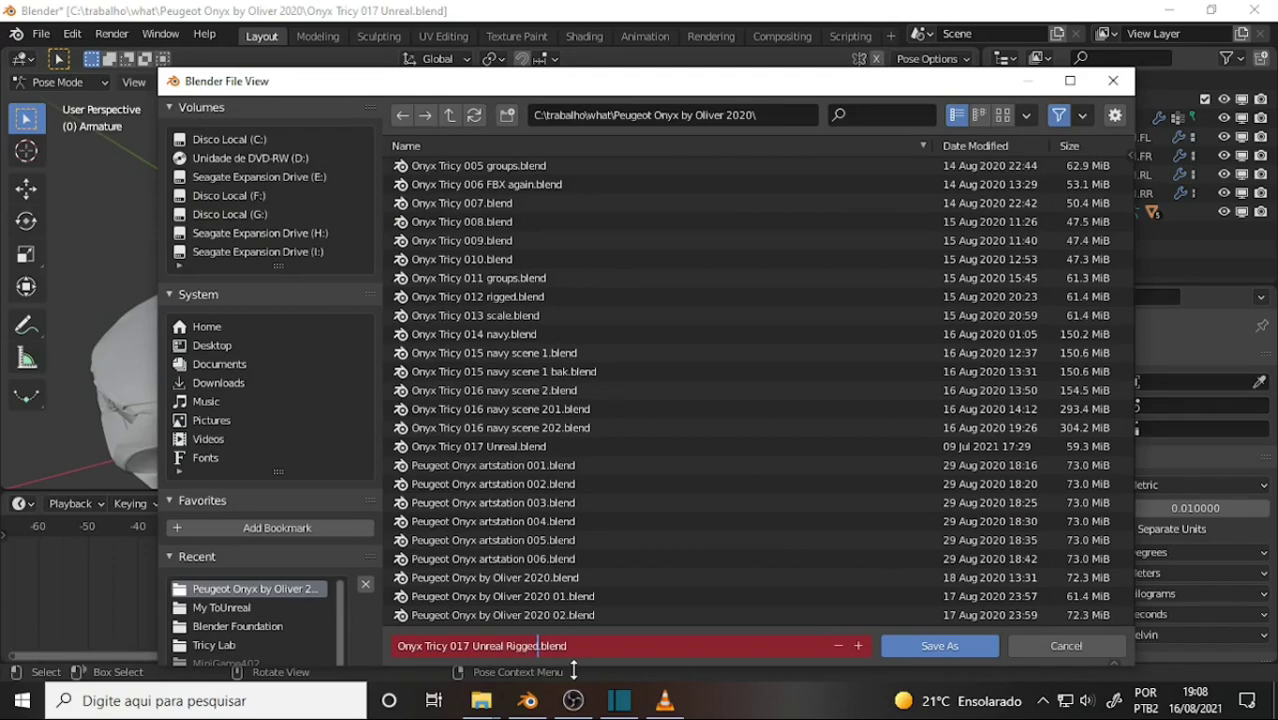
click(932, 648)
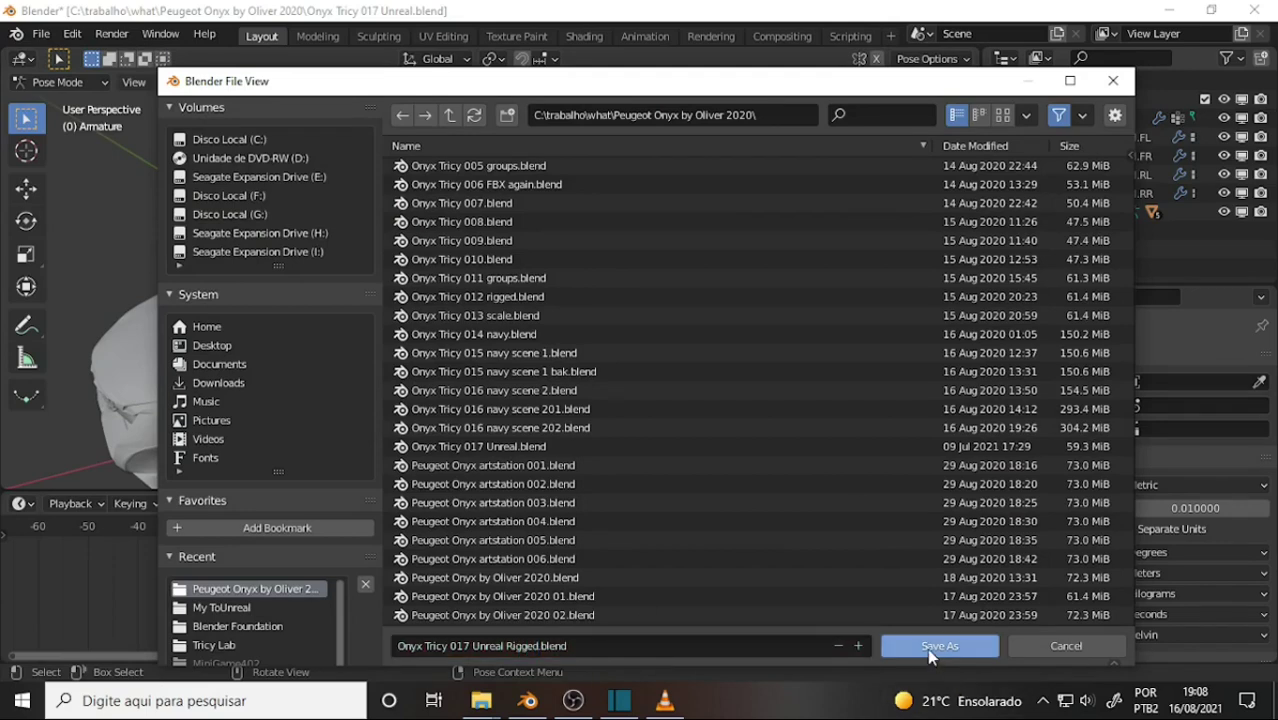